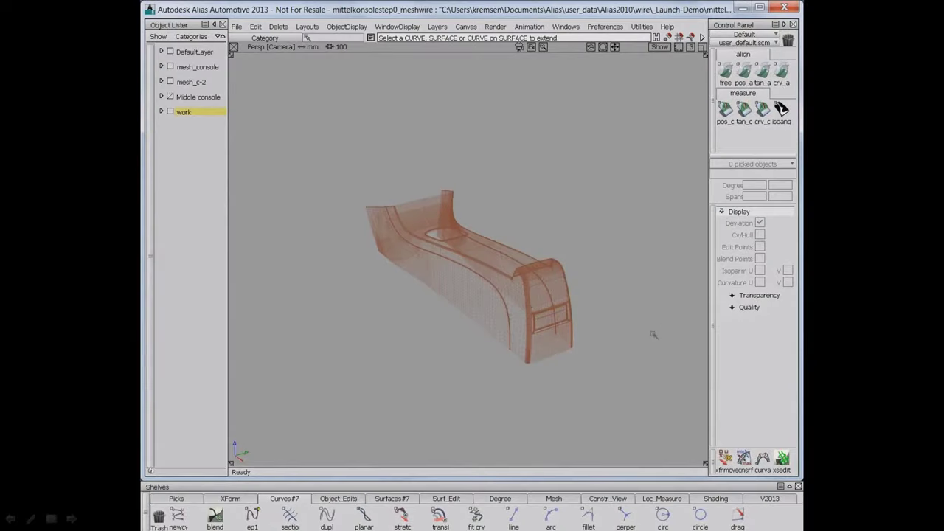
Step: Adjust the transparency of the meshes and display the x 20, y 20 and z 20 cross sections on the console mesh
click(729, 269)
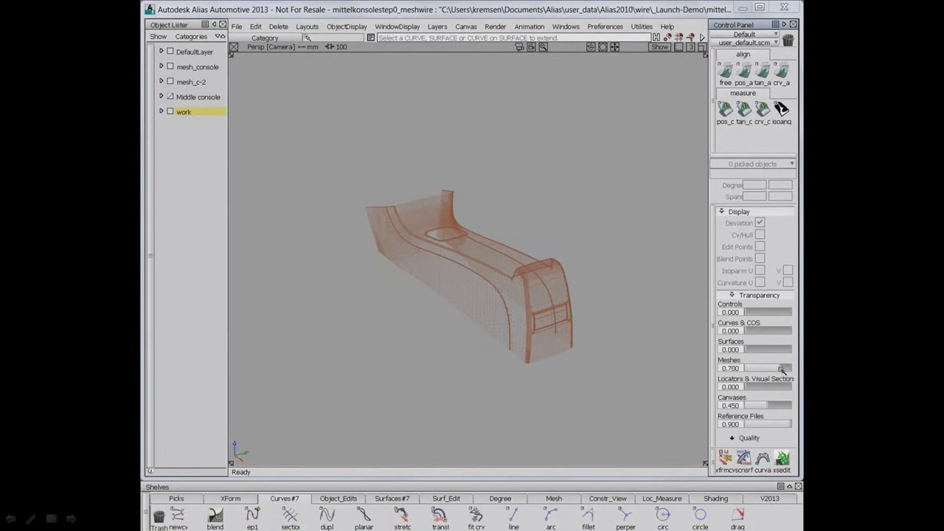
click(753, 295)
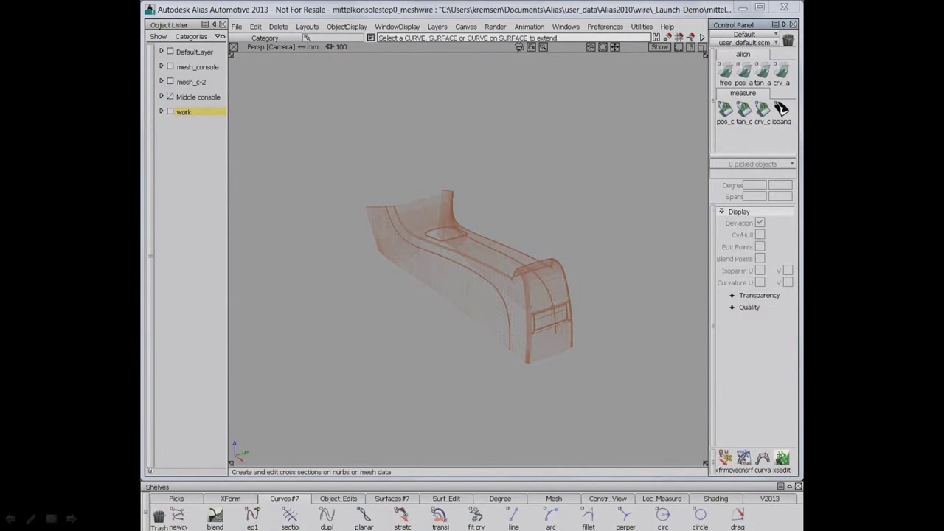
click(782, 458)
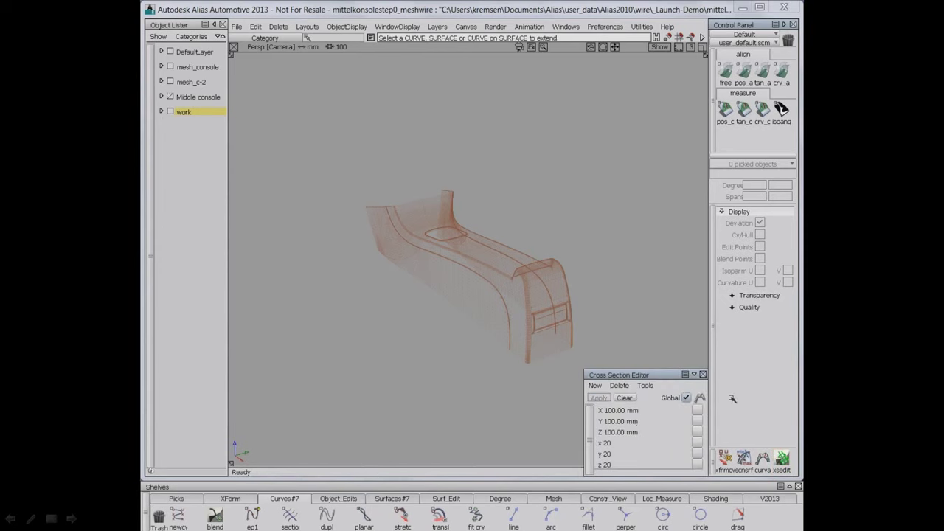
click(623, 443)
click(624, 455)
click(623, 464)
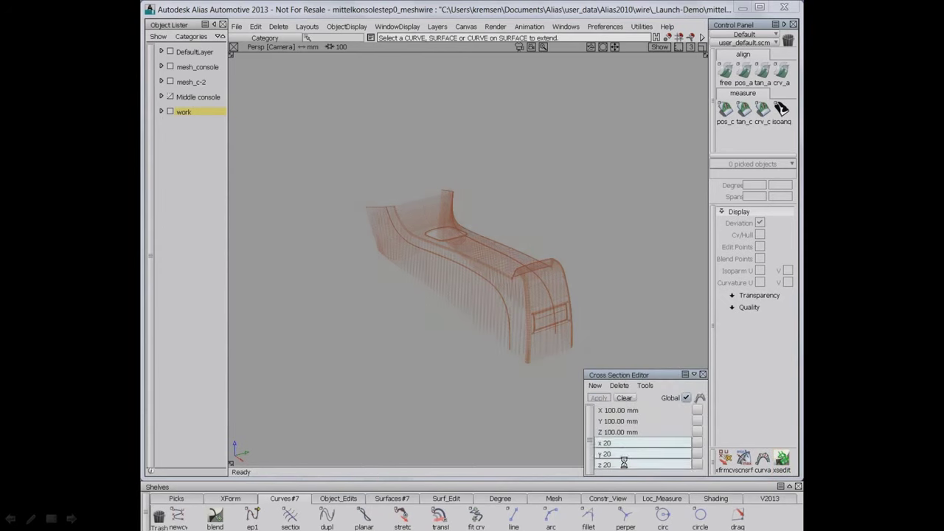
Step: Promote all the displayed cross sections of the console to curves
click(645, 385)
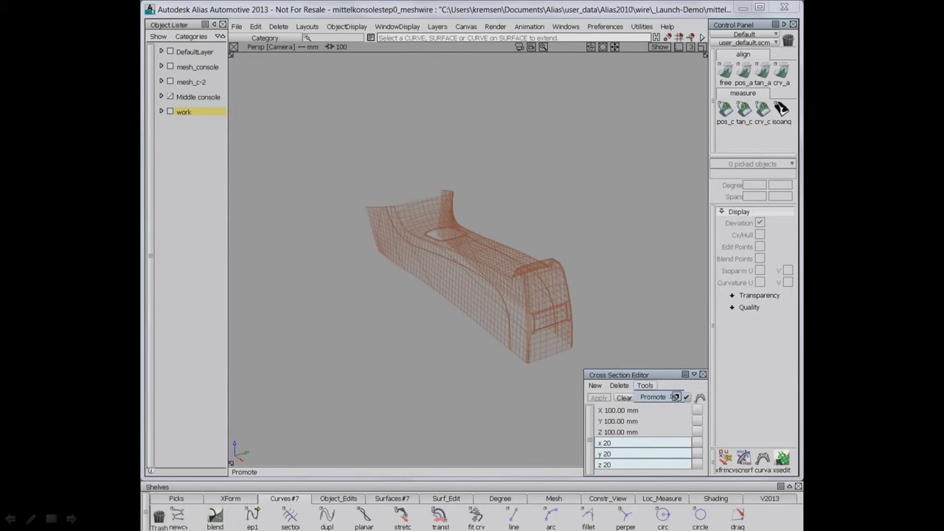
click(677, 397)
click(592, 346)
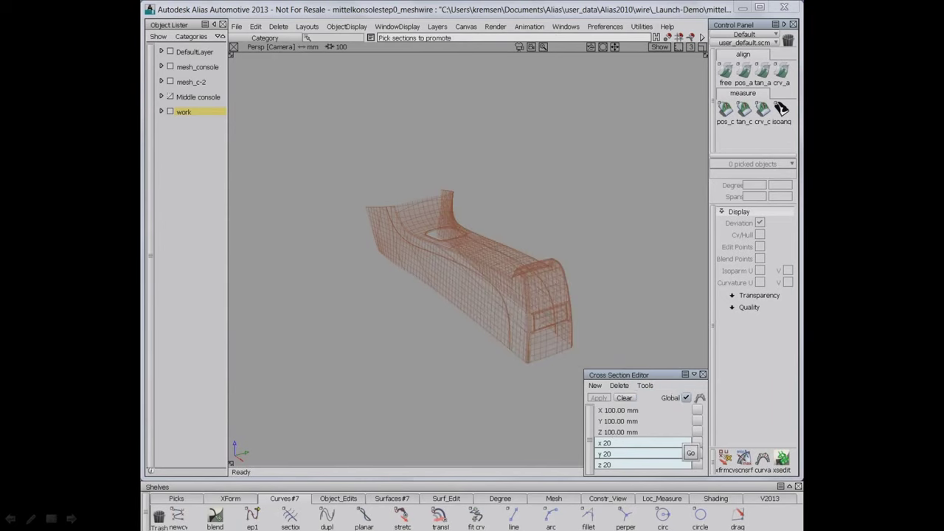
drag(337, 163, 593, 383)
click(691, 452)
Step: Insert a new layer named y0 below Y_sections and give it a green colour
mouse_move(197, 112)
mouse_down()
mouse_move(196, 163)
mouse_move(184, 157)
mouse_move(179, 111)
mouse_up()
right_click(177, 123)
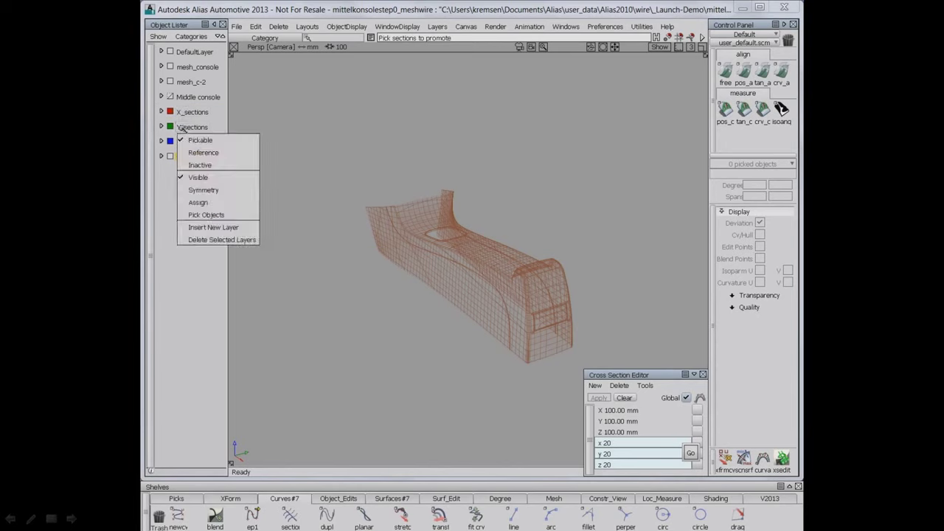
click(205, 226)
click(179, 141)
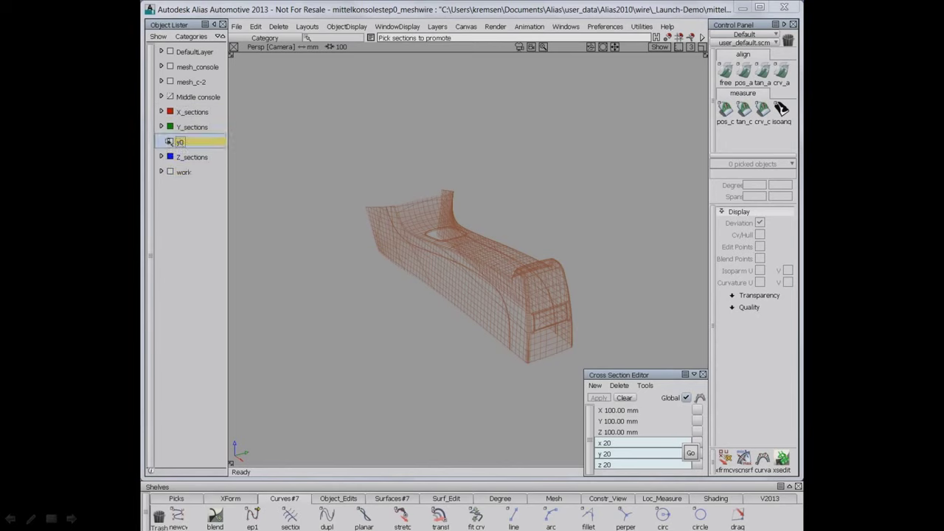
click(170, 142)
click(209, 141)
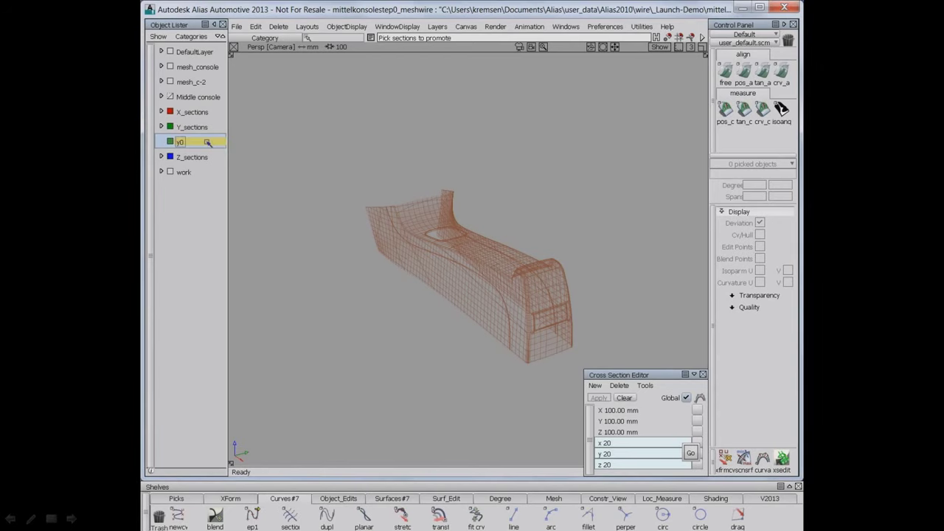
Step: Set the X_sections, Y_sections, y0 and Z_sections layers to Reference
drag(203, 113, 193, 156)
right_click(193, 157)
click(204, 183)
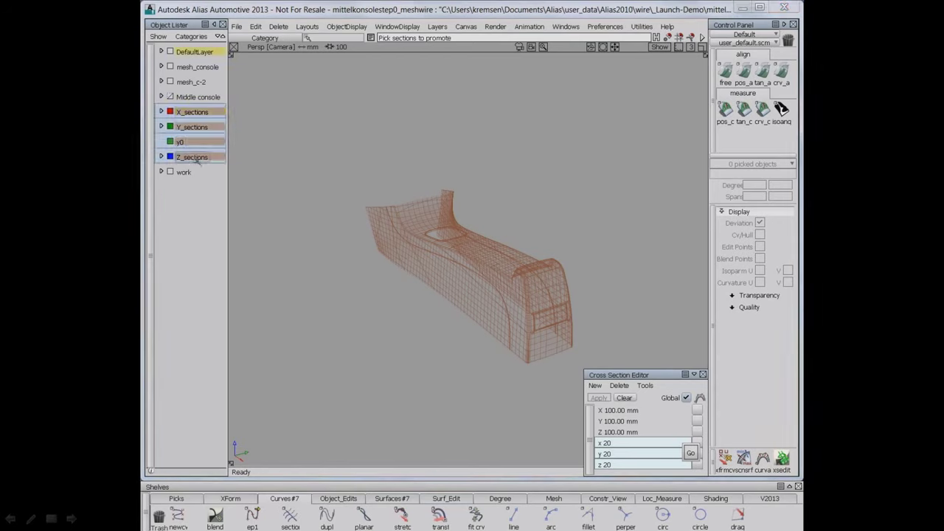
Step: Make y0 the current layer and hide the mesh, X_sections and Z_sections layers, leaving the Y sections shown from the top
click(184, 143)
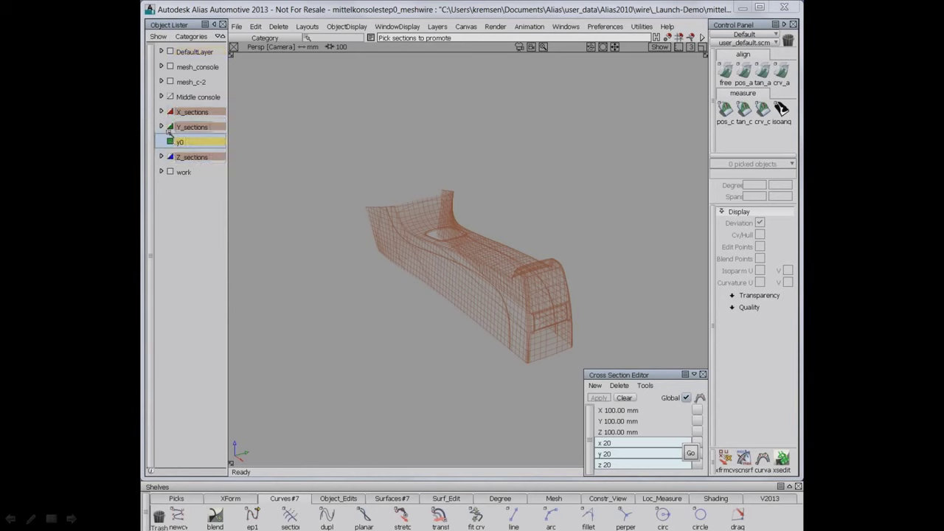
click(171, 67)
click(170, 66)
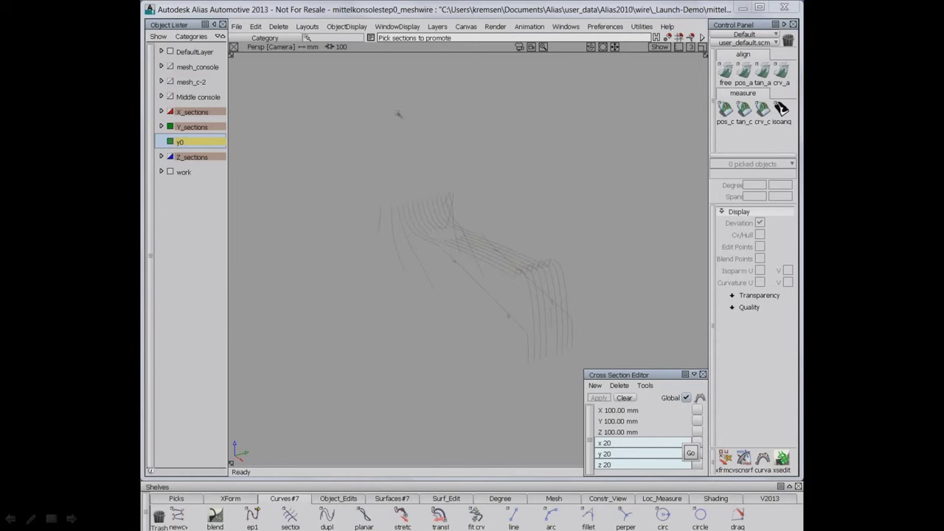
click(677, 80)
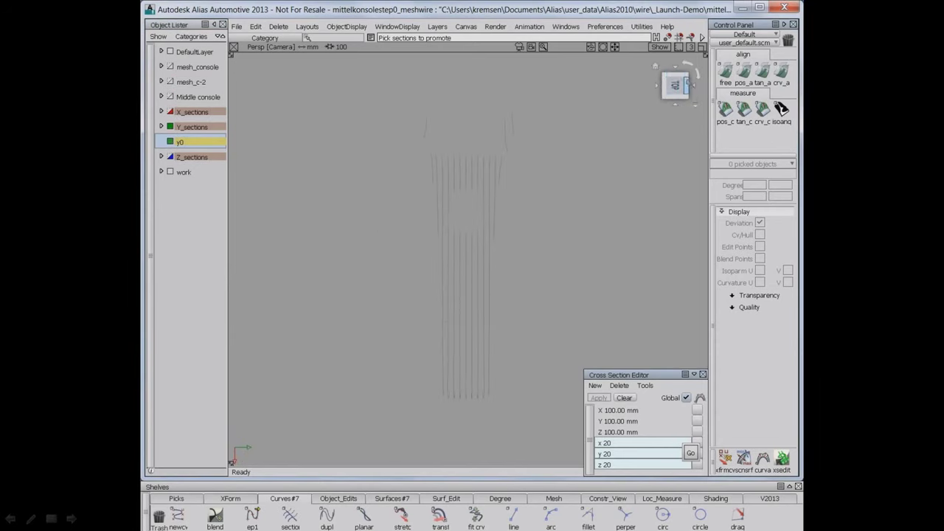
click(696, 76)
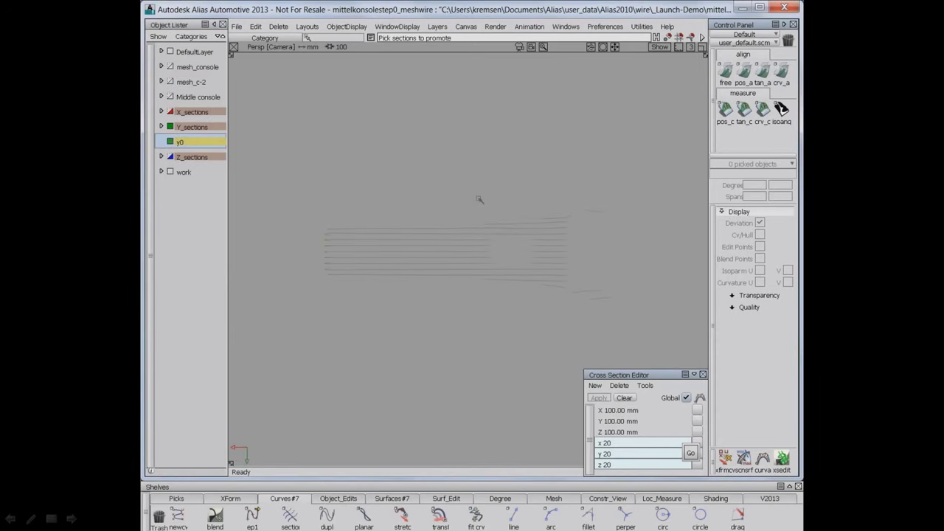
Step: Make the Y_sections layer pickable, pick the section curves along the console's centre line and assign them to the y0 layer
right_click(185, 141)
click(195, 140)
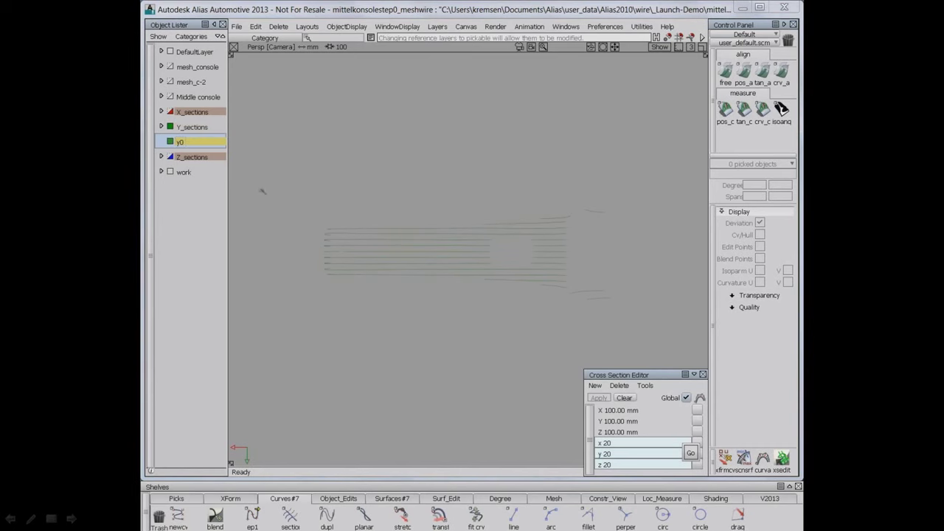
ctrl+shift+click(363, 219)
key(alt+shift)
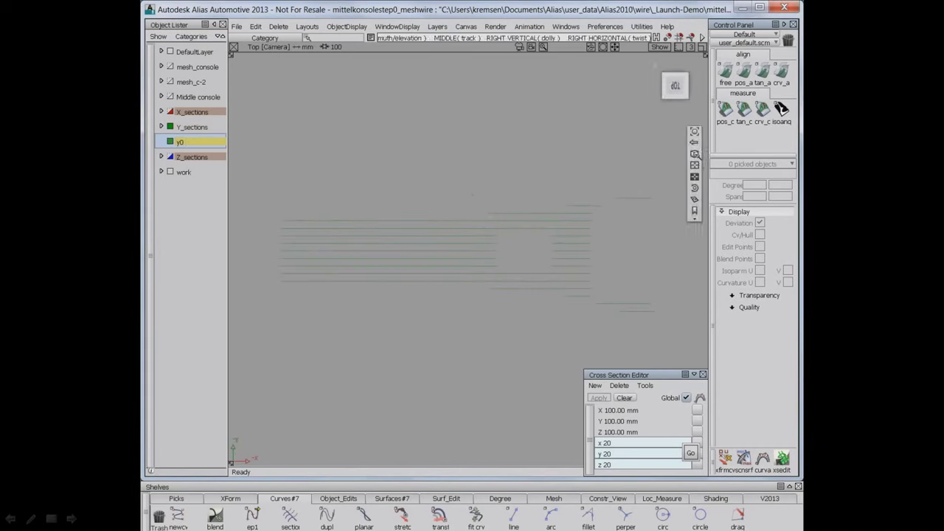
ctrl+shift+drag(469, 190, 472, 244)
drag(274, 251, 605, 260)
right_click(181, 141)
click(198, 217)
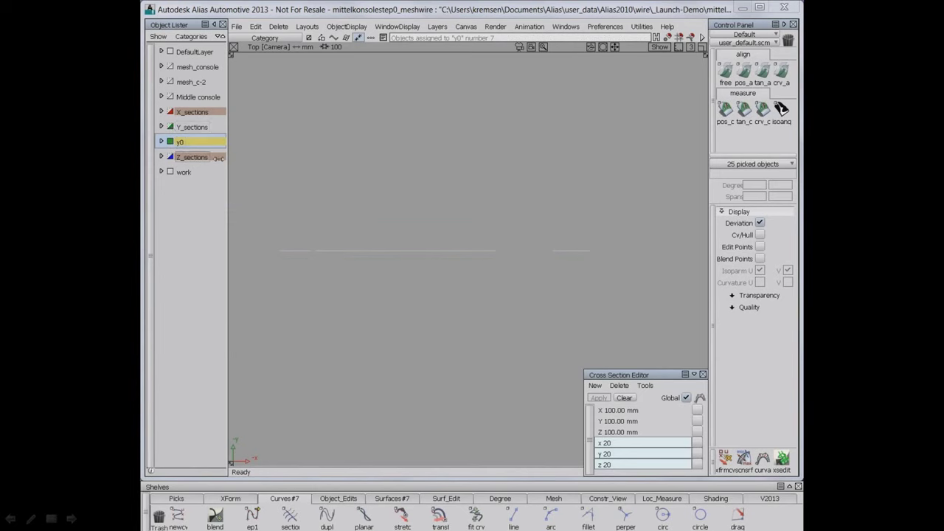
Step: Show the centre-line section curves from the left and unpick all of them
click(675, 106)
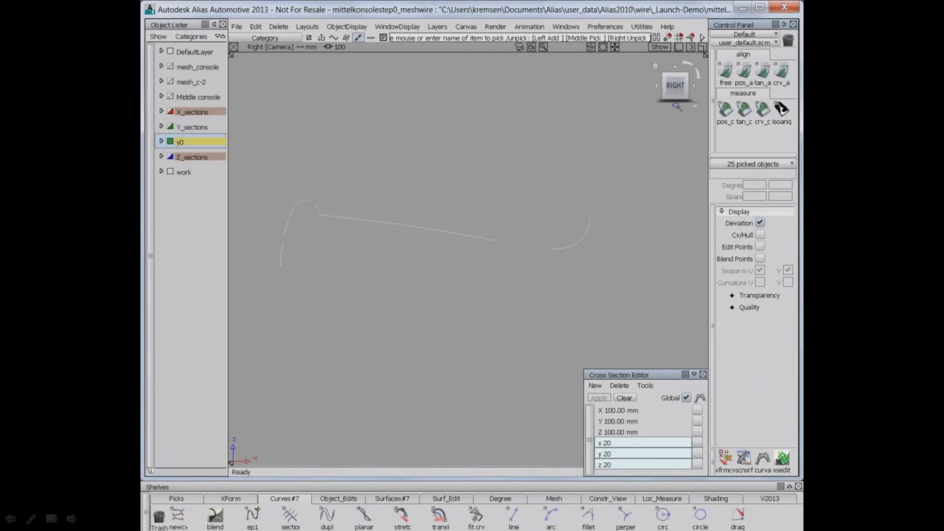
click(697, 89)
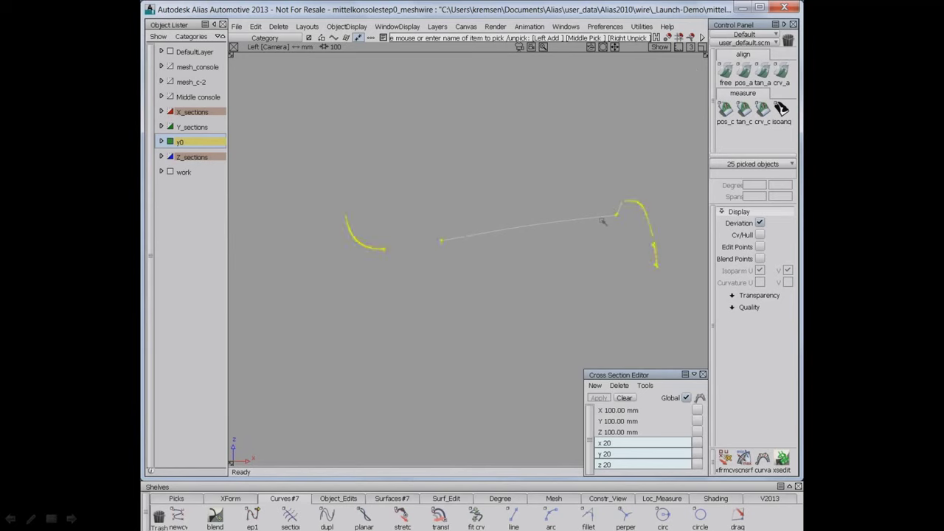
ctrl+shift+drag(601, 251, 595, 217)
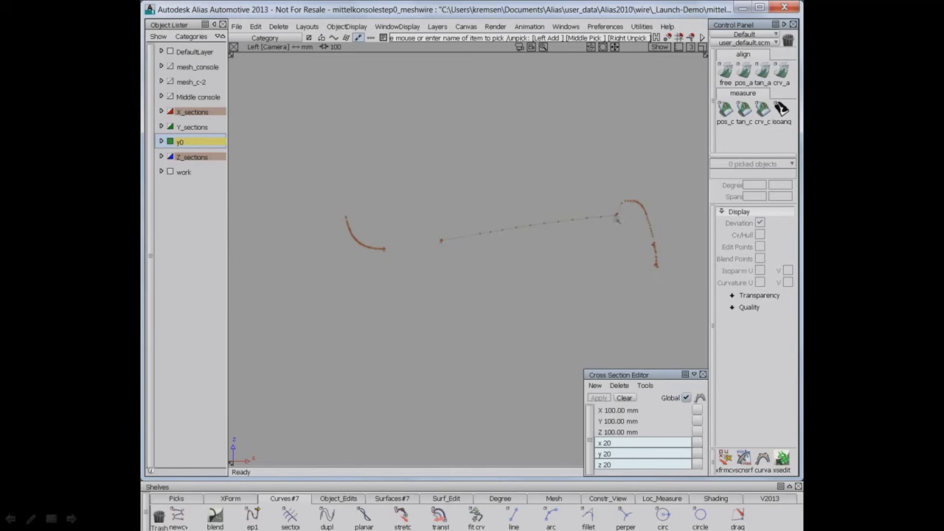
Step: Fit a degree 2, single-span curve to part of the long, gently sloping centre section curve
alt+shift+middle_drag(620, 223, 587, 234)
alt+shift+right_drag(587, 234, 554, 201)
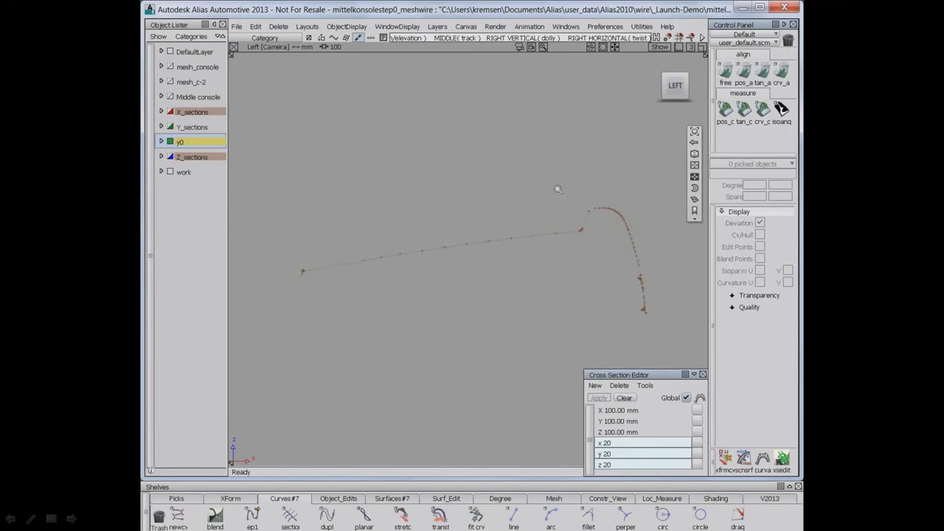
alt+shift+right_drag(558, 188, 562, 176)
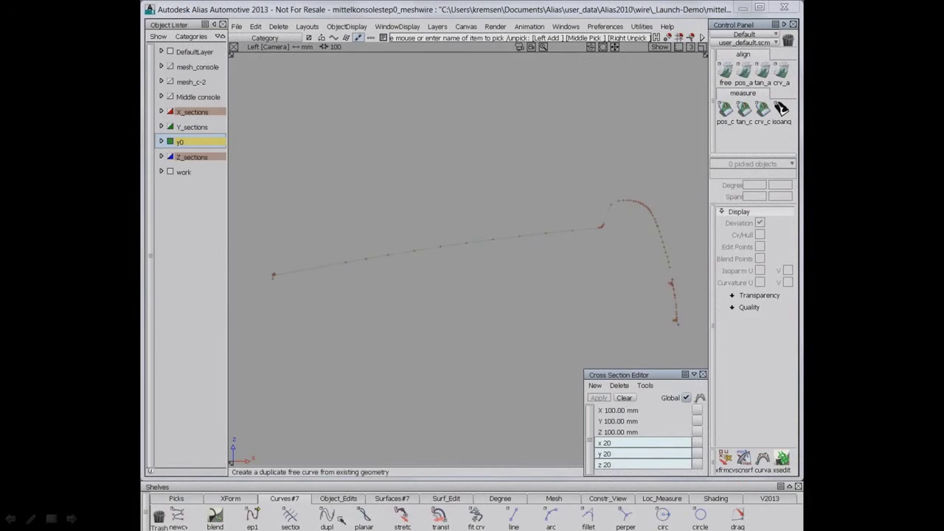
double_click(476, 516)
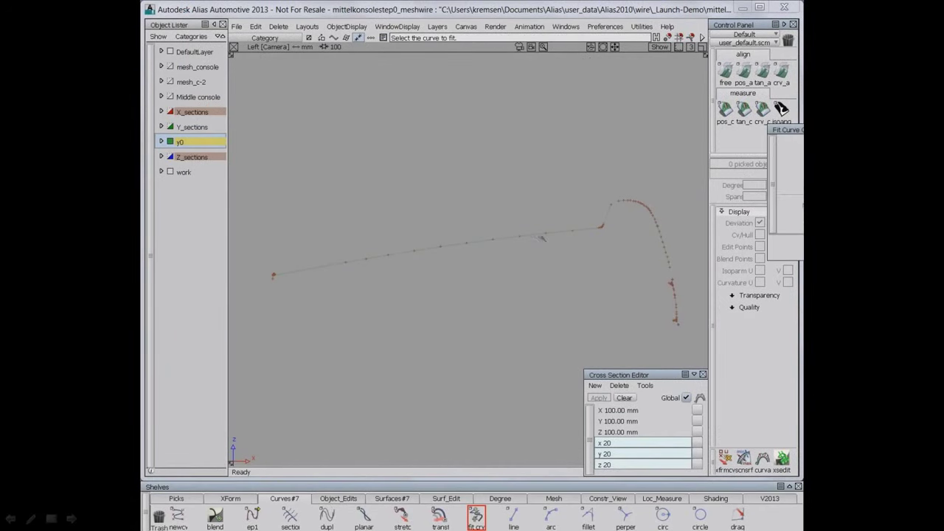
click(537, 233)
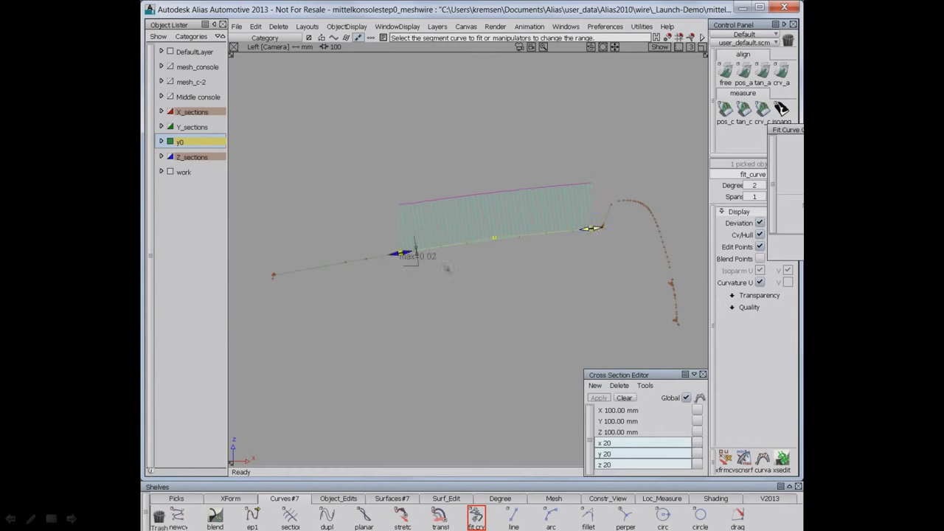
click(523, 267)
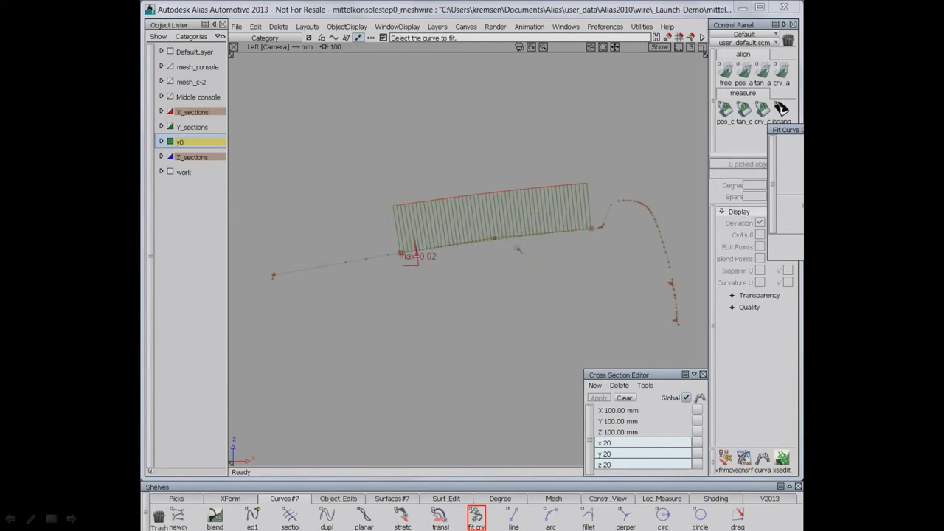
Step: Set the y0 layer to Reference
ctrl+shift+right_drag(516, 247, 533, 258)
alt+shift+middle_drag(617, 226, 468, 242)
alt+shift+right_drag(467, 242, 478, 217)
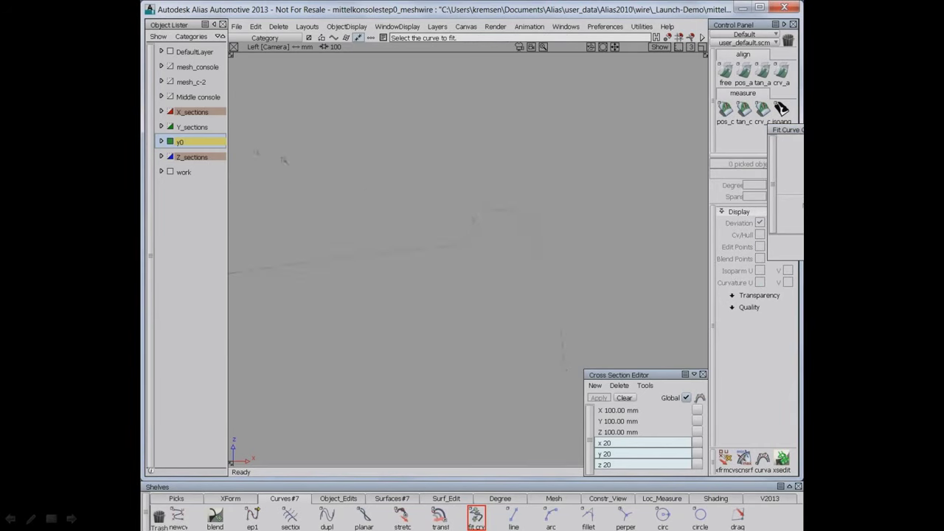
right_click(181, 144)
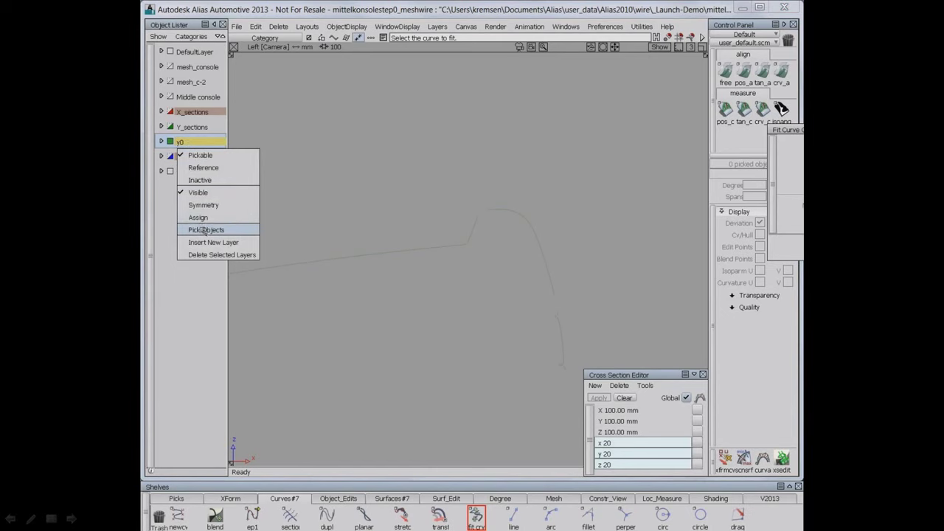
click(200, 180)
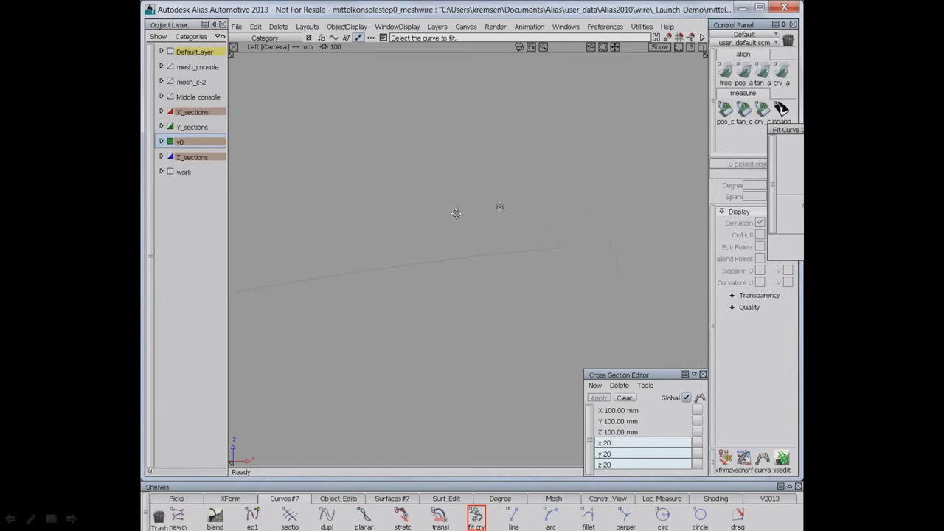
Step: Make the y0 layer pickable again, pick the fitted curve and assign it to the work layer
right_click(196, 140)
click(200, 155)
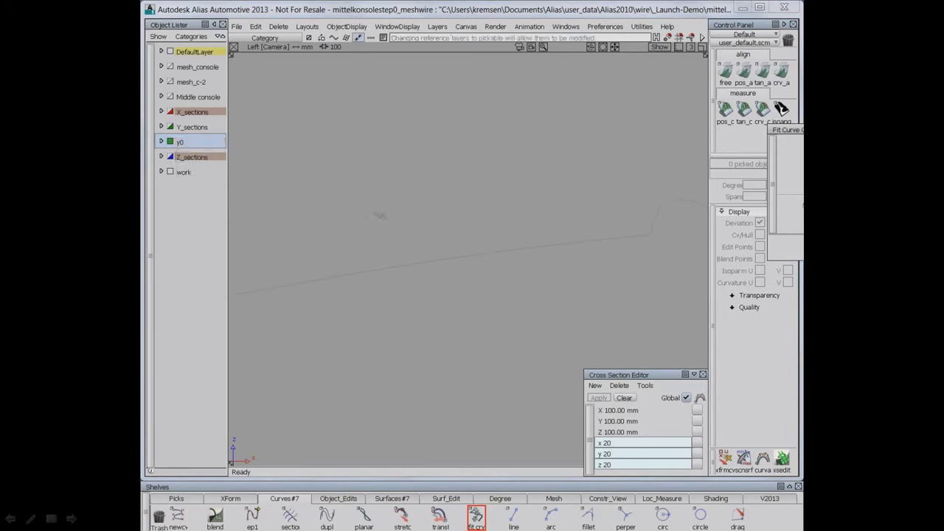
ctrl+shift+drag(382, 215, 360, 227)
drag(476, 215, 383, 293)
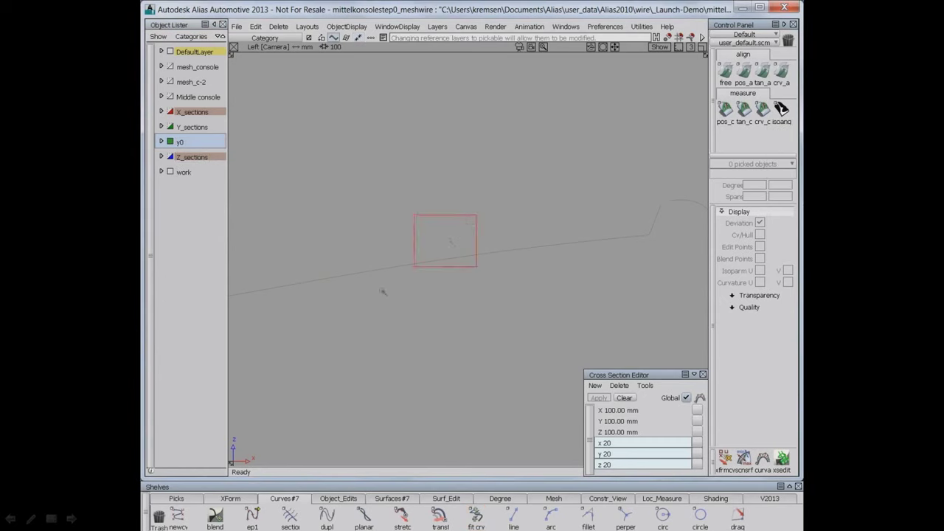
right_click(183, 172)
click(197, 247)
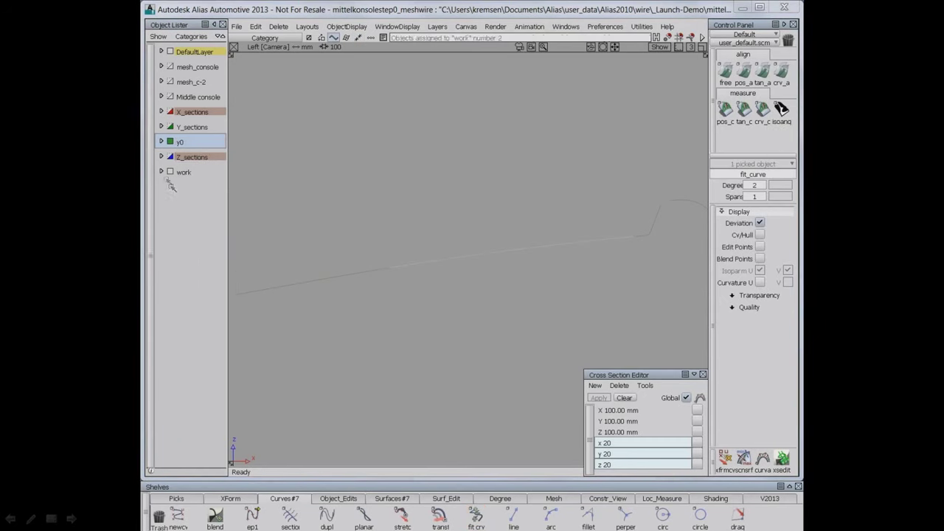
Step: Expand the work layer and move Lightgroup and Lightgroup#2 from it to DefaultLayer, leaving the fitted curve there
click(162, 172)
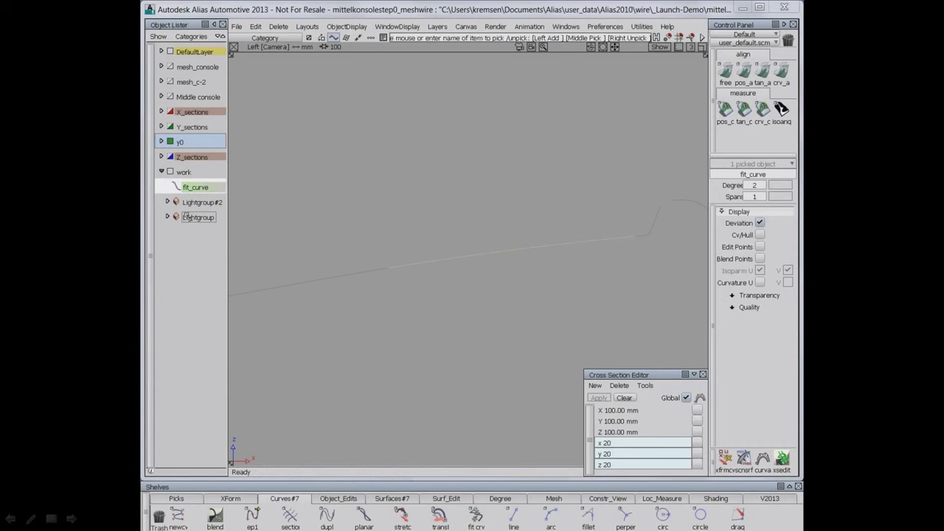
click(191, 204)
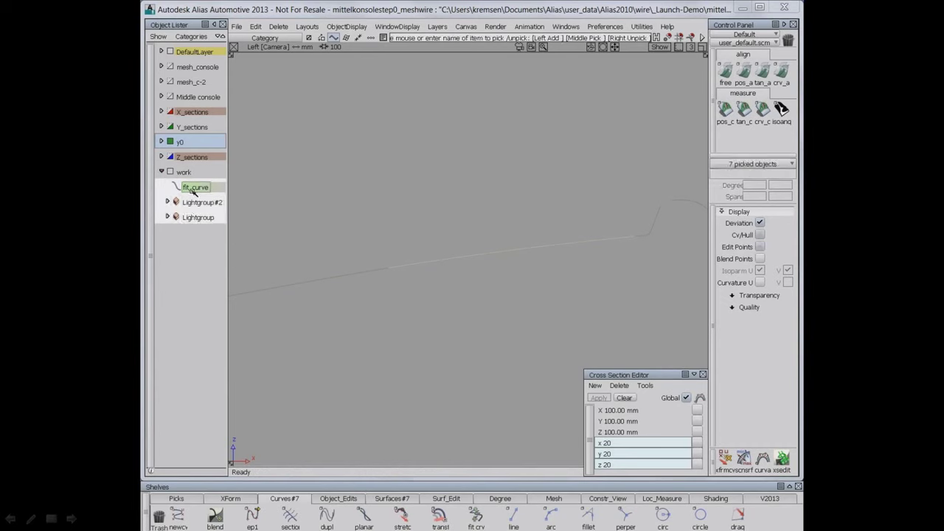
drag(190, 203, 198, 53)
click(196, 188)
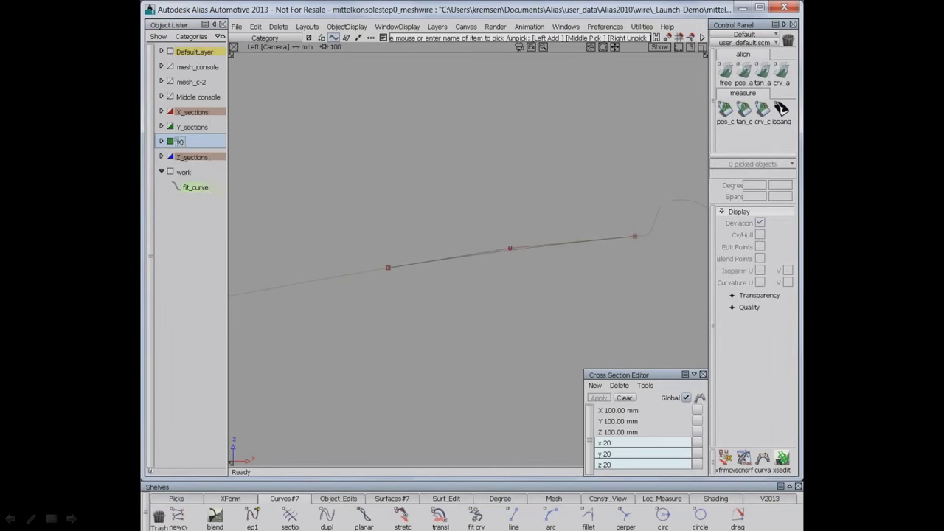
Step: Make work the current layer, collapse its contents and set the y0 layer to Reference as a fitting guide
click(183, 172)
click(160, 171)
right_click(179, 141)
click(195, 167)
alt+shift+middle_drag(519, 270, 274, 291)
alt+shift+right_drag(428, 290, 504, 231)
alt+shift+middle_drag(504, 232, 435, 240)
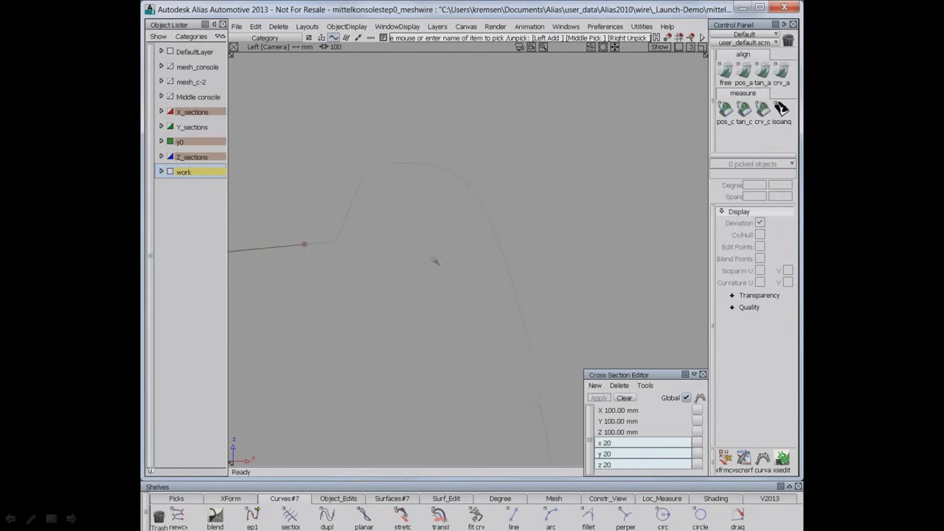
Step: Draw an edit-point curve between two points on the hump's steep flank and rebuild it to degree 2 with one span
click(253, 516)
click(532, 357)
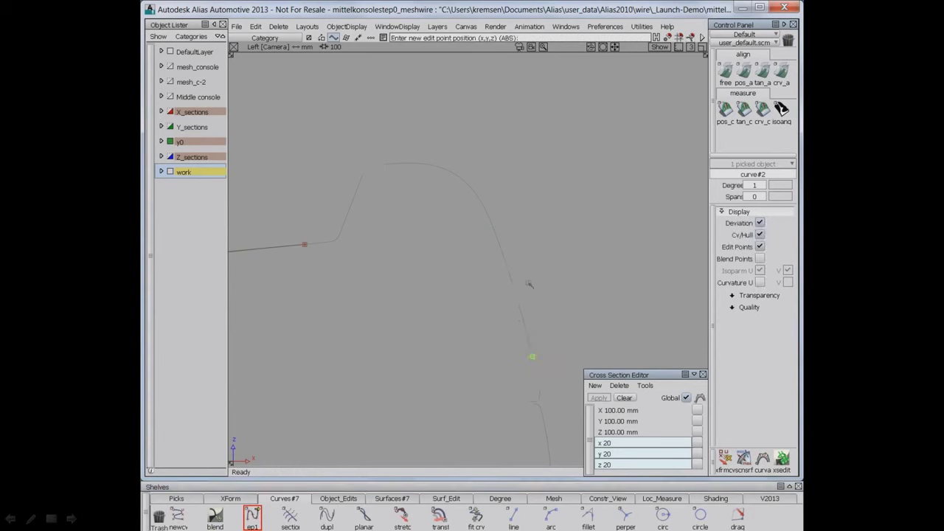
click(494, 231)
key(ctrl+r)
ctrl+shift+drag(542, 274, 531, 306)
click(507, 299)
Step: Start a MinMax deviation measurement on the flank curve and make the y0 layer pickable
alt+shift+right_drag(532, 305, 566, 220)
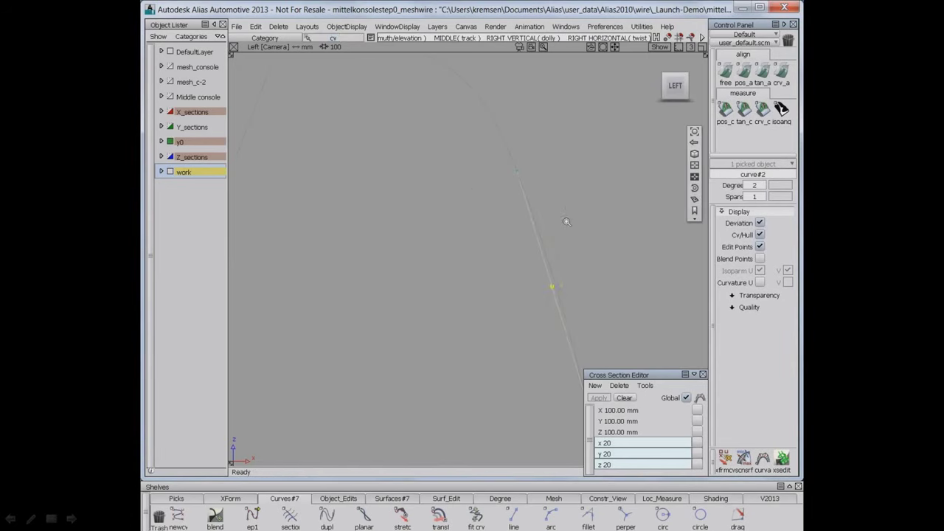
alt+shift+middle_drag(567, 207, 457, 190)
mouse_move(512, 252)
ctrl+shift+middle_down()
mouse_move(512, 276)
mouse_move(525, 267)
ctrl+shift+middle_up()
ctrl+shift+drag(516, 279, 515, 254)
ctrl+shift+middle_drag(513, 253, 529, 267)
ctrl+shift+right_drag(530, 267, 531, 268)
click(467, 264)
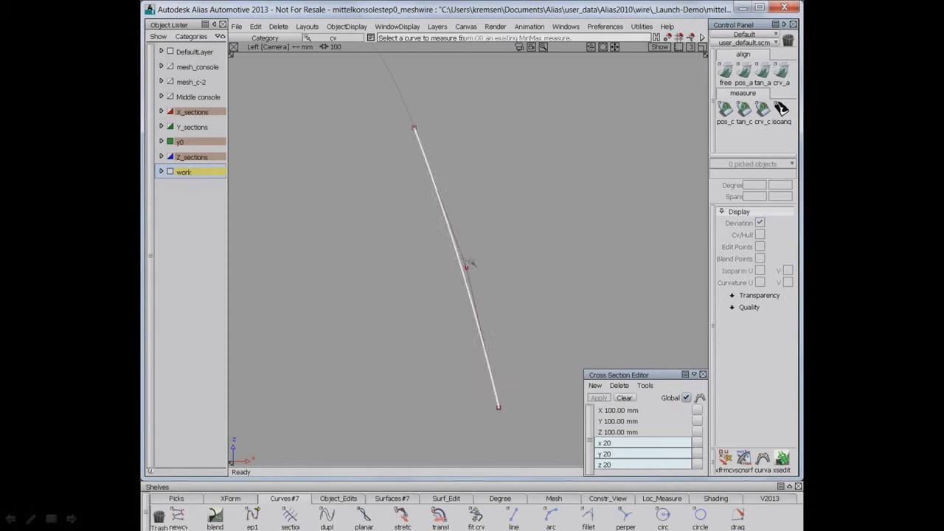
right_click(180, 142)
click(195, 153)
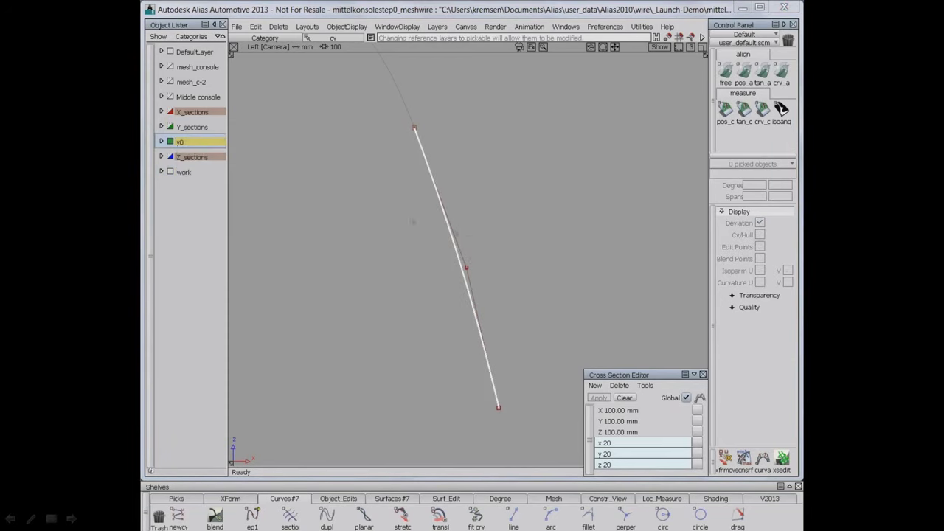
Step: Measure the maximum deviation between the flank curve and the y0 section
ctrl+shift+drag(470, 245, 467, 219)
ctrl+shift+right_drag(486, 233, 498, 249)
click(459, 242)
click(465, 255)
click(459, 243)
click(467, 249)
alt+shift+right_drag(484, 279, 509, 158)
alt+shift+middle_drag(531, 240, 428, 332)
alt+shift+right_drag(428, 333, 441, 270)
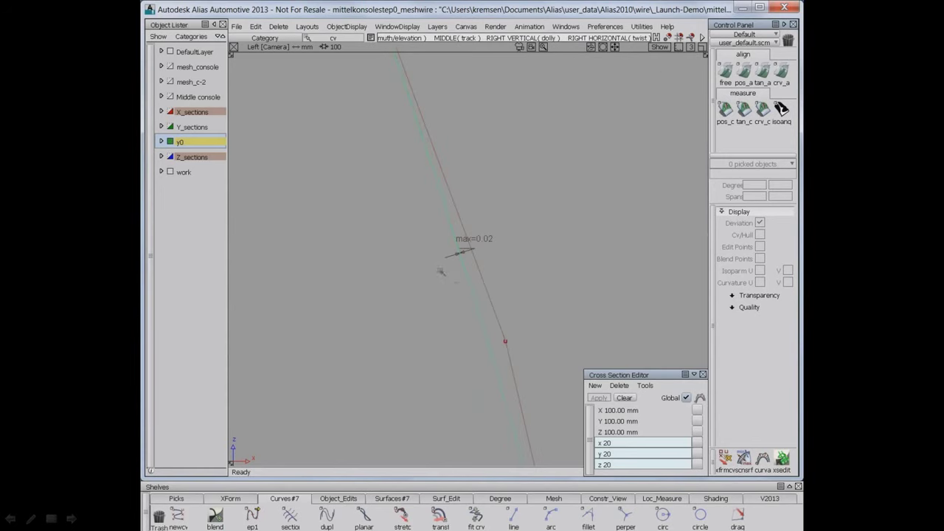
Step: Pick the flank curve's middle CV and move it to fit the curve closer to the y0 section
ctrl+shift+drag(441, 327, 463, 326)
drag(491, 330, 529, 349)
ctrl+shift+right_drag(540, 348, 544, 312)
middle_drag(544, 312, 545, 312)
alt+shift+right_drag(533, 199, 504, 428)
alt+shift+middle_drag(507, 251, 556, 307)
ctrl+shift+drag(551, 291, 545, 269)
ctrl+shift+middle_drag(518, 231, 529, 253)
Step: Draw a short edit-point curve snapped to the beginning of the hump's upper section and rebuild it to degree 2 with one span
alt+shift+middle_drag(476, 203, 563, 322)
alt+shift+right_drag(453, 295, 440, 256)
ctrl+shift+middle_drag(440, 255, 472, 234)
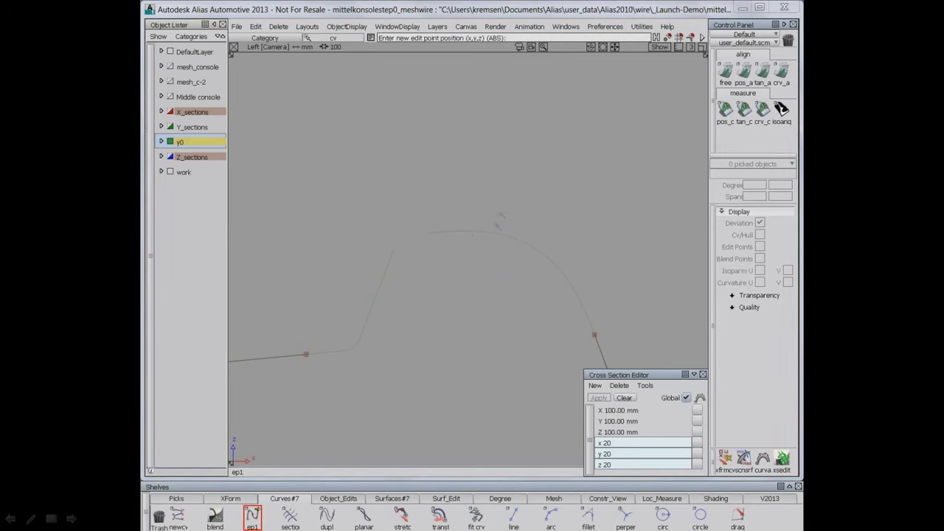
ctrl+alt+click(428, 233)
ctrl+alt+click(468, 231)
ctrl+shift+drag(464, 248, 467, 215)
ctrl+shift+middle_drag(460, 224, 453, 232)
click(453, 233)
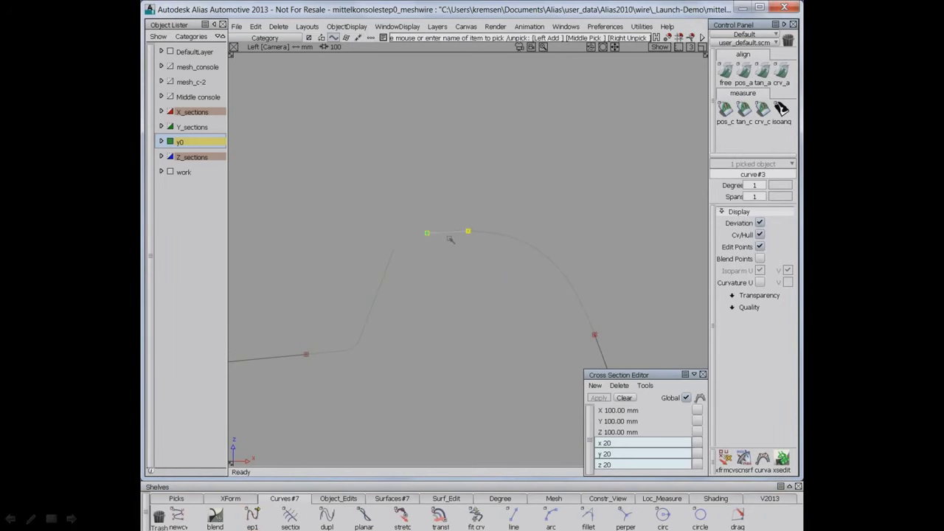
key(alt+shift)
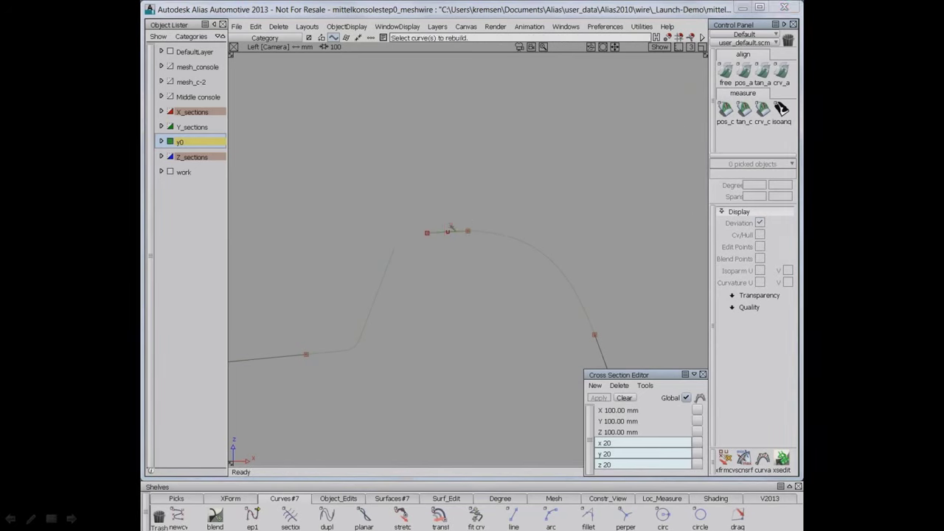
Step: Pick the short top curve's middle CV and raise it so the curve bends along the section
ctrl+shift+drag(448, 230, 449, 223)
click(451, 232)
ctrl+shift+right_drag(502, 207, 479, 234)
alt+shift+middle_drag(479, 233, 499, 258)
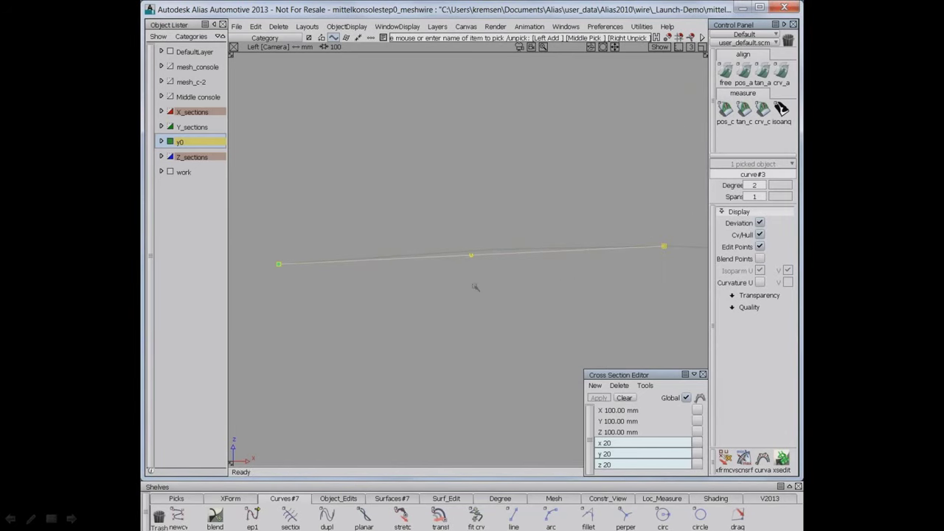
ctrl+shift+drag(469, 260, 470, 251)
ctrl+shift+middle_drag(470, 250, 471, 255)
click(472, 255)
right_drag(508, 320, 509, 303)
drag(508, 302, 513, 299)
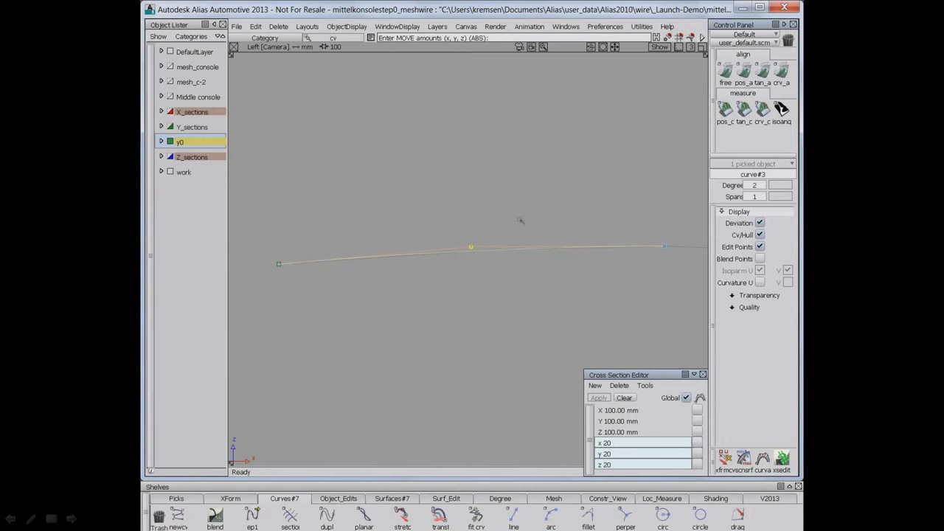
Step: Extend the top curve beyond its original length, past the rounded crest of the section
ctrl+shift+drag(510, 255, 507, 224)
alt+shift+right_drag(522, 212, 506, 377)
alt+shift+middle_drag(507, 378, 412, 359)
ctrl+shift+click(435, 213)
ctrl+shift+drag(436, 290, 434, 319)
drag(388, 163, 275, 175)
Step: Move the flank-side end CV and pick the middle CV of the extended top curve to fit the crest
ctrl+shift+drag(526, 199, 525, 212)
click(533, 178)
ctrl+shift+right_drag(569, 210, 568, 222)
right_drag(575, 219, 576, 214)
ctrl+shift+drag(413, 152, 413, 164)
click(405, 149)
ctrl+shift+right_drag(404, 152, 403, 163)
Step: Fine-tune both end CVs and the middle CV of the top curve to match the section's crest
click(277, 176)
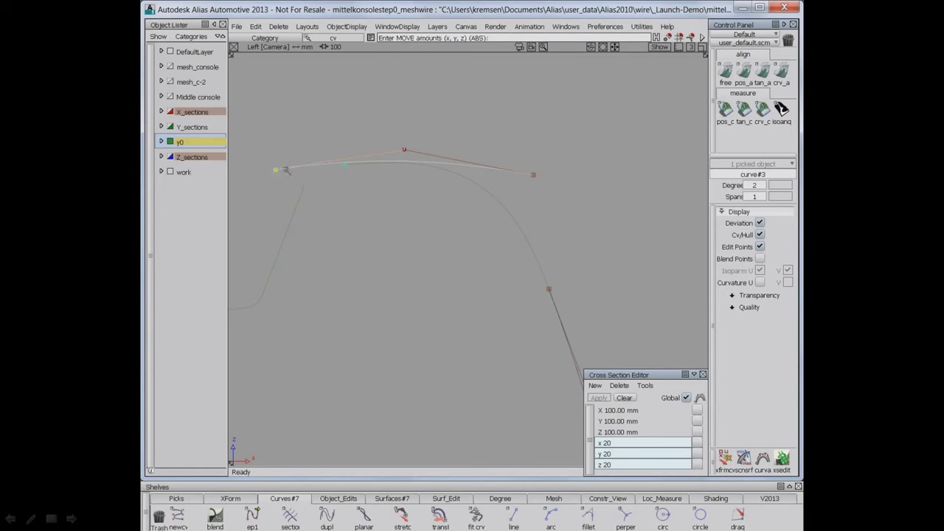
right_drag(288, 152, 287, 157)
click(537, 177)
middle_drag(405, 151, 400, 151)
right_drag(414, 135, 414, 138)
Step: Extend the flank curve upward and shorten the top curve so that both meet in a theoretical corner
ctrl+shift+drag(475, 194, 474, 221)
ctrl+shift+middle_drag(571, 232, 569, 335)
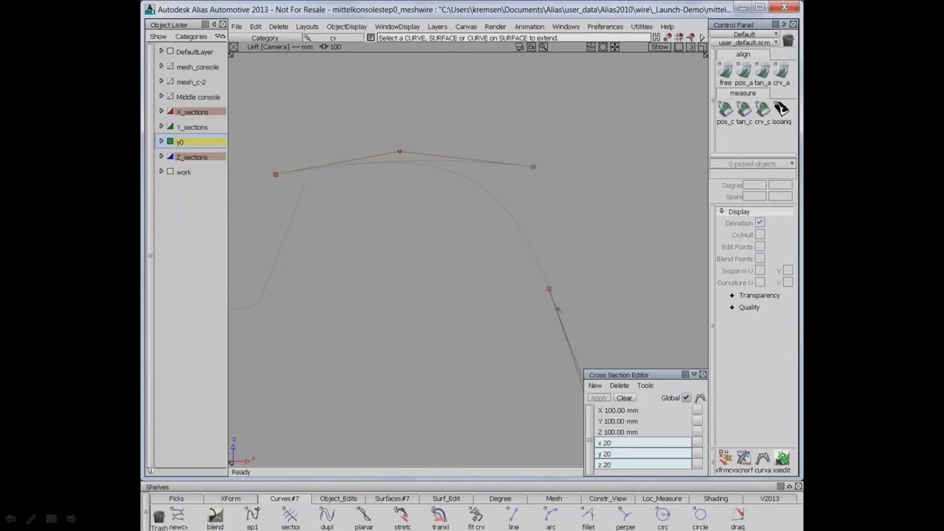
drag(548, 288, 497, 163)
alt+shift+right_drag(534, 173, 533, 247)
alt+shift+middle_drag(534, 246, 582, 245)
alt+shift+middle_drag(603, 190, 548, 200)
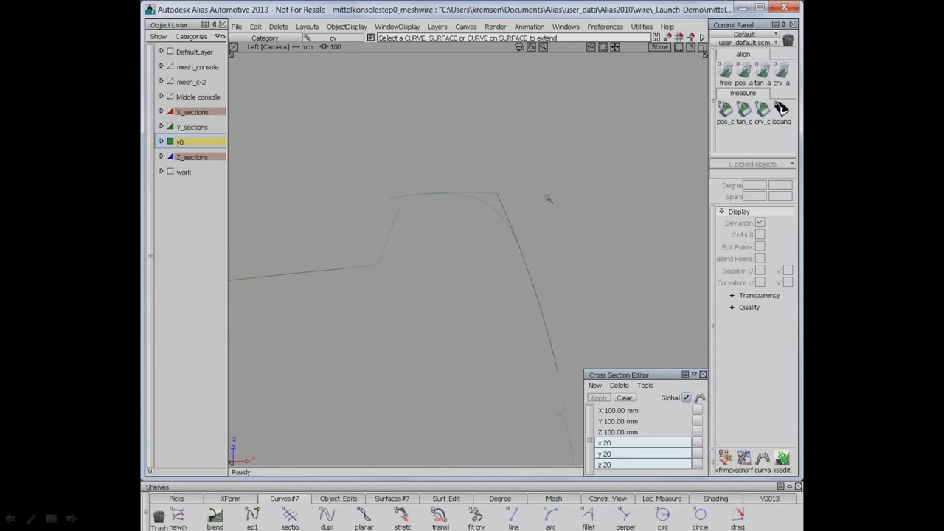
Step: Assign the top curve to the work layer and make work the current layer
click(490, 195)
right_click(179, 172)
click(207, 247)
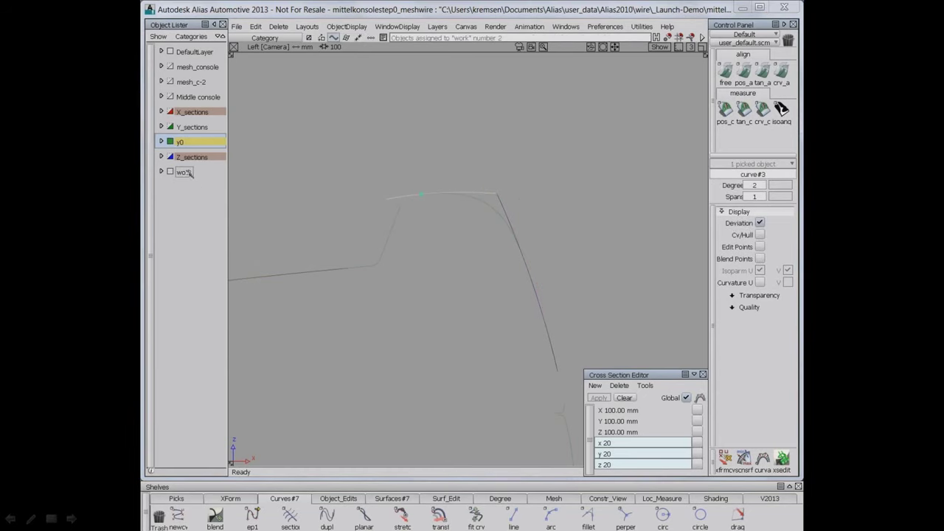
click(182, 172)
Step: Pick the top and flank curves, show their CVs and set the y0 layer to Reference
click(495, 194)
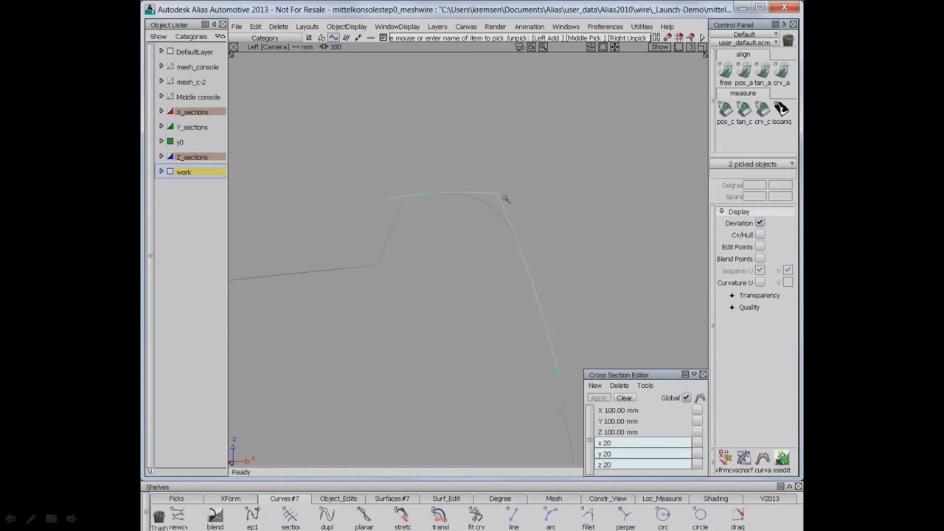
click(512, 213)
alt+shift+right_drag(513, 214, 509, 166)
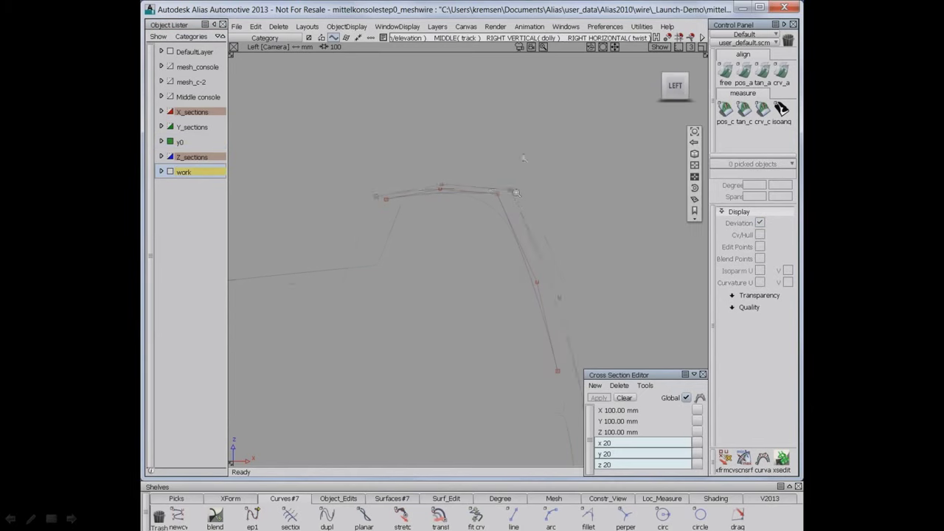
alt+shift+middle_drag(509, 166, 430, 217)
alt+shift+right_drag(430, 217, 433, 184)
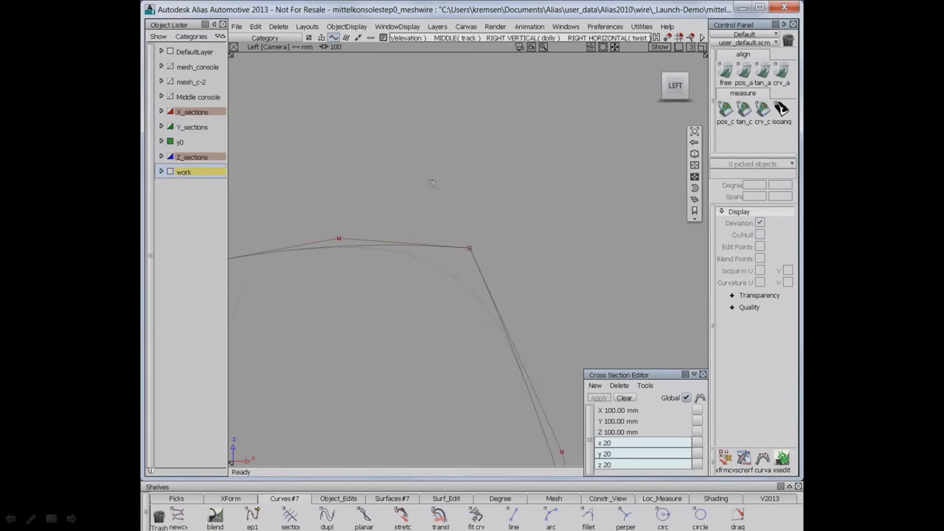
right_click(180, 142)
click(203, 168)
Step: Shorten the top and flank curves together from their shared corner to open a gap over the rounded transition
alt+shift+right_drag(435, 295, 490, 270)
alt+shift+middle_drag(489, 270, 502, 253)
ctrl+shift+middle_drag(562, 177, 571, 265)
ctrl+shift+drag(572, 266, 561, 290)
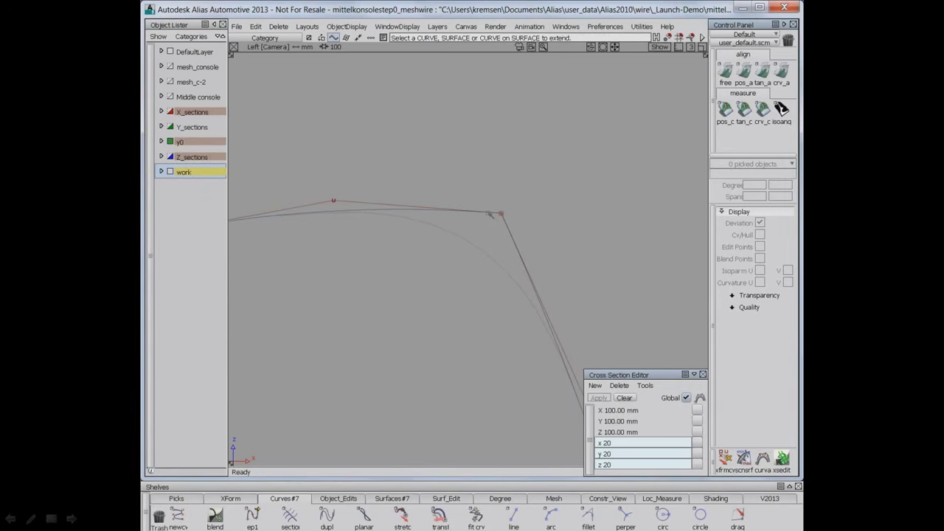
click(501, 214)
drag(432, 167, 311, 162)
alt+shift+right_drag(410, 163, 495, 223)
alt+shift+middle_drag(496, 223, 546, 219)
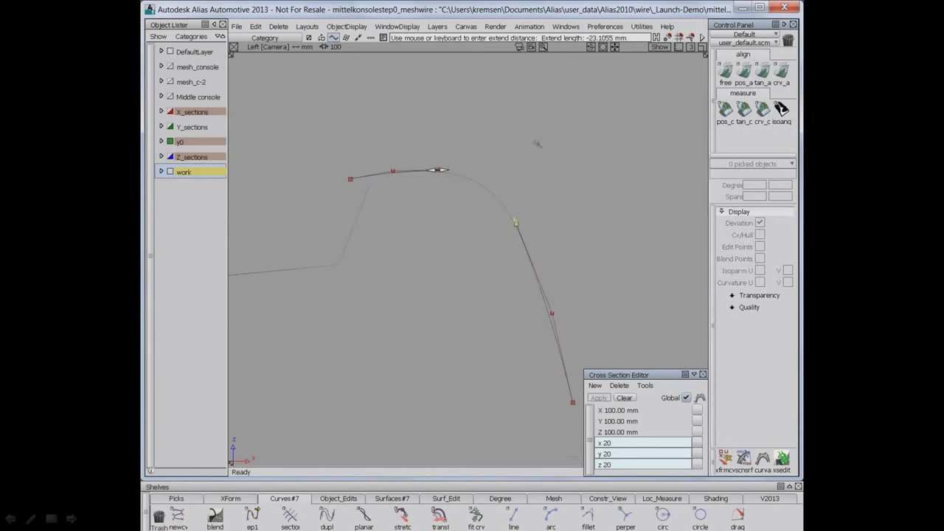
drag(533, 144, 447, 248)
Step: Create a blend curve from the end of the top curve to the upper end of the flank curve
click(215, 517)
click(418, 172)
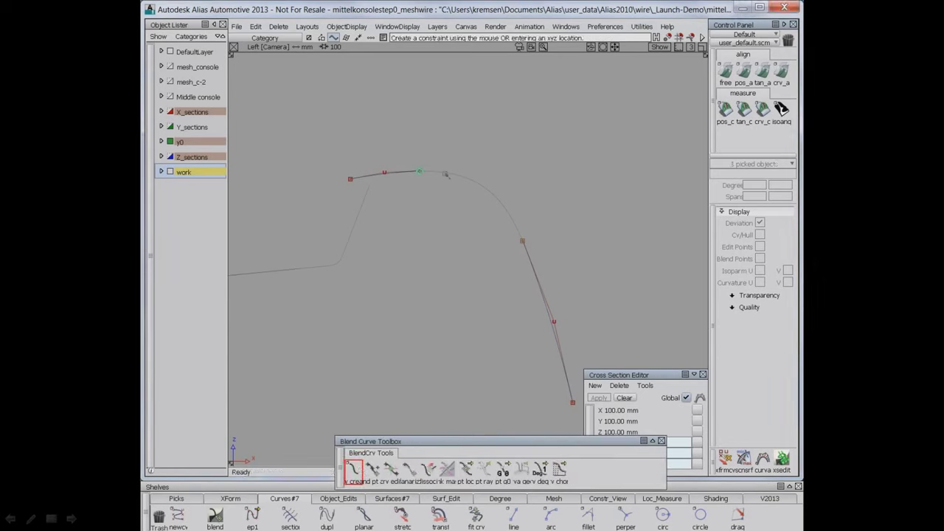
click(528, 251)
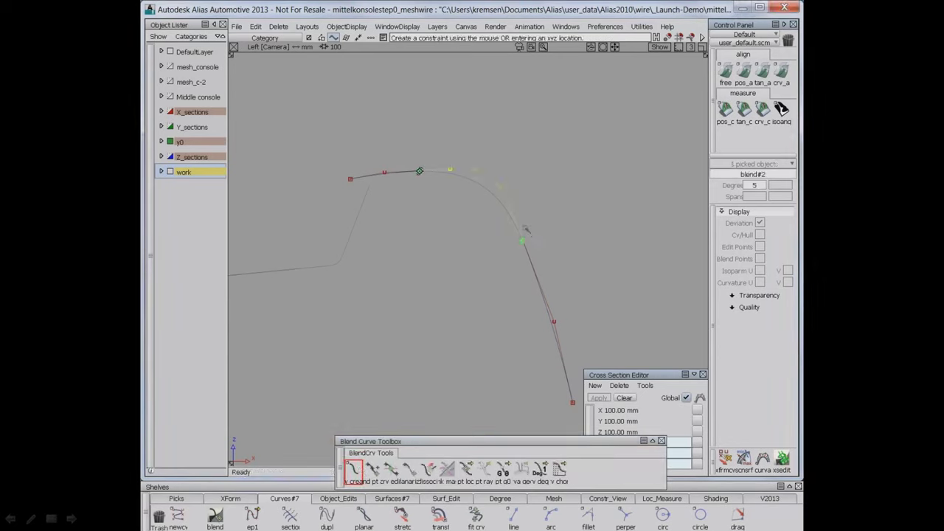
Step: Shorten the top and flank curves by about 6.9 mm at the blend ends so the blend follows the section
alt+shift+right_drag(527, 194, 550, 139)
ctrl+shift+middle_drag(550, 139, 546, 241)
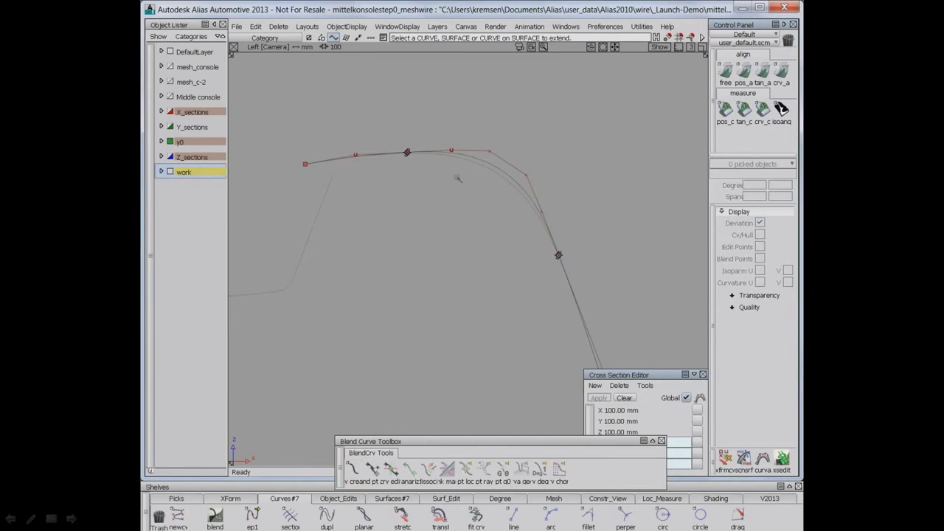
click(398, 153)
drag(562, 270, 519, 262)
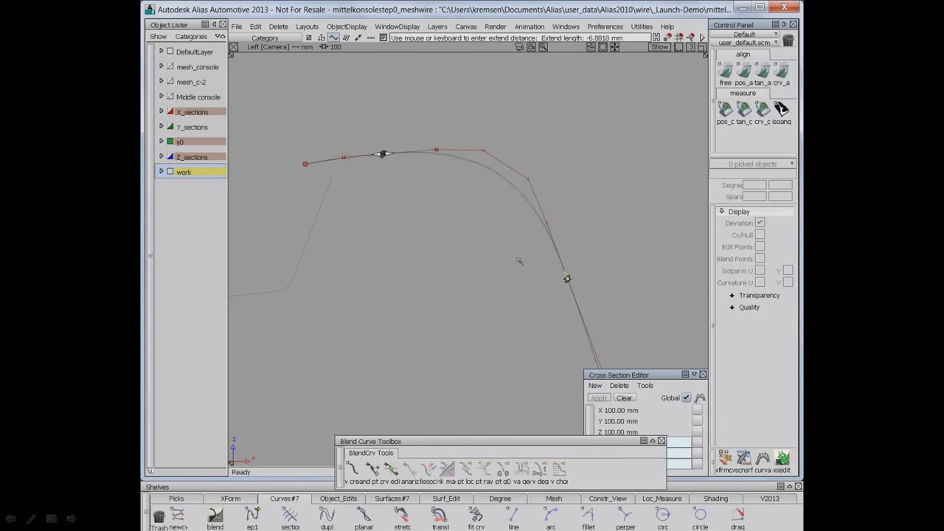
Step: Use Transform CV in NUV mode to lower the top curve's blend-side end CV along its normal towards the section
ctrl+shift+drag(514, 273, 512, 219)
alt+shift+middle_drag(477, 205, 541, 263)
alt+shift+right_drag(541, 263, 530, 194)
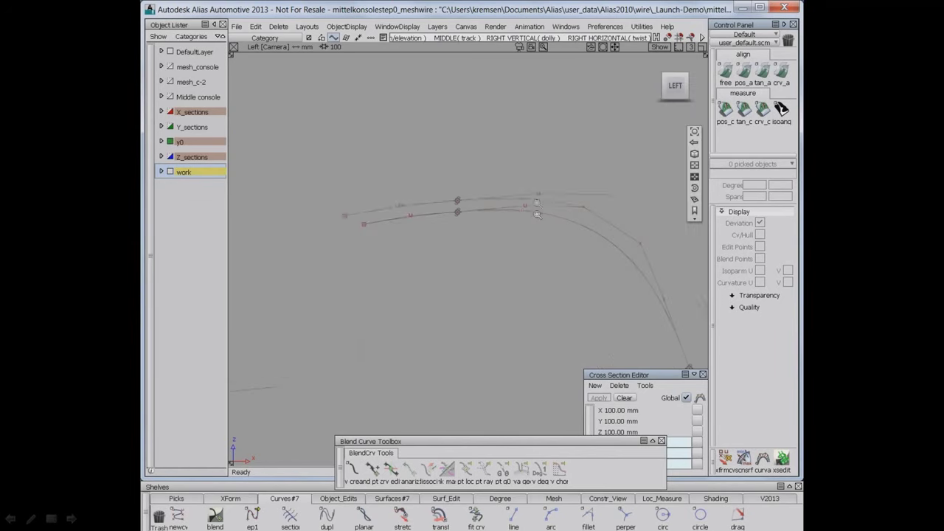
alt+shift+middle_drag(530, 195, 519, 268)
alt+shift+right_drag(520, 268, 518, 215)
alt+shift+middle_drag(518, 215, 521, 198)
ctrl+shift+drag(382, 223, 359, 224)
click(357, 226)
ctrl+shift+drag(513, 239, 506, 355)
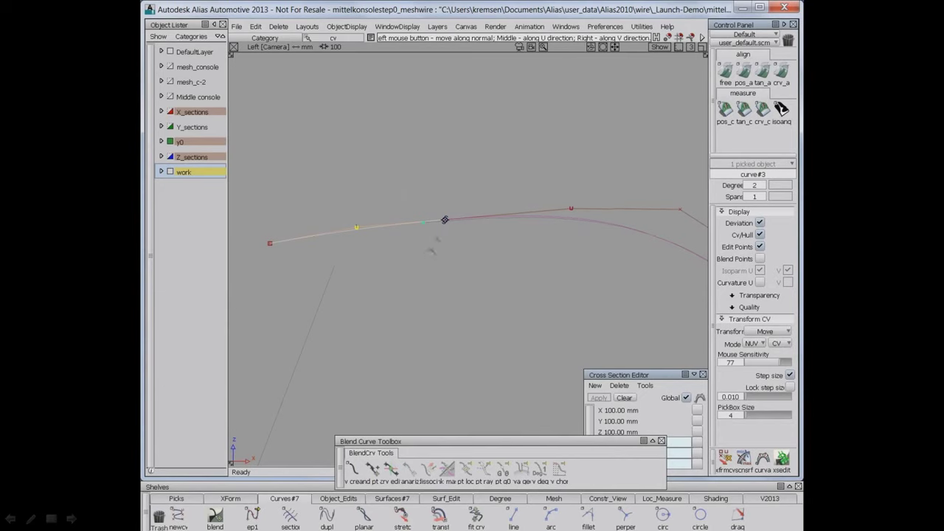
click(445, 220)
click(460, 227)
drag(487, 257, 484, 301)
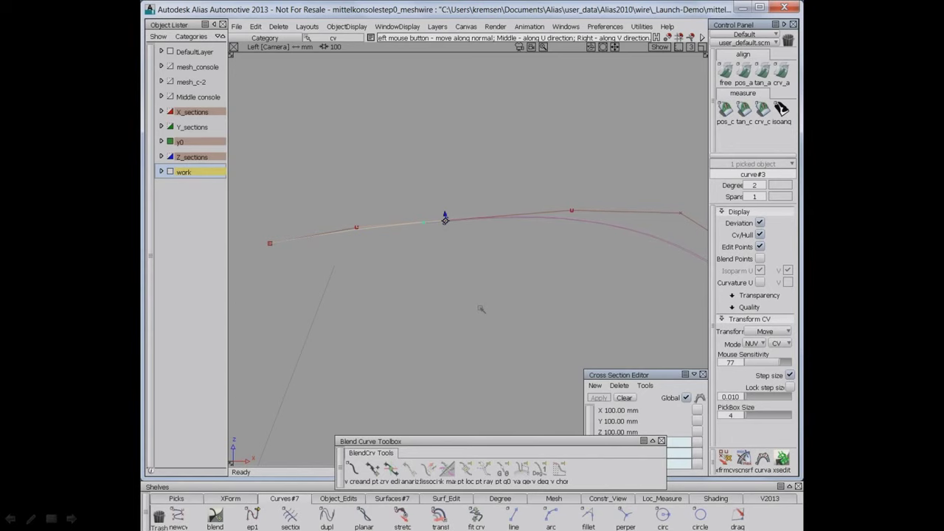
Step: Extend the top curve by about 1.9 mm at its blend end
alt+shift+middle_drag(551, 273, 439, 219)
mouse_move(583, 272)
alt+shift+middle_down()
mouse_move(472, 149)
mouse_move(515, 180)
alt+shift+middle_up()
alt+shift+drag(514, 180, 538, 229)
ctrl+shift+middle_drag(412, 211, 407, 314)
click(386, 194)
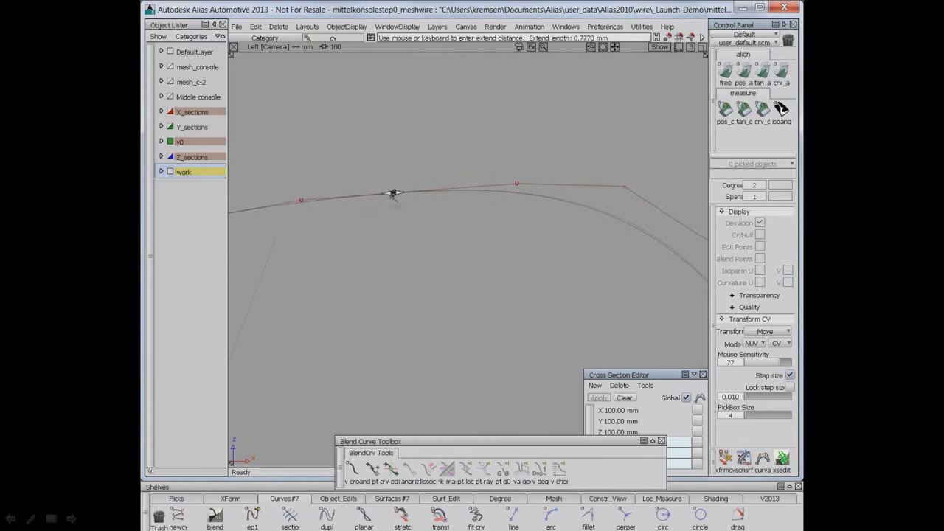
drag(414, 213, 428, 215)
Step: Add curvature combs to the top curve, blend curve and flank curve and adjust the comb scale
alt+shift+right_drag(496, 146, 496, 284)
alt+shift+middle_drag(496, 285, 462, 259)
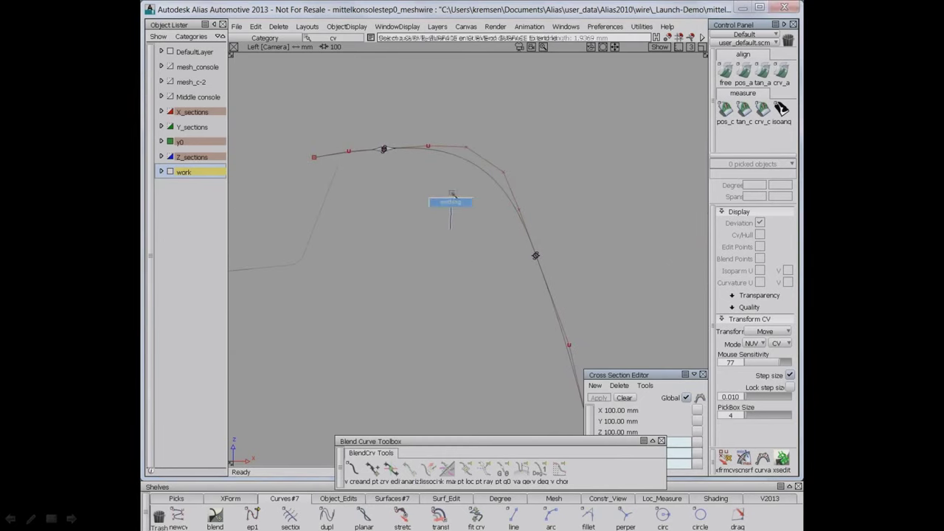
ctrl+shift+right_drag(452, 193, 457, 244)
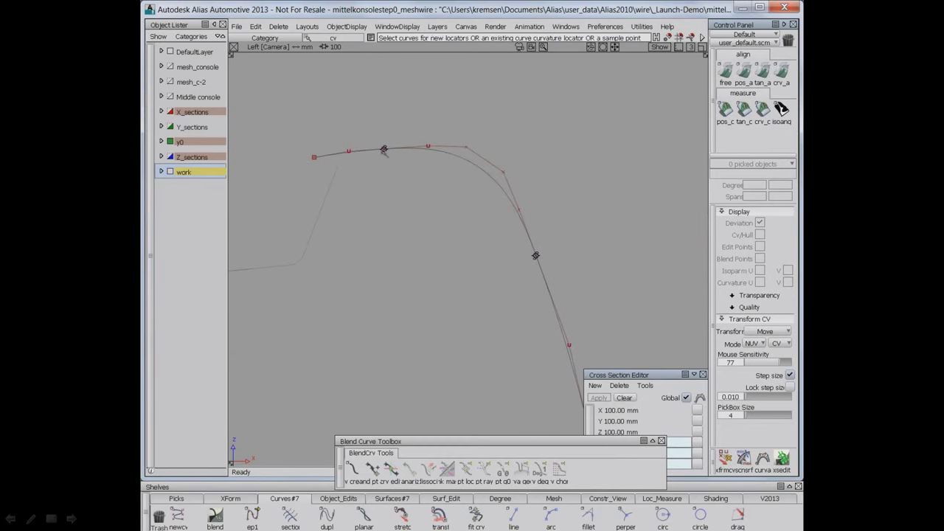
click(376, 151)
click(543, 273)
drag(623, 239, 607, 208)
alt+shift+middle_drag(597, 208, 612, 241)
alt+shift+right_drag(611, 240, 583, 293)
alt+shift+middle_drag(583, 294, 527, 352)
Step: Extend the flank curve by about 4.2 mm at the blend, and shorten the top and flank curves together
ctrl+shift+drag(526, 355, 525, 375)
drag(501, 267, 498, 258)
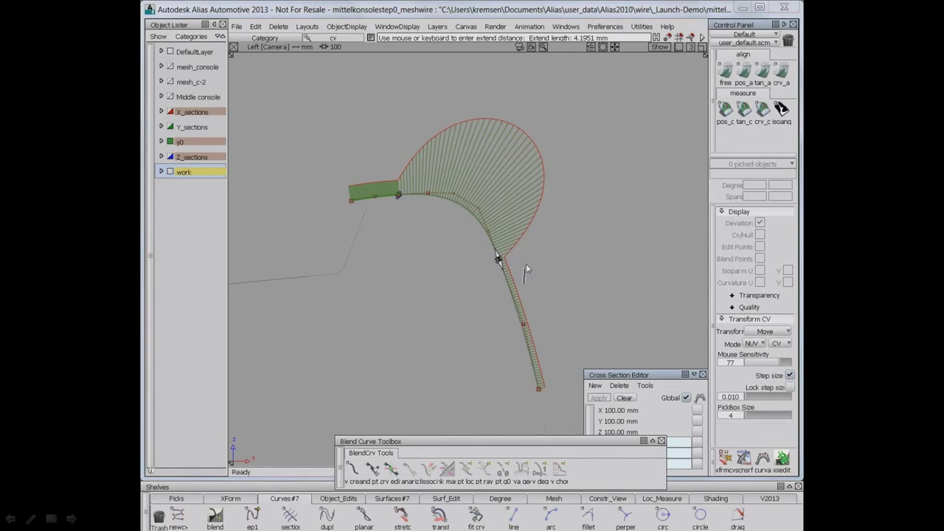
click(525, 263)
click(397, 197)
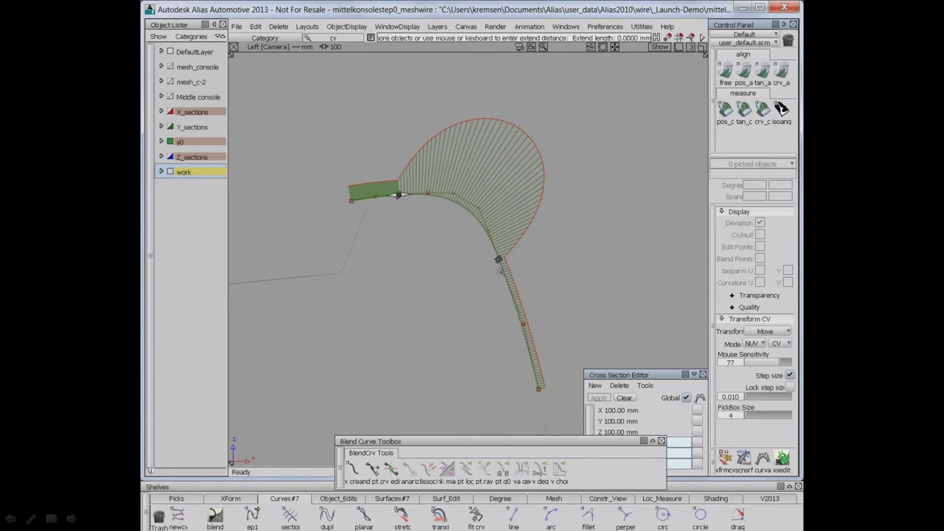
drag(463, 285, 433, 290)
Step: Pick the blend curve and edit its end constraints to raise the continuity with the top and flank curves
ctrl+shift+drag(431, 233, 401, 218)
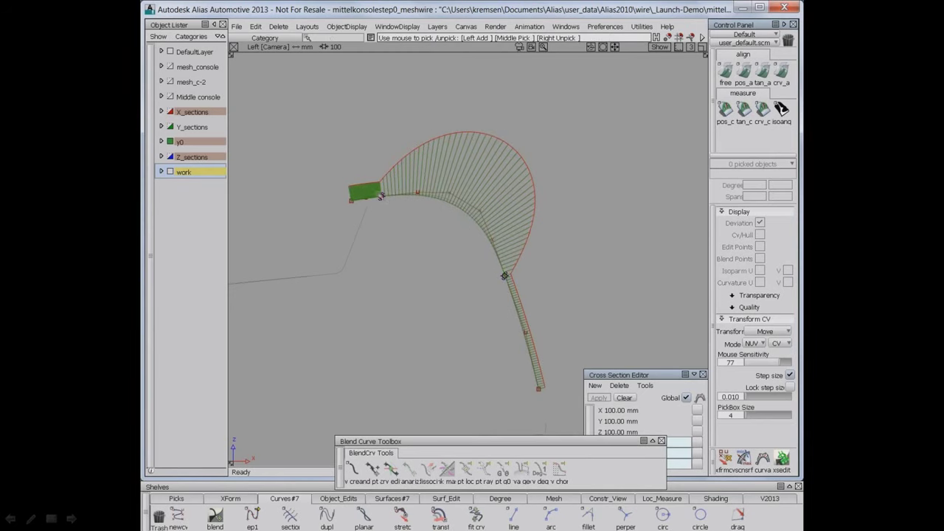
click(483, 231)
click(391, 470)
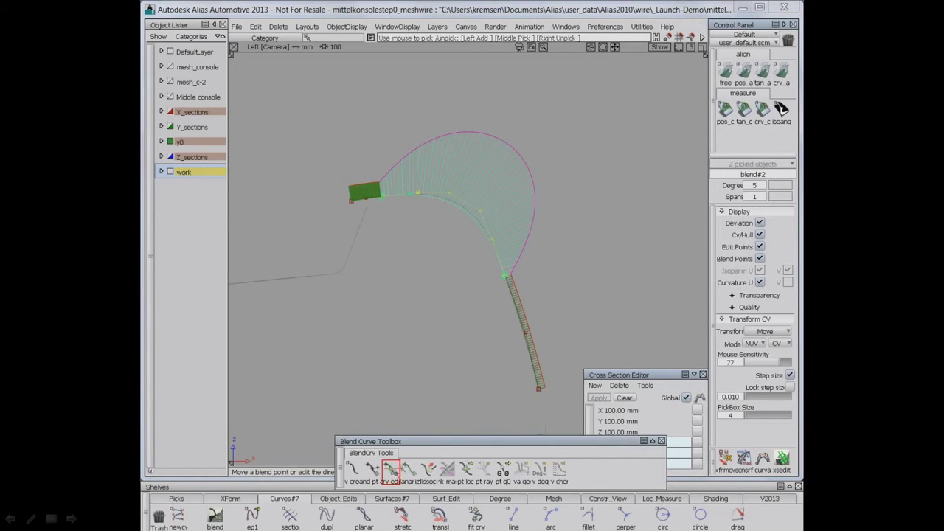
drag(434, 197, 529, 209)
Step: Shorten the top and flank curves a little further at both blend ends to refine the blend's curvature comb
ctrl+shift+drag(437, 281, 426, 219)
ctrl+shift+middle_drag(426, 219, 432, 286)
ctrl+shift+right_drag(432, 286, 435, 331)
click(381, 197)
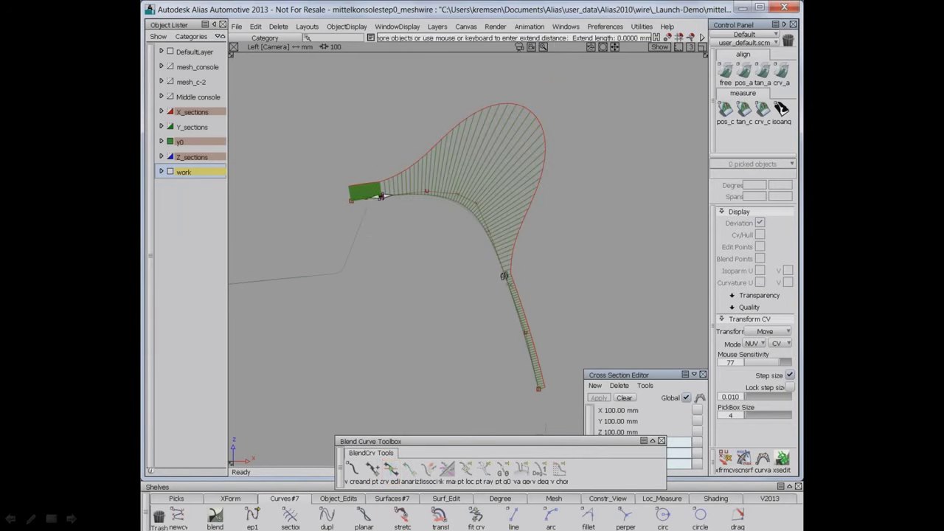
click(509, 284)
drag(499, 293, 497, 291)
alt+shift+right_drag(487, 222, 480, 280)
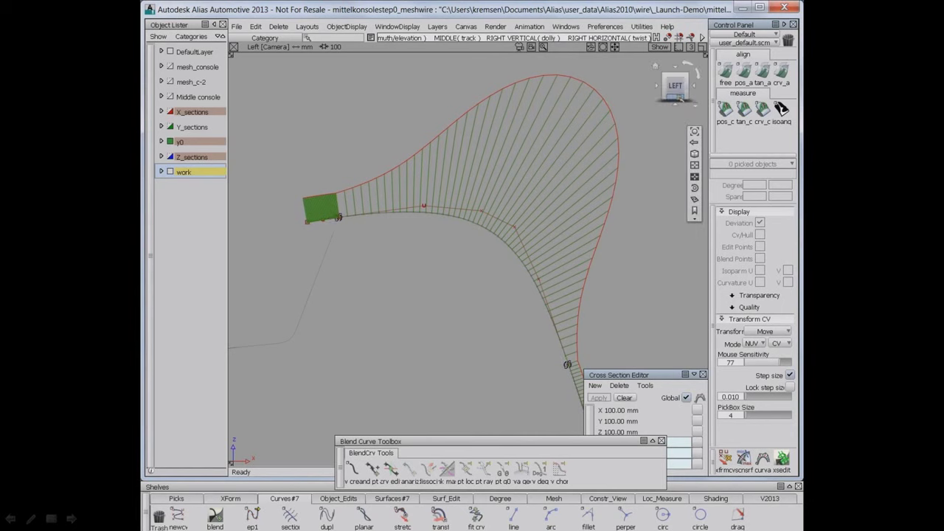
alt+shift+middle_drag(509, 208, 586, 247)
alt+shift+right_drag(586, 248, 622, 353)
alt+shift+middle_drag(622, 353, 529, 281)
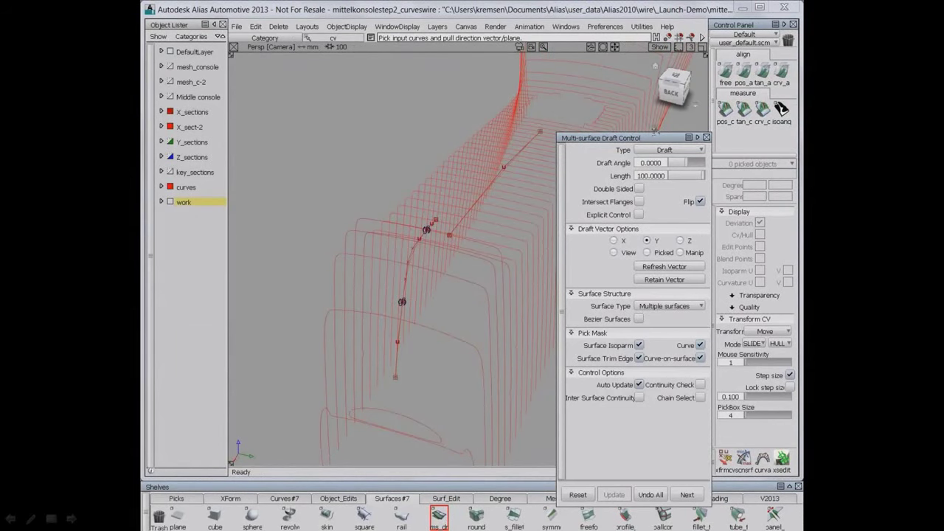
Step: Create double-sided draft surfaces along Y from the centre-line curves, about 65 mm long
drag(653, 138, 654, 112)
click(641, 162)
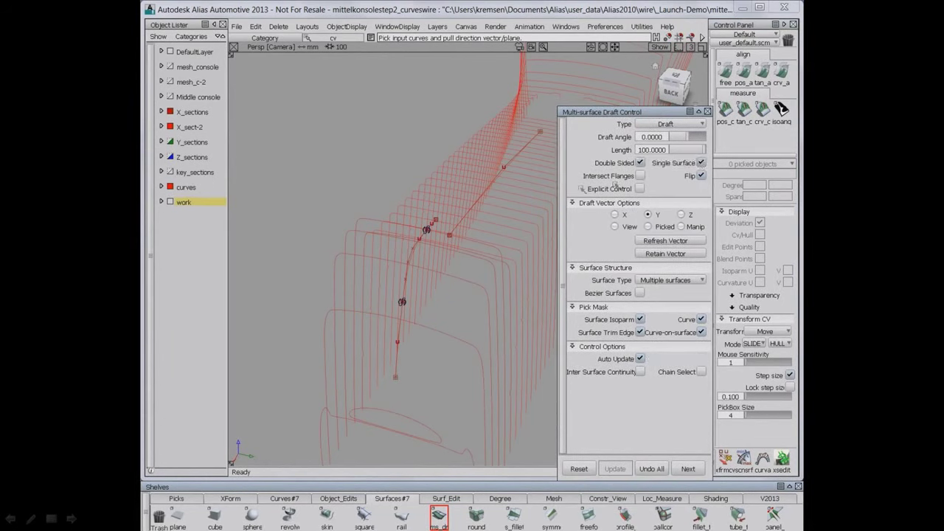
drag(499, 195, 372, 354)
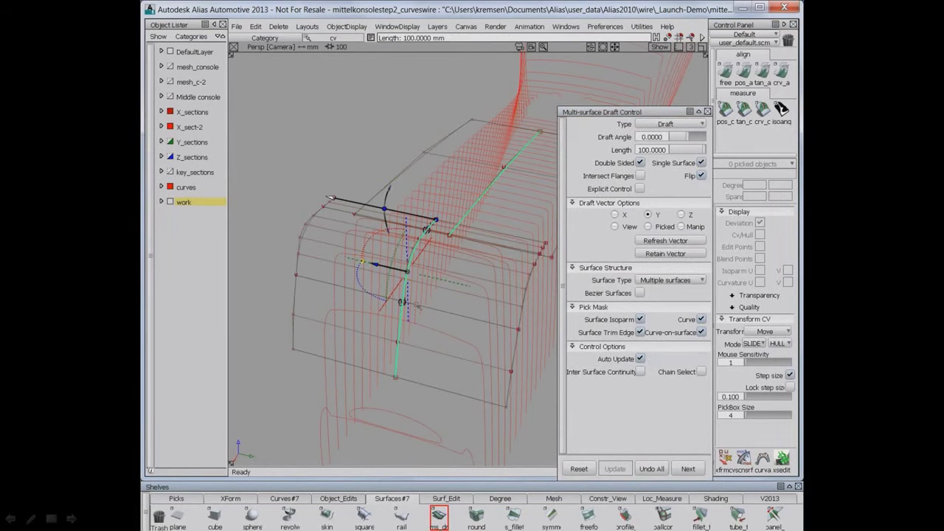
drag(332, 198, 365, 207)
alt+shift+drag(436, 266, 491, 247)
alt+shift+drag(456, 201, 449, 220)
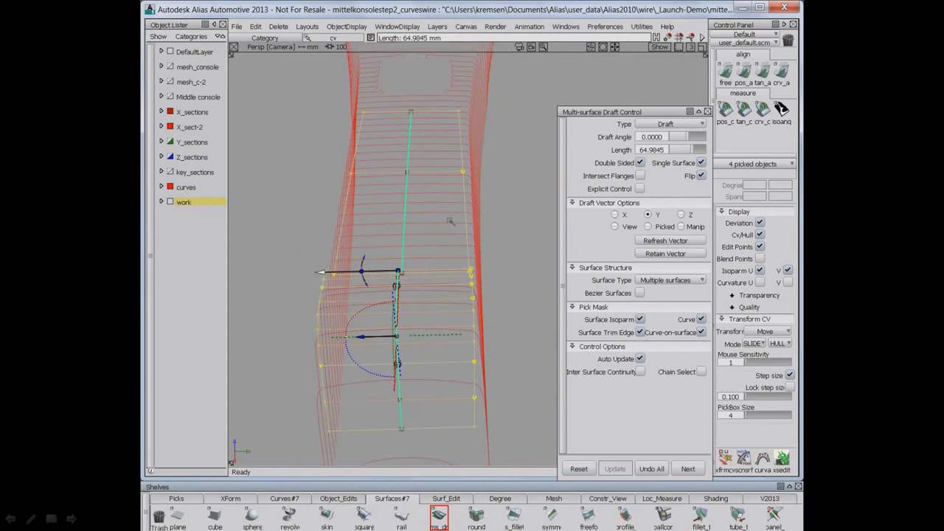
Step: Rebuild the draft surfaces to degree 3 across their width and apply the x 20 section set to the top surface
key(Delete)
click(583, 299)
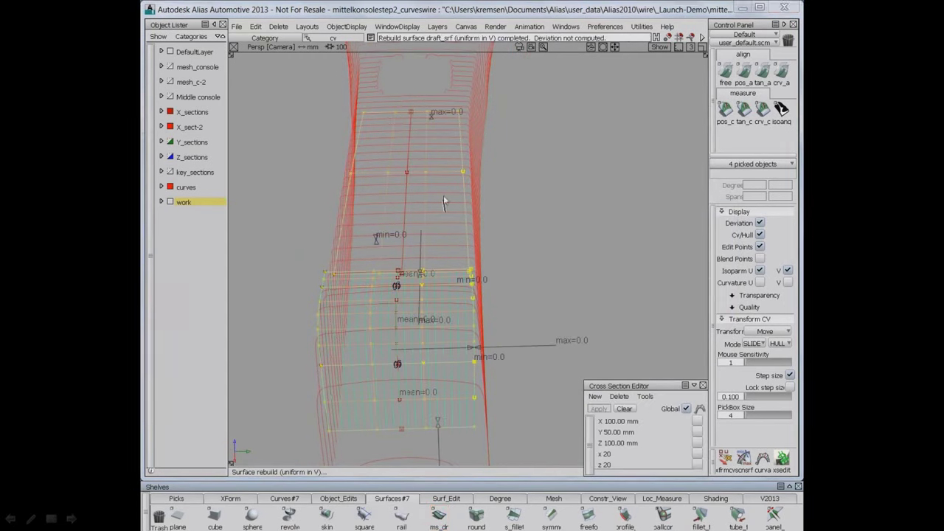
click(462, 177)
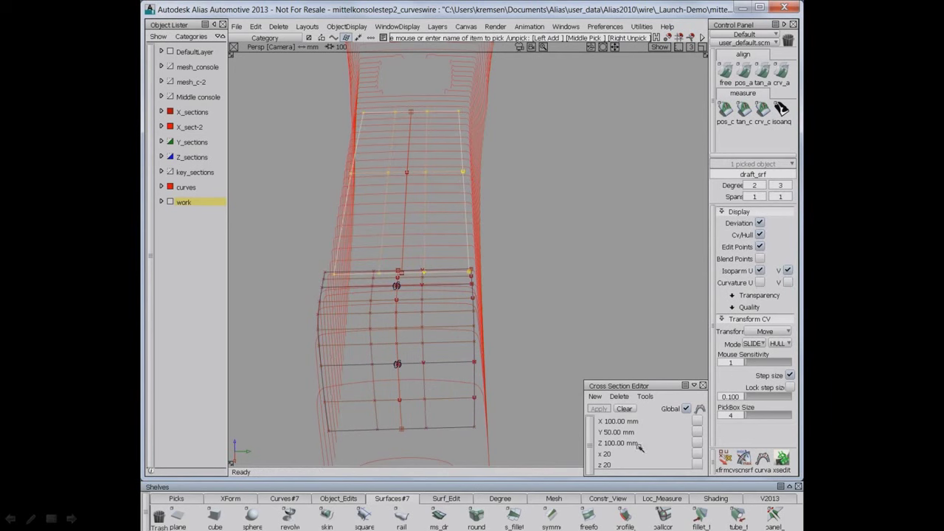
click(608, 453)
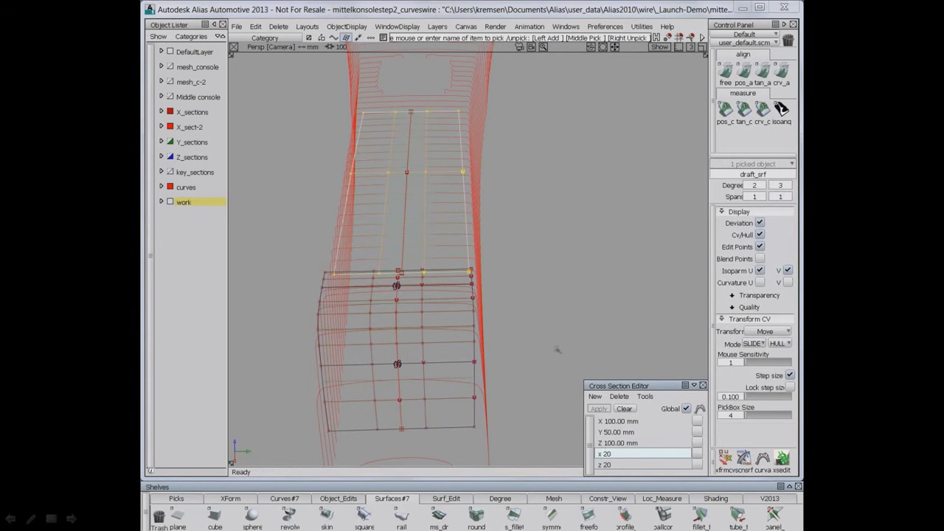
ctrl+shift+right_drag(541, 215, 525, 238)
alt+shift+drag(515, 275, 507, 312)
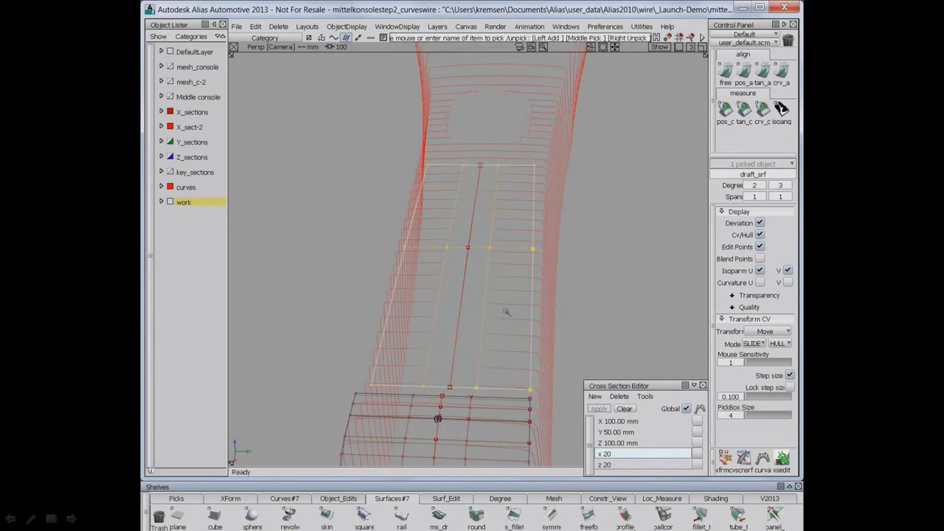
Step: Select all four draft surfaces and apply a symmetric modeling constraint about the console's centre plane
alt+shift+drag(481, 379, 457, 394)
drag(444, 439, 442, 448)
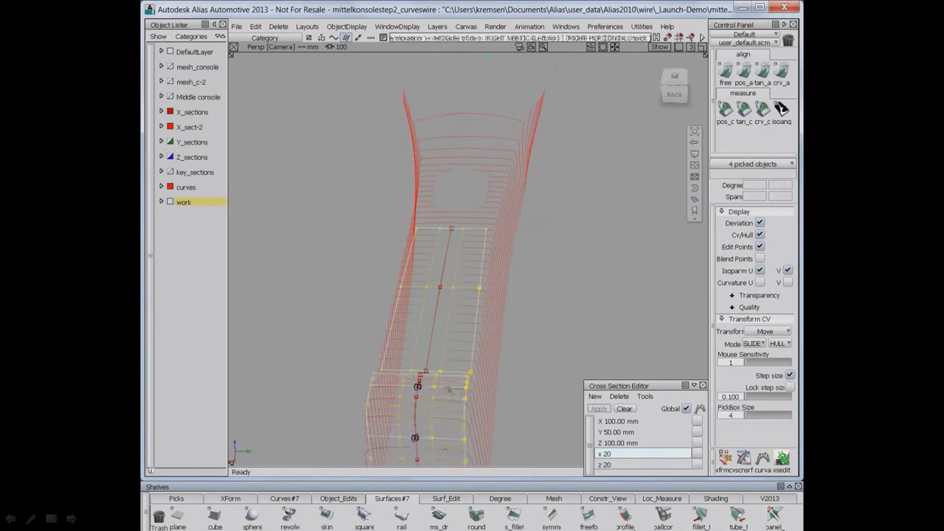
alt+shift+drag(453, 358, 476, 325)
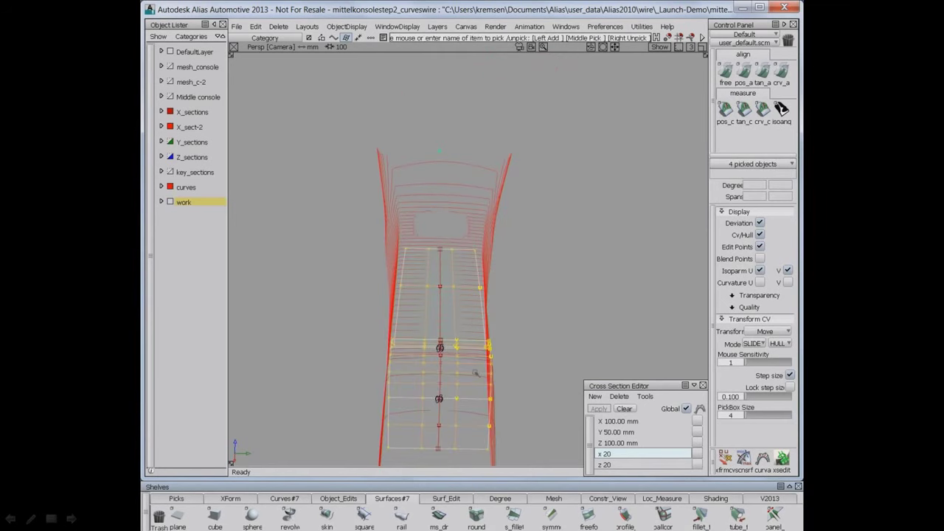
click(339, 499)
click(738, 516)
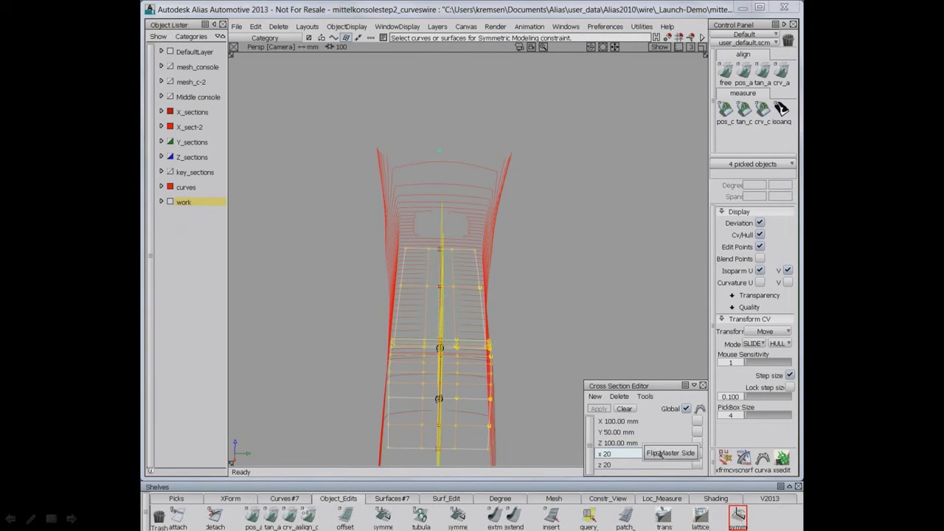
Step: Adjust the side edge of the top draft surface with Extend, using separate distances at its two ends
alt+shift+drag(555, 272, 542, 320)
alt+shift+right_drag(542, 320, 533, 224)
ctrl+shift+click(556, 263)
ctrl+shift+drag(556, 264, 557, 237)
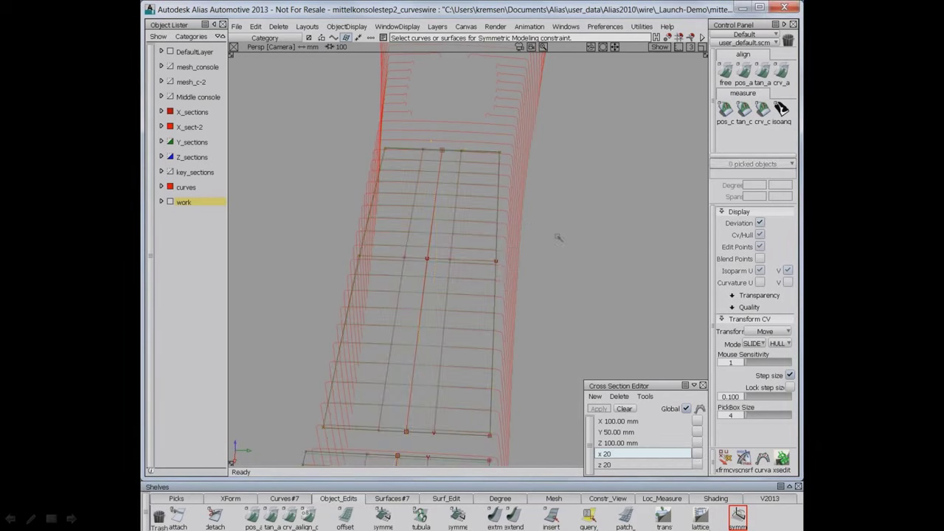
ctrl+shift+click(557, 236)
ctrl+shift+middle_drag(557, 236, 559, 349)
click(499, 214)
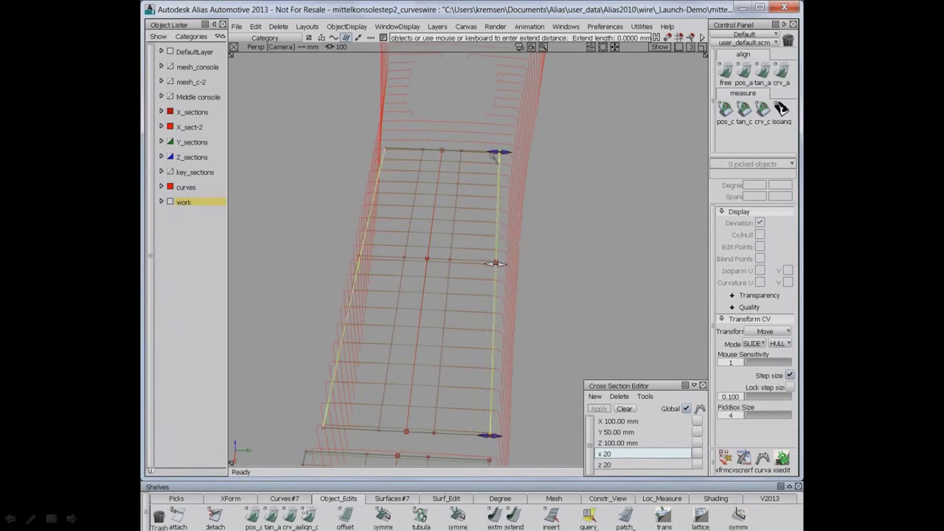
drag(495, 153, 503, 154)
drag(487, 437, 483, 436)
alt+shift+drag(452, 340, 460, 308)
alt+shift+right_drag(461, 308, 462, 325)
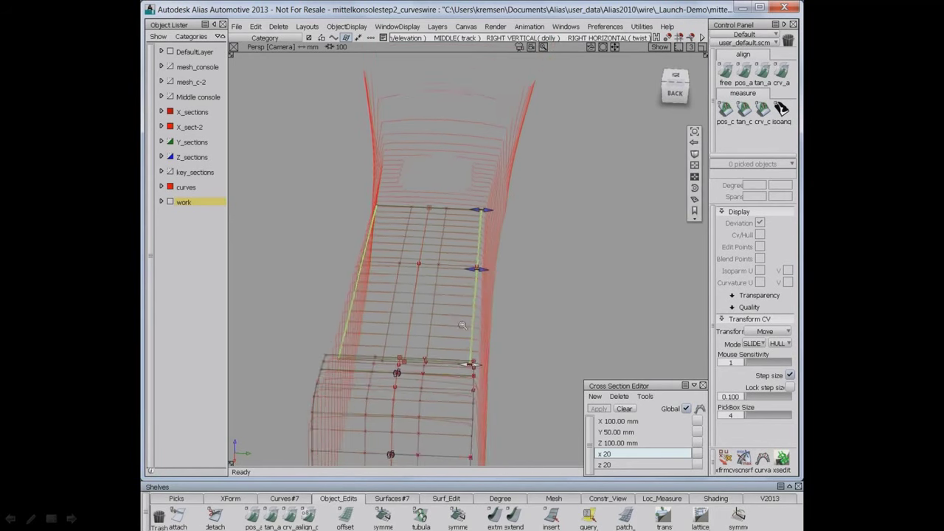
Step: Select the inner CV rows beside the centre line on all draft surfaces and slide them outward
click(675, 89)
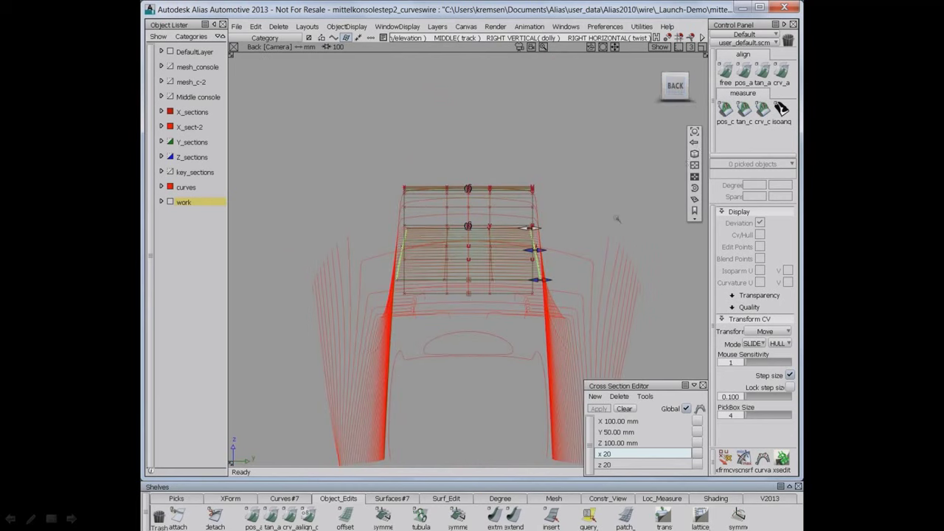
ctrl+shift+drag(580, 220, 584, 158)
drag(508, 173, 480, 310)
ctrl+shift+drag(586, 144, 595, 241)
alt+shift+drag(553, 161, 532, 228)
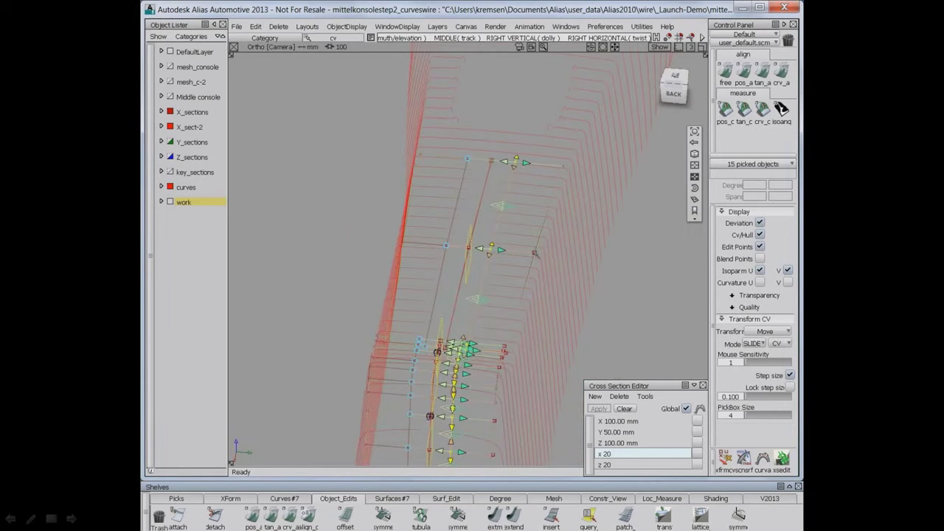
alt+shift+right_drag(532, 228, 527, 209)
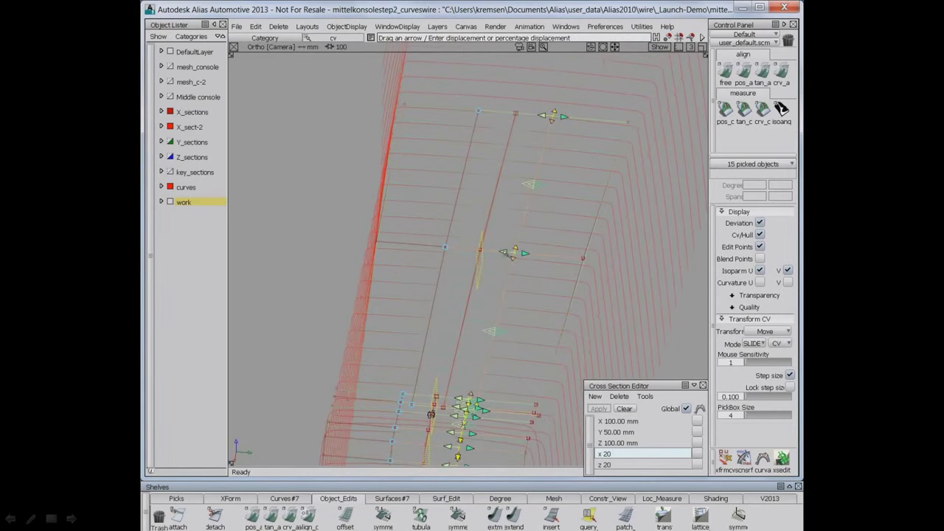
drag(504, 254, 515, 256)
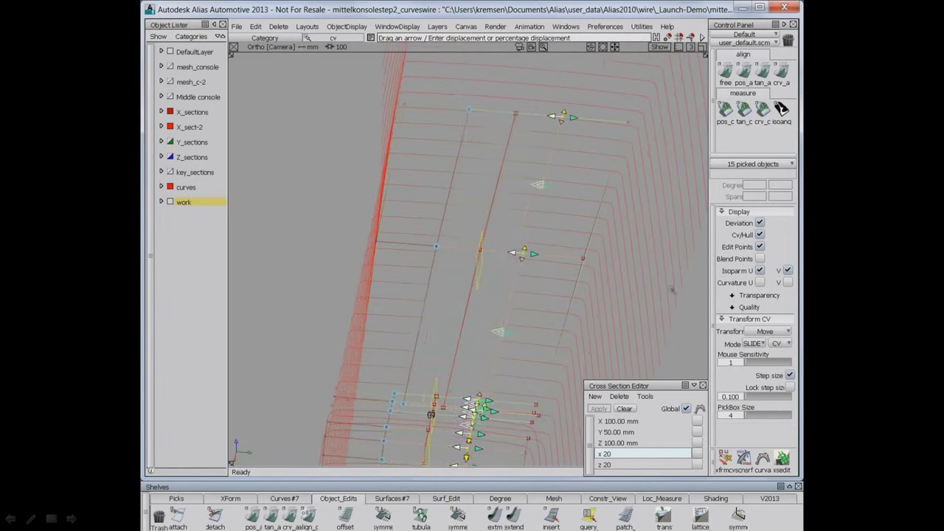
Step: Shape the top draft surface to the X sections by moving its outer and inner CV rows along the surface normal
drag(691, 315, 692, 324)
ctrl+shift+drag(629, 304, 628, 283)
alt+shift+right_drag(600, 287, 627, 225)
alt+shift+middle_drag(627, 226, 547, 246)
alt+shift+drag(547, 245, 595, 327)
click(558, 240)
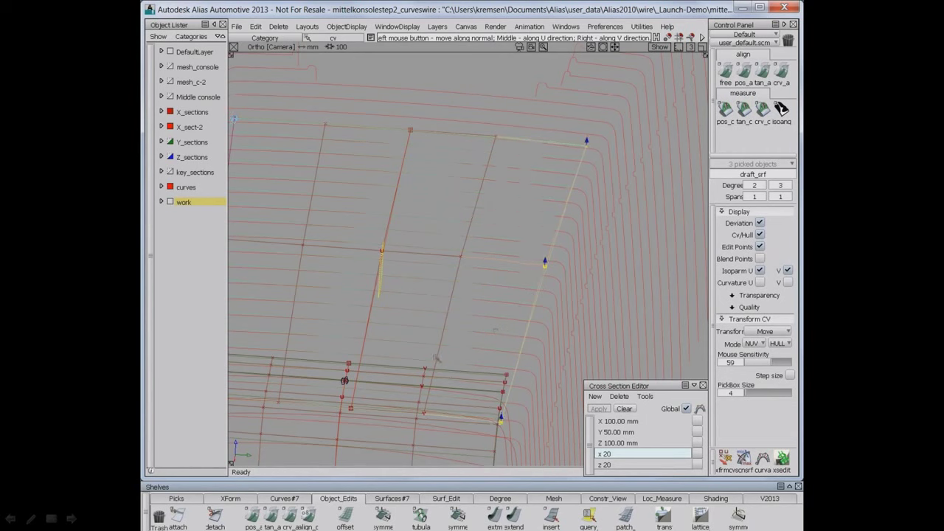
click(476, 210)
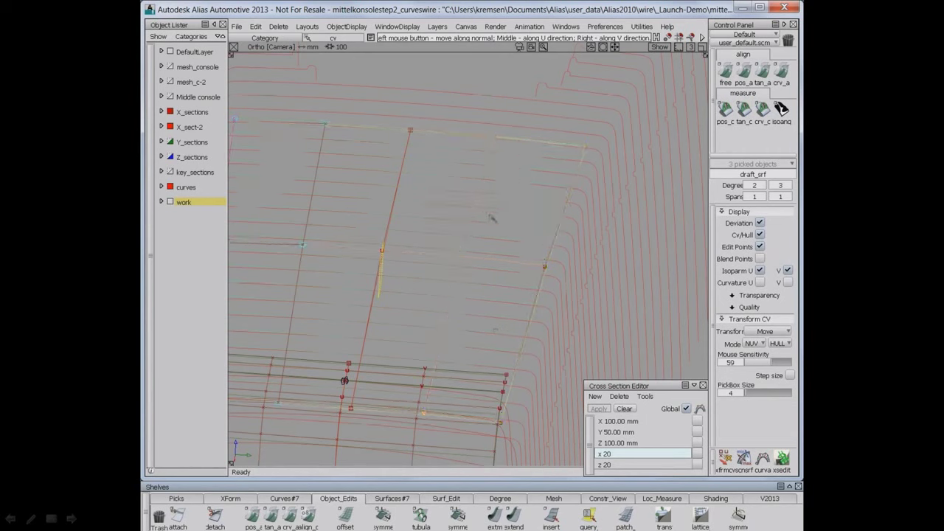
drag(490, 215, 492, 197)
click(556, 236)
ctrl+shift+drag(576, 270, 570, 236)
Step: Switch to a perspective view and inspect the draft surfaces against the X sections
alt+shift+right_drag(563, 189, 553, 245)
alt+shift+middle_drag(552, 245, 596, 192)
alt+shift+drag(595, 191, 496, 293)
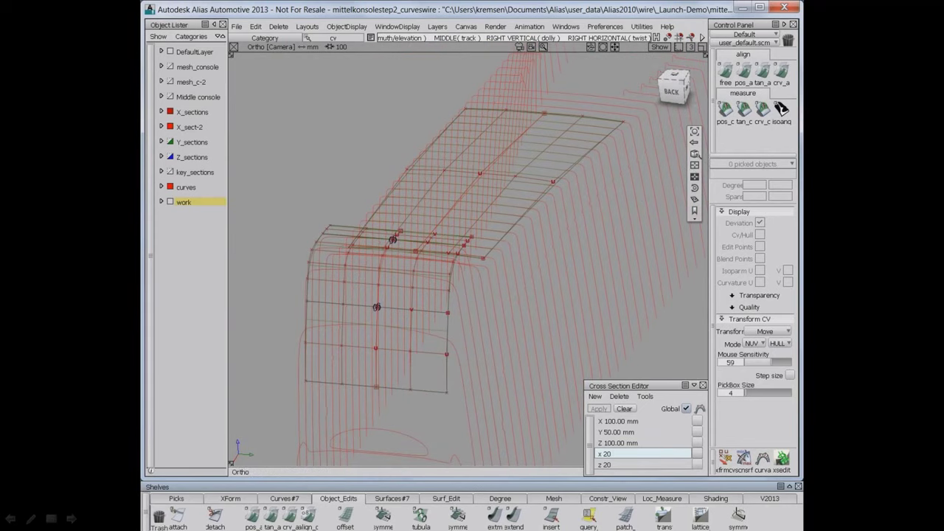
click(695, 154)
alt+shift+drag(542, 246, 564, 234)
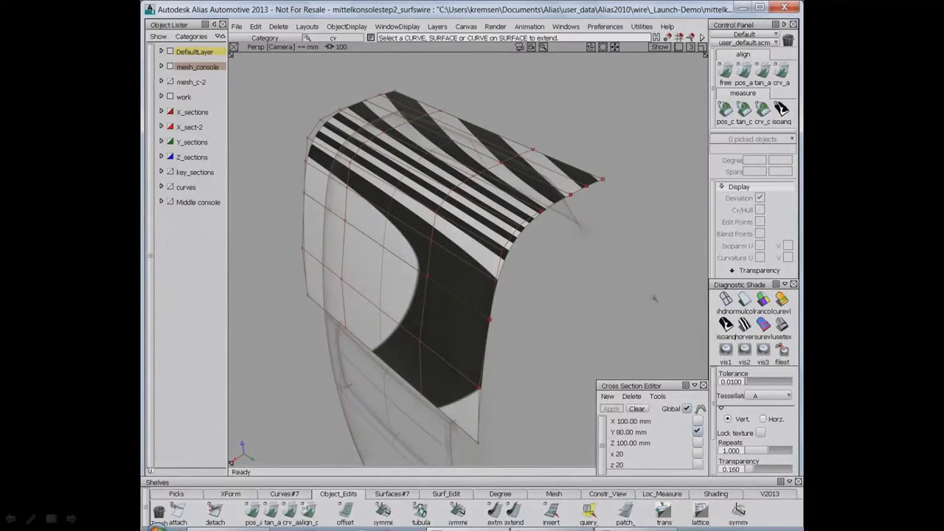
Step: Turn off the zebra shading and show the X_sections layer with the x 20 section set for comparison at the rear corner
click(726, 299)
alt+shift+drag(473, 286, 408, 257)
click(170, 112)
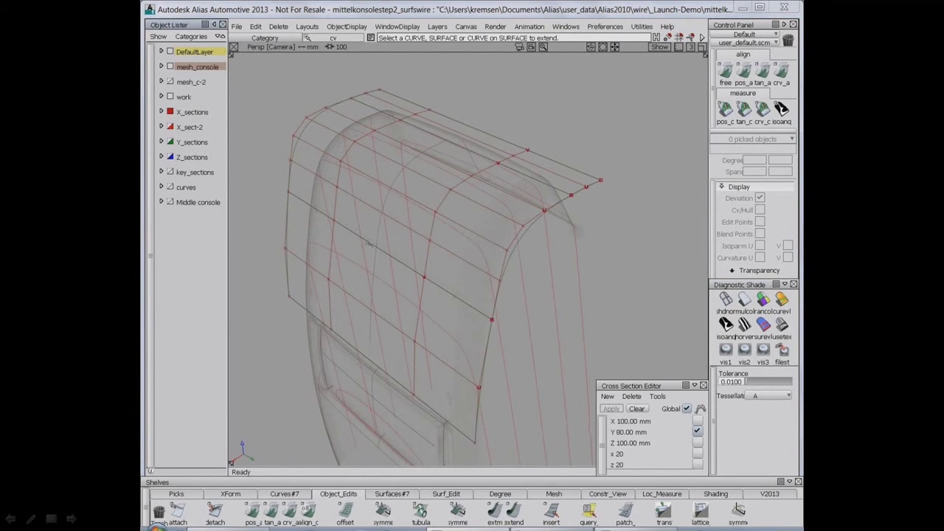
click(622, 454)
alt+shift+drag(522, 236, 509, 246)
alt+shift+right_drag(509, 246, 517, 251)
alt+shift+middle_drag(518, 252, 525, 263)
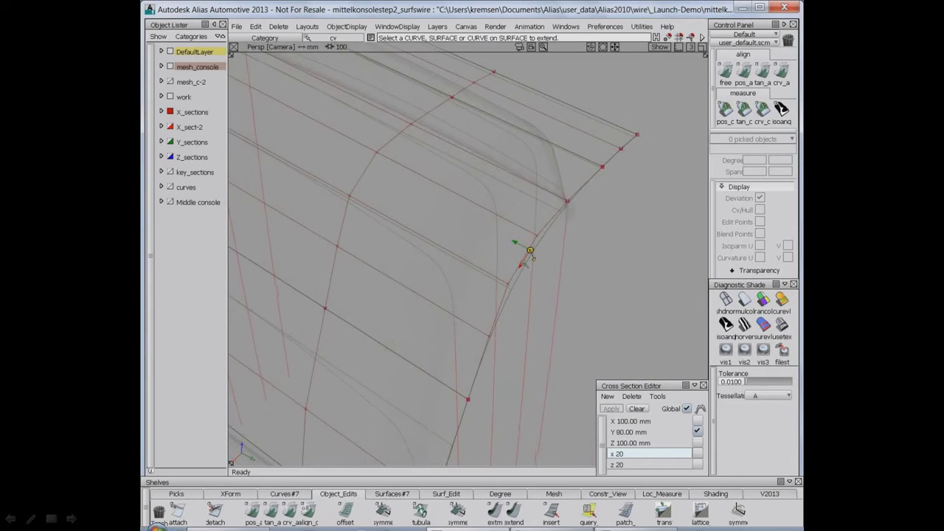
Step: Align the blend surface with curvature continuity to the top surface and the flank surface, accepting the removal of construction history
click(782, 72)
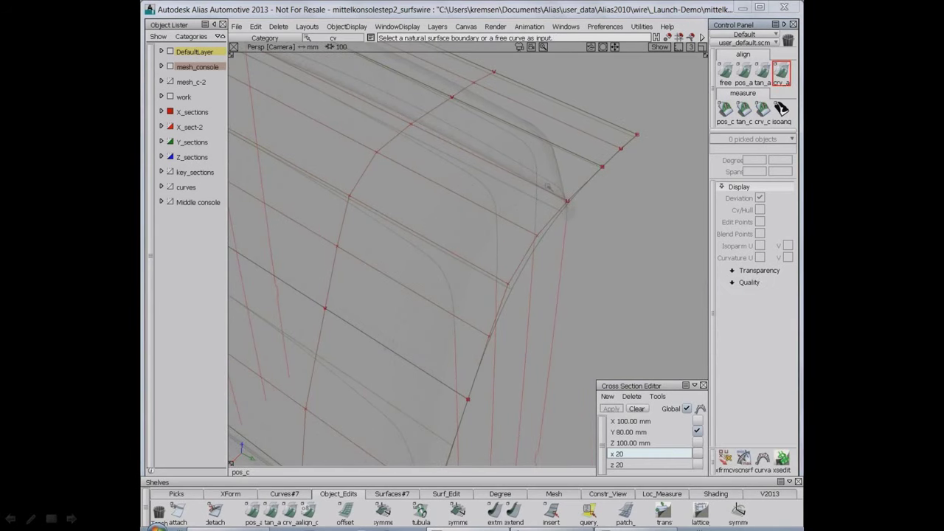
click(587, 158)
click(599, 163)
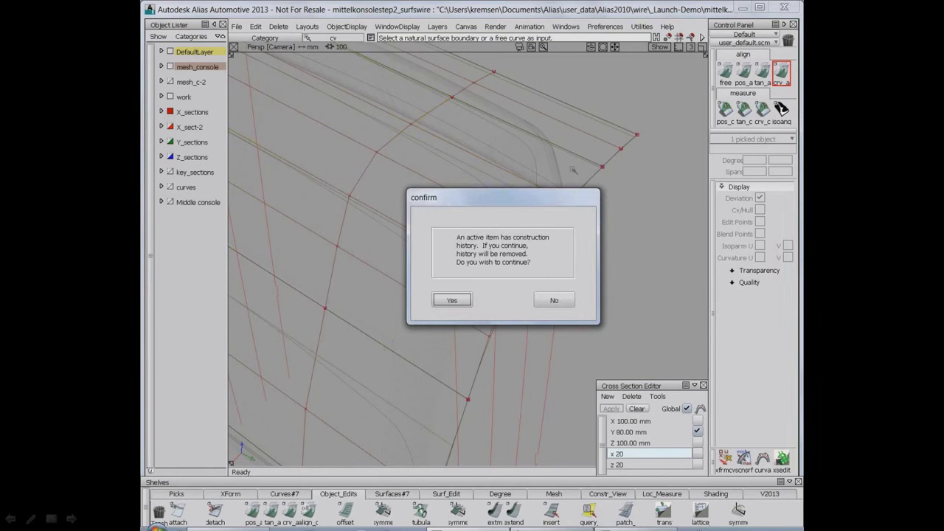
key(Return)
click(580, 157)
key(ctrl+z)
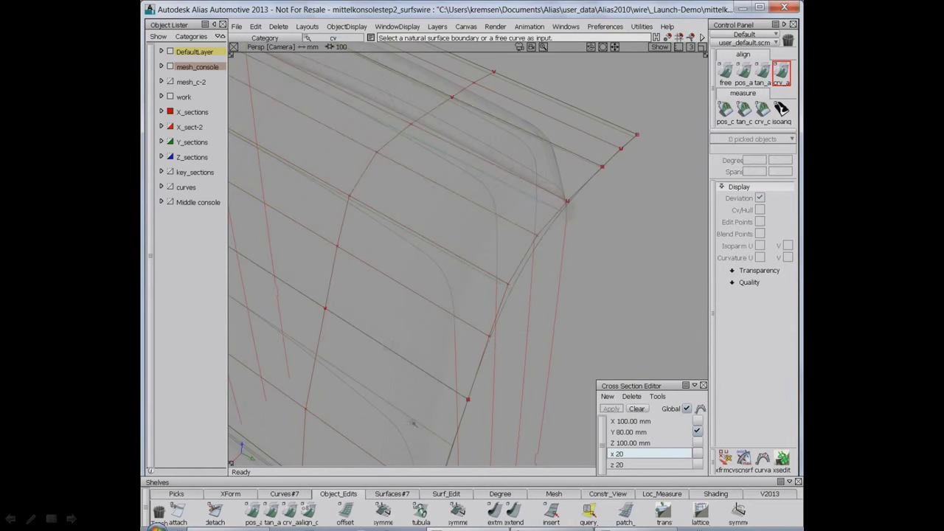
click(433, 390)
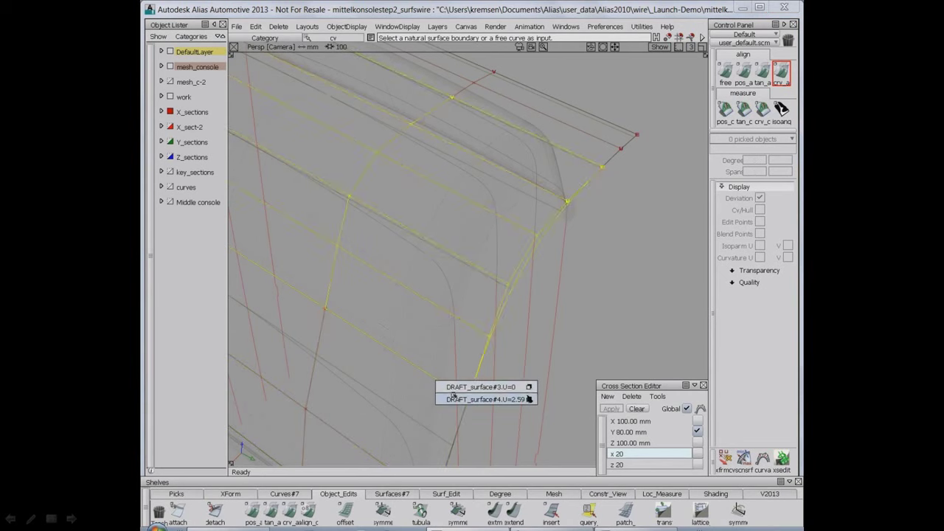
click(469, 394)
click(446, 385)
Step: Pick CV hulls near the outer side of the aligned surfaces and move them to fit the X sections
alt+shift+drag(533, 286, 589, 249)
alt+shift+right_drag(588, 249, 605, 304)
ctrl+shift+drag(623, 222, 624, 325)
click(591, 221)
click(523, 352)
drag(655, 302, 626, 293)
alt+shift+drag(511, 260, 540, 228)
alt+shift+right_drag(540, 229, 560, 204)
drag(613, 211, 622, 217)
ctrl+shift+drag(604, 248, 603, 222)
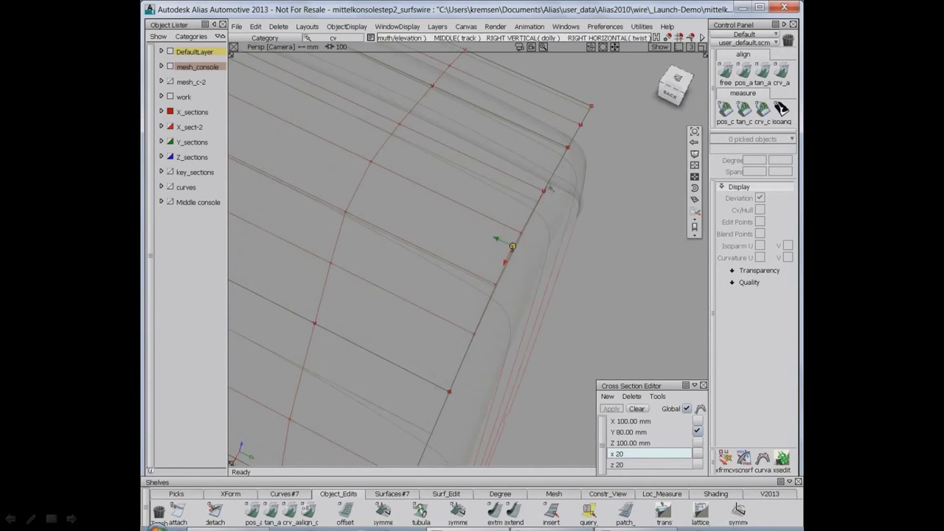
Step: Move the outer side CV hull of the top surface down along its normal onto the X sections
alt+shift+drag(551, 188, 573, 218)
alt+shift+middle_drag(579, 231, 572, 246)
alt+shift+drag(578, 231, 466, 271)
ctrl+shift+drag(639, 204, 636, 350)
click(603, 175)
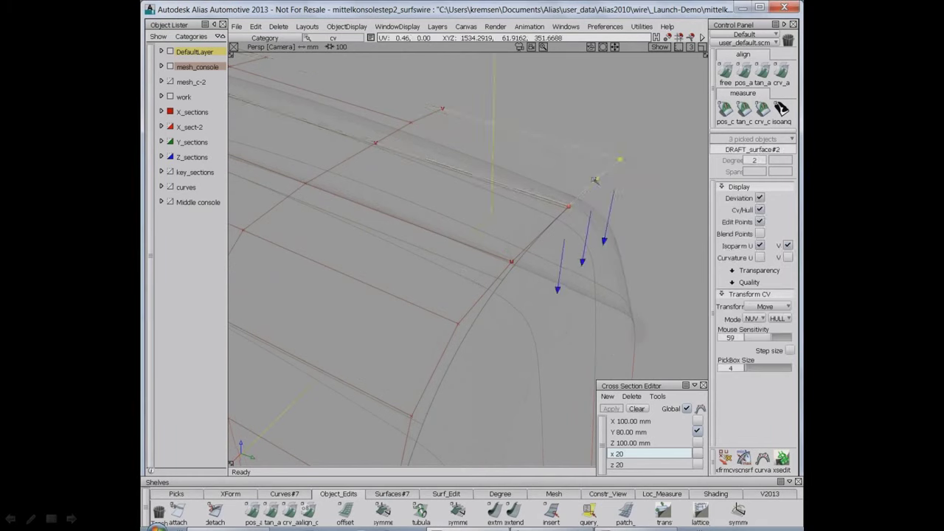
drag(650, 225, 640, 224)
Step: Nudge the inner CV hull of the top surface along its normal and reselect the outer side hull
drag(398, 134, 390, 135)
drag(583, 136, 581, 135)
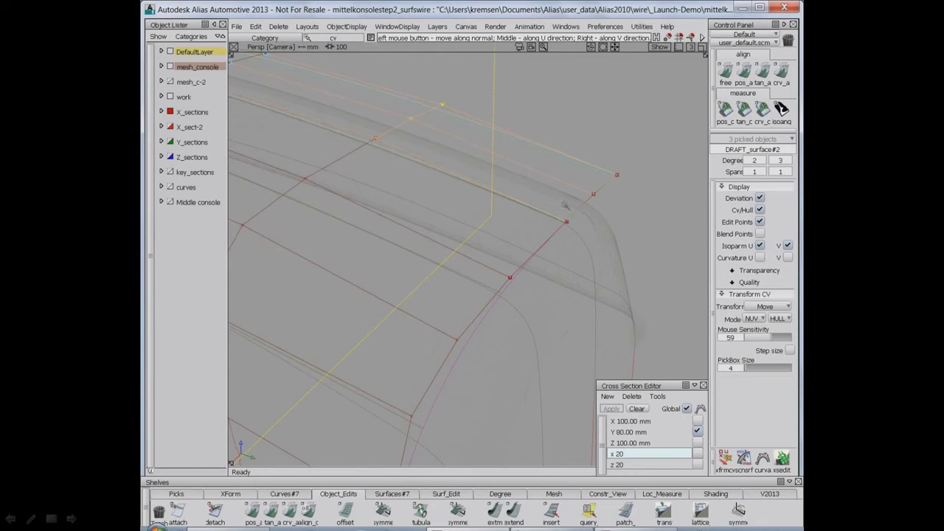
click(578, 211)
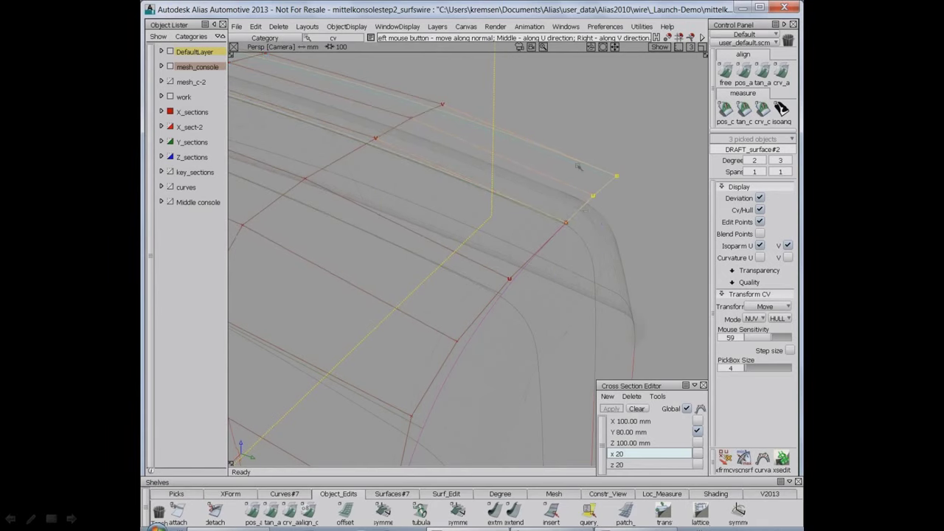
alt+shift+drag(587, 215, 607, 182)
alt+shift+middle_drag(607, 182, 629, 162)
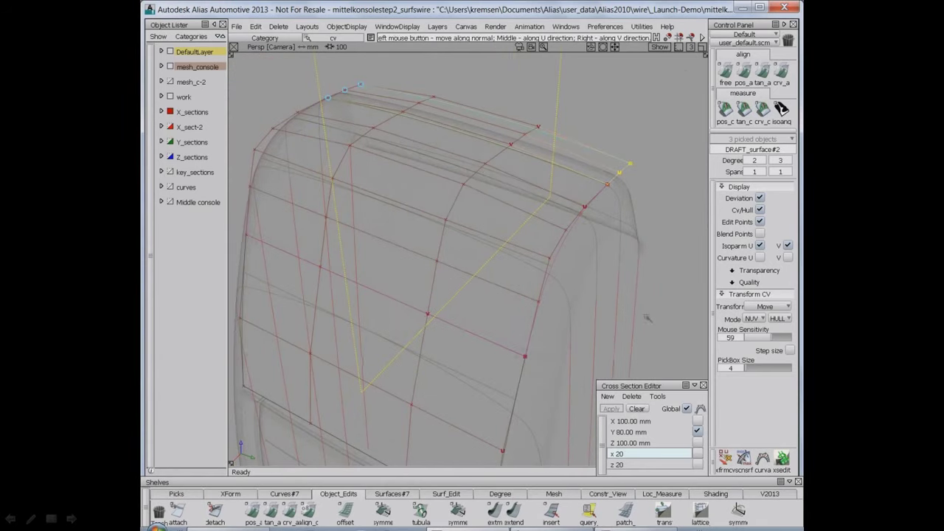
Step: Switch the comparison to the z 20 section set, showing the Z_sections layer and hiding X_sections
click(626, 465)
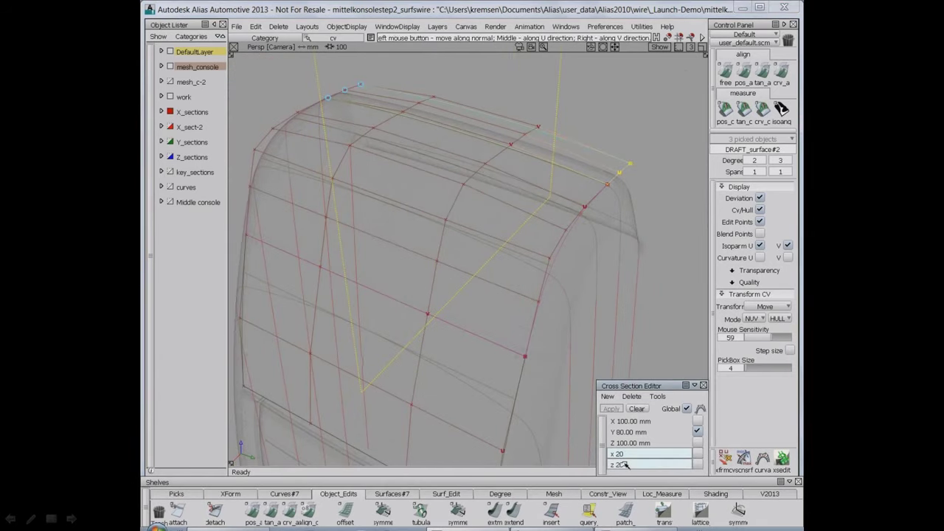
click(171, 157)
click(171, 111)
alt+shift+middle_drag(494, 369, 501, 297)
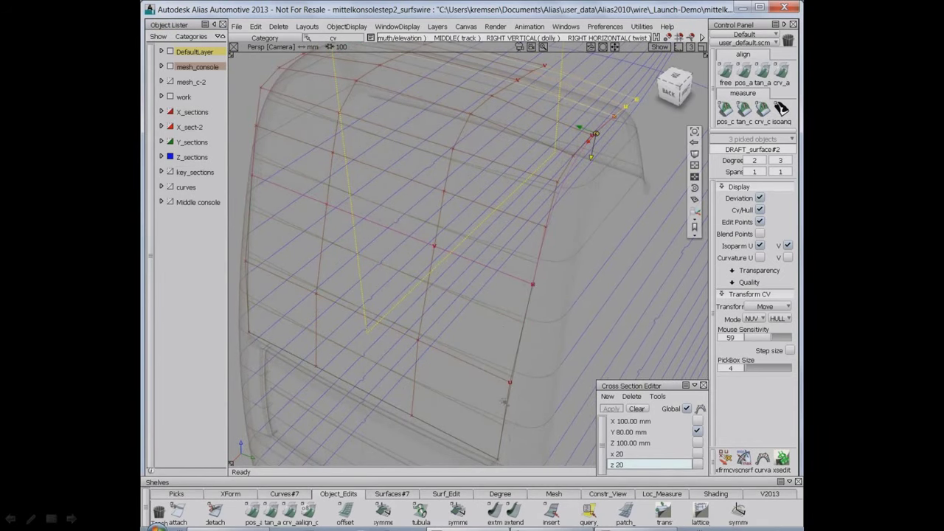
Step: Move the back surface's outer side CV hull and its neighbouring inner hull along their normals to fit the Z sections
alt+shift+click(511, 384)
alt+shift+drag(511, 384, 519, 374)
alt+shift+right_drag(519, 375, 512, 379)
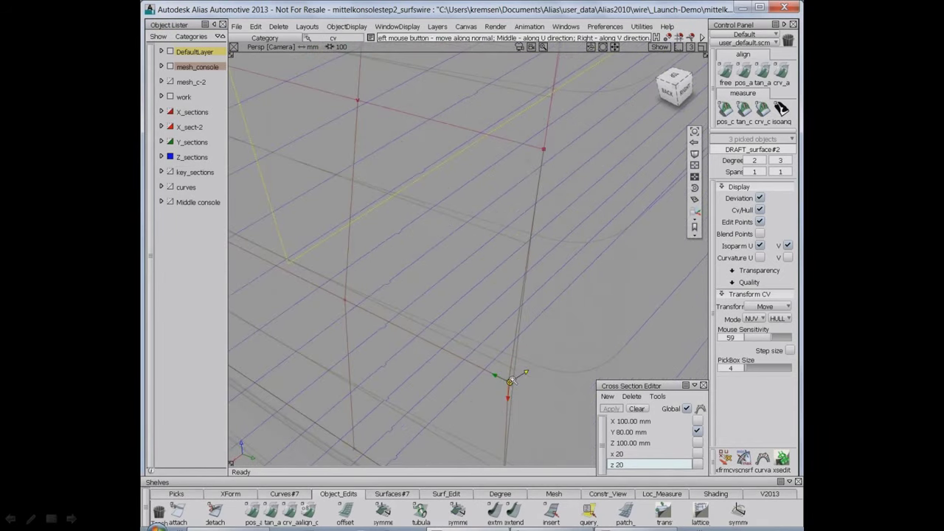
click(515, 349)
drag(514, 349, 573, 329)
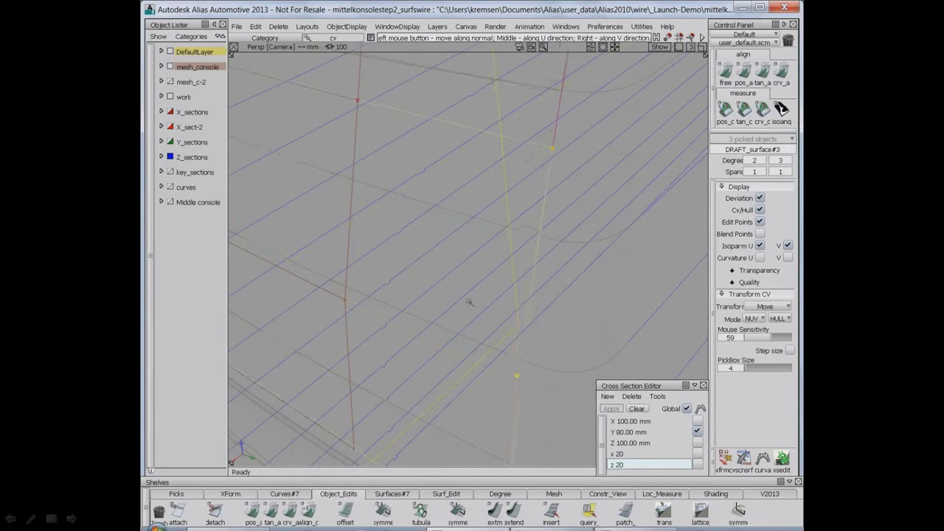
drag(349, 249, 420, 271)
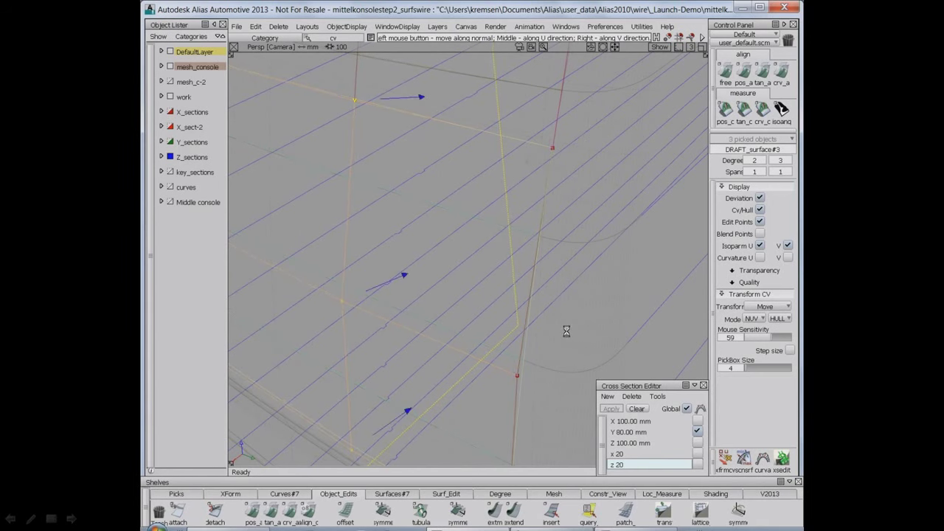
alt+shift+middle_drag(515, 149, 497, 242)
alt+shift+drag(497, 241, 560, 260)
click(560, 261)
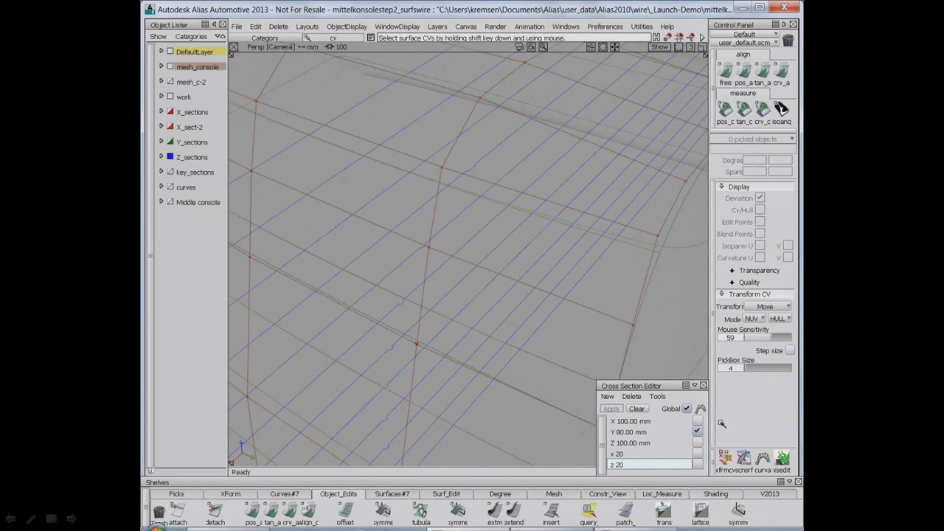
Step: Close the Cross Section Editor and hide the Z_sections layer to leave only the aligned surfaces over the mesh
click(703, 386)
alt+shift+right_drag(687, 373, 504, 304)
click(171, 157)
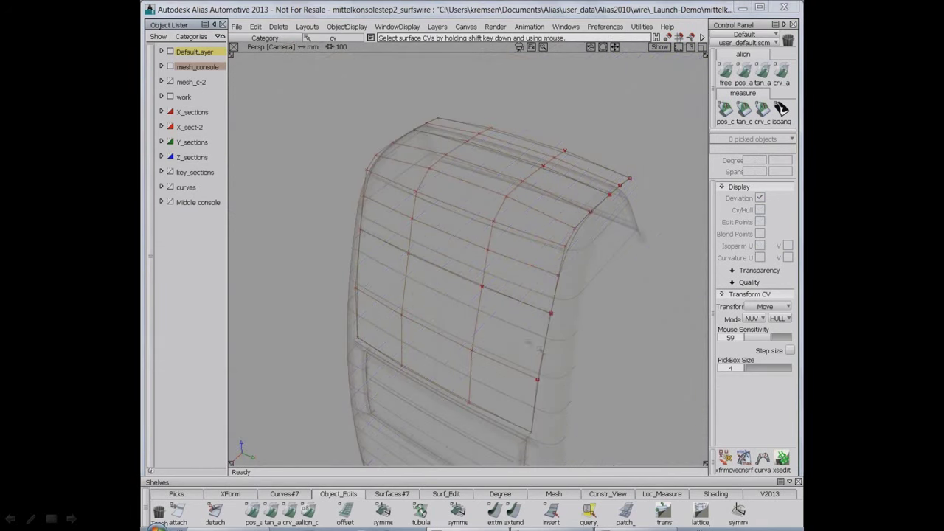
click(525, 339)
alt+shift+drag(562, 316, 555, 326)
Step: Shade the surfaces with vertical zebra stripes at 0.700 transparency and close the Diagnostic Shade controls
key(ctrl+d)
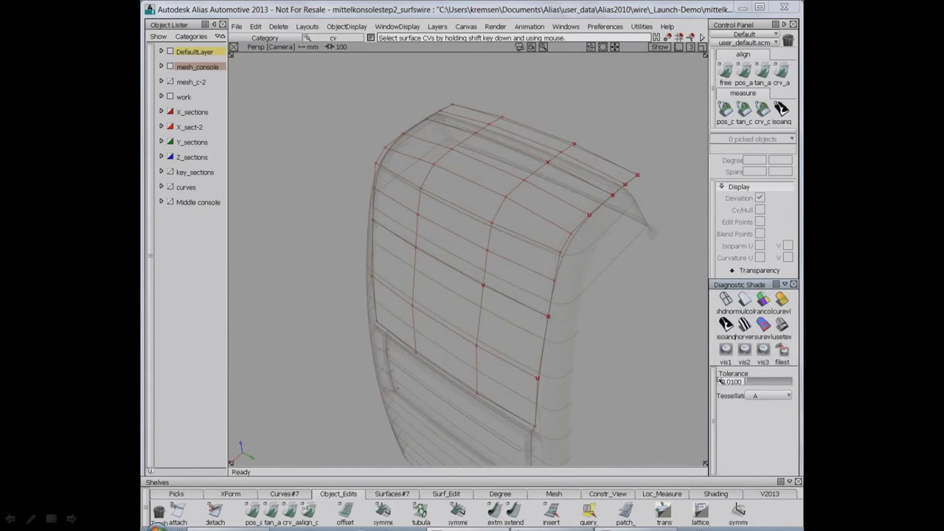
click(745, 328)
alt+shift+drag(603, 360, 641, 369)
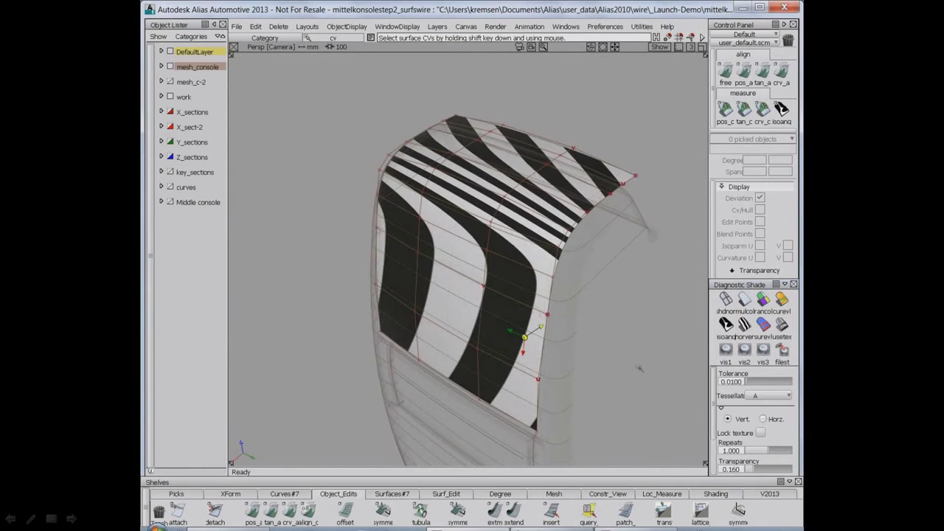
click(771, 469)
drag(773, 469, 782, 470)
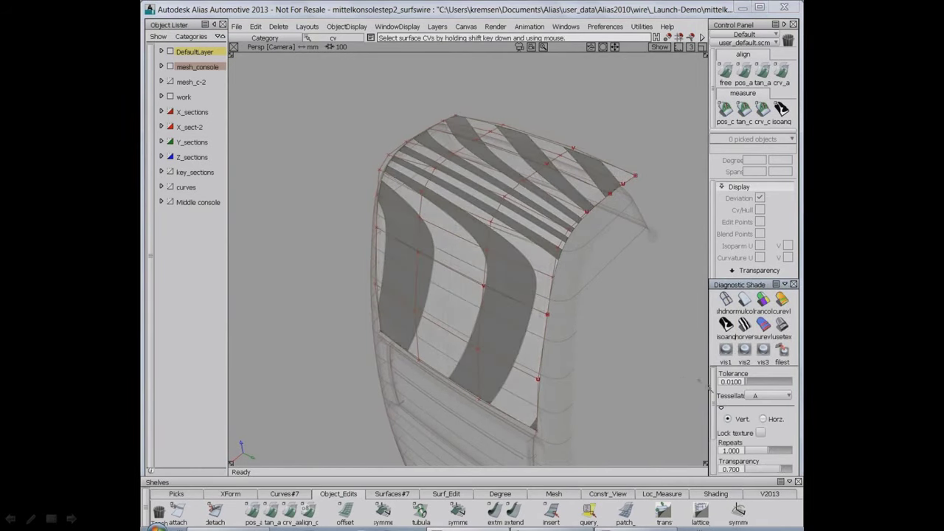
click(793, 284)
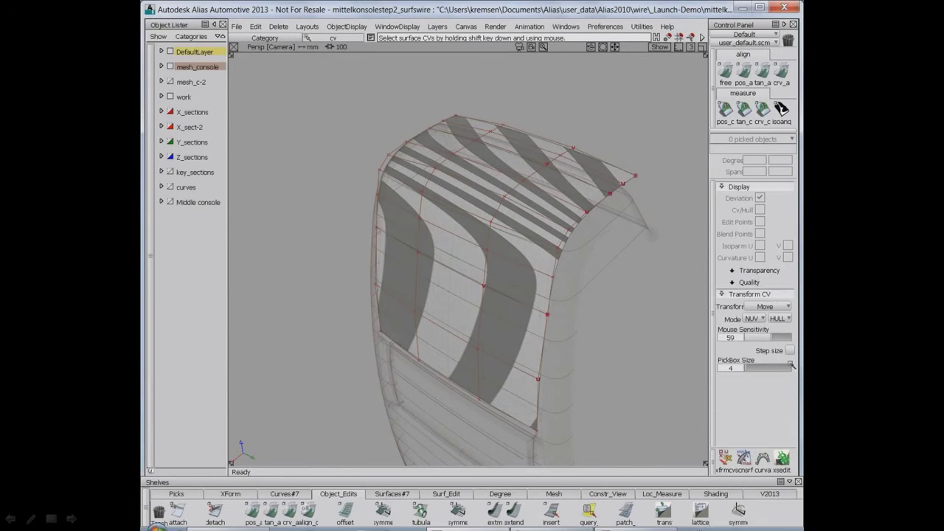
Step: Open the control settings of the Y cross section group and set its step to 50 mm
click(783, 465)
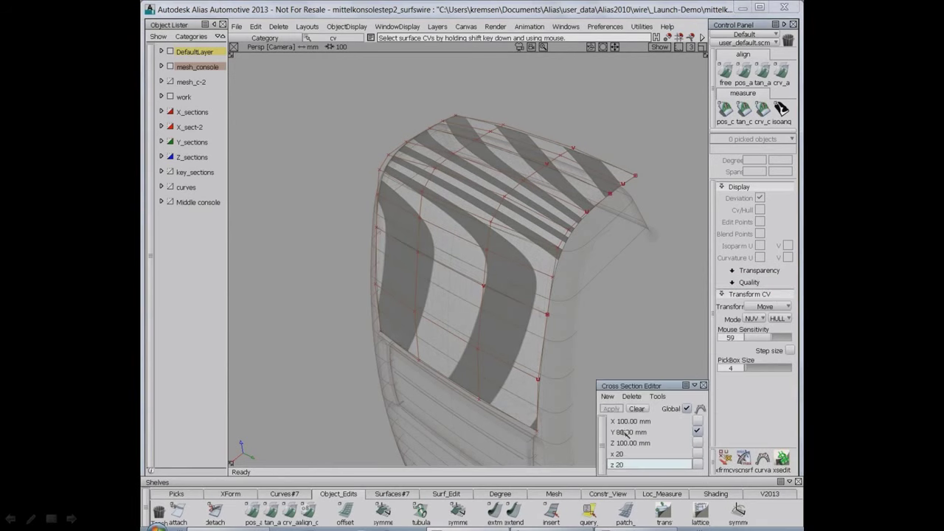
click(625, 433)
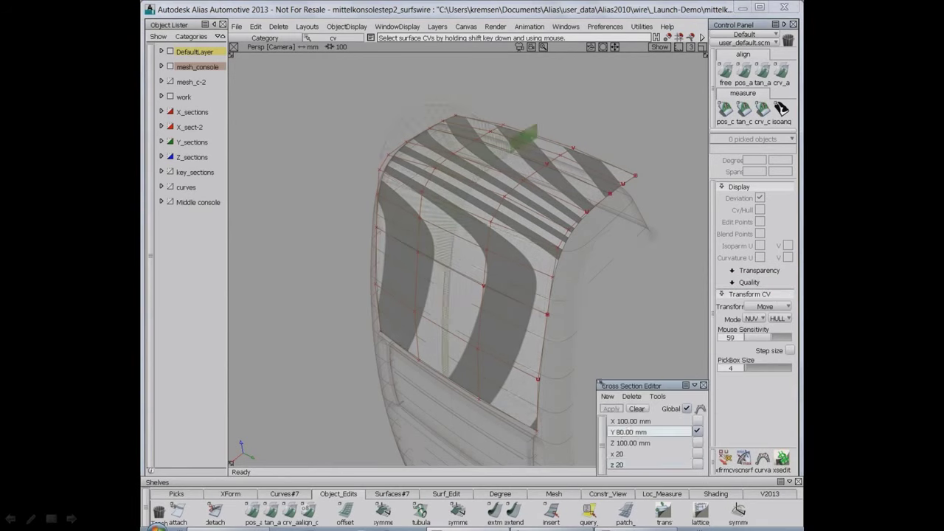
double_click(627, 433)
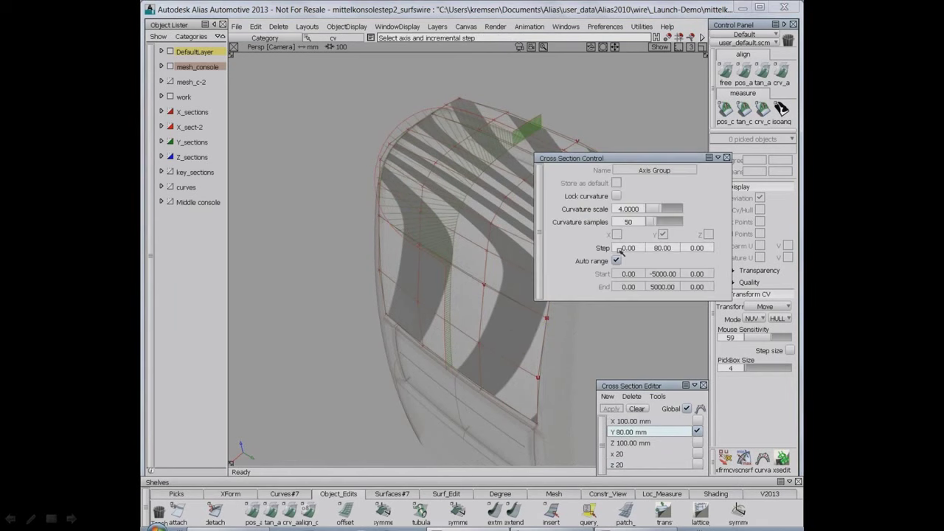
click(663, 248)
text(50)
key(Return)
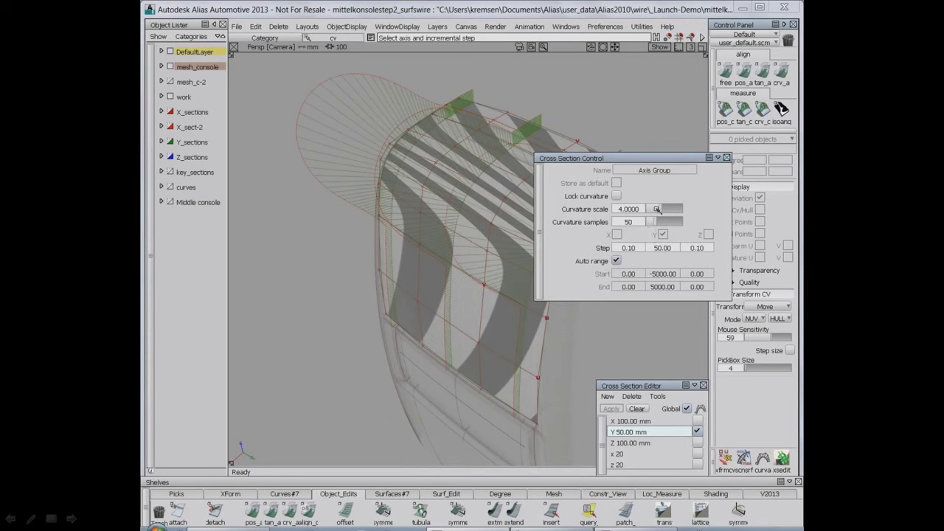
Step: Set the curvature scale of the Y cross sections to 4.5 and close the section settings
click(631, 209)
text(3)
key(Return)
click(636, 211)
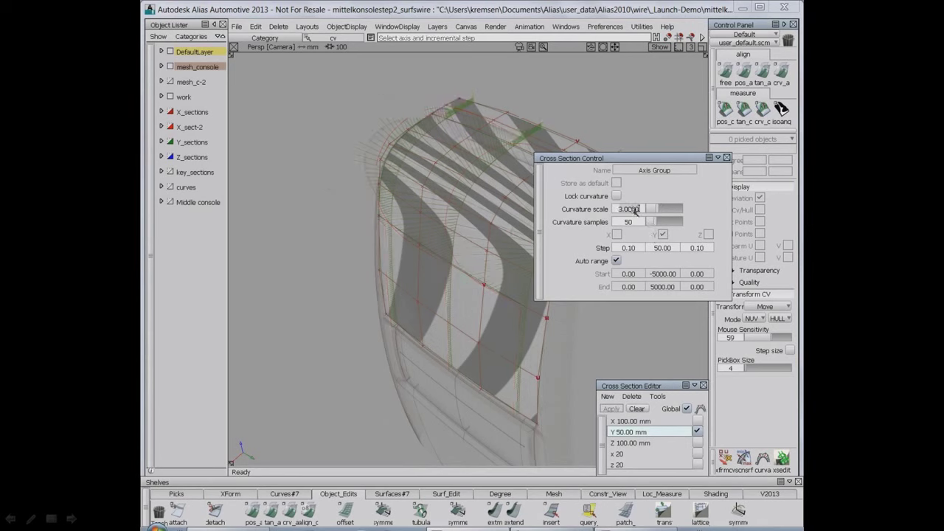
text(4.5)
key(Return)
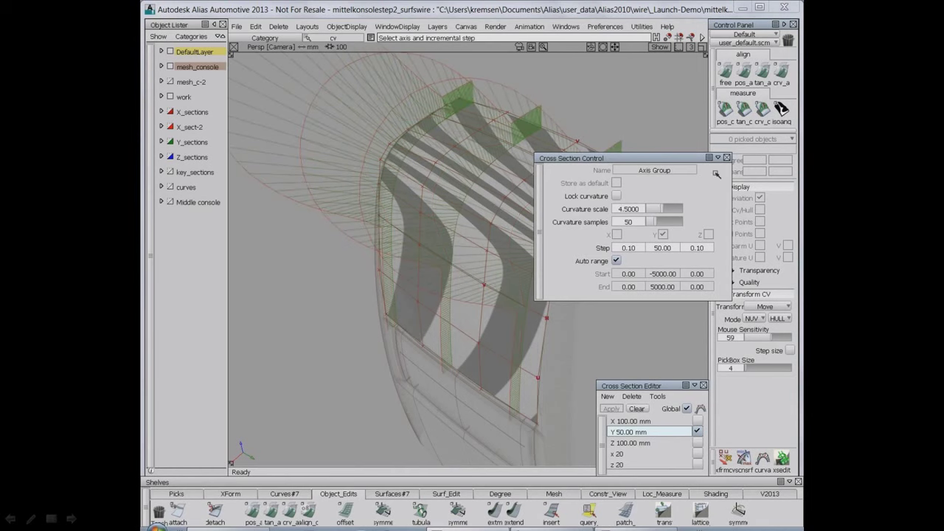
click(727, 158)
Step: Edit the blend surface's G2 alignment to the back surface and raise its starting tangent scale to about 2.55
alt+shift+drag(626, 259, 555, 286)
click(530, 296)
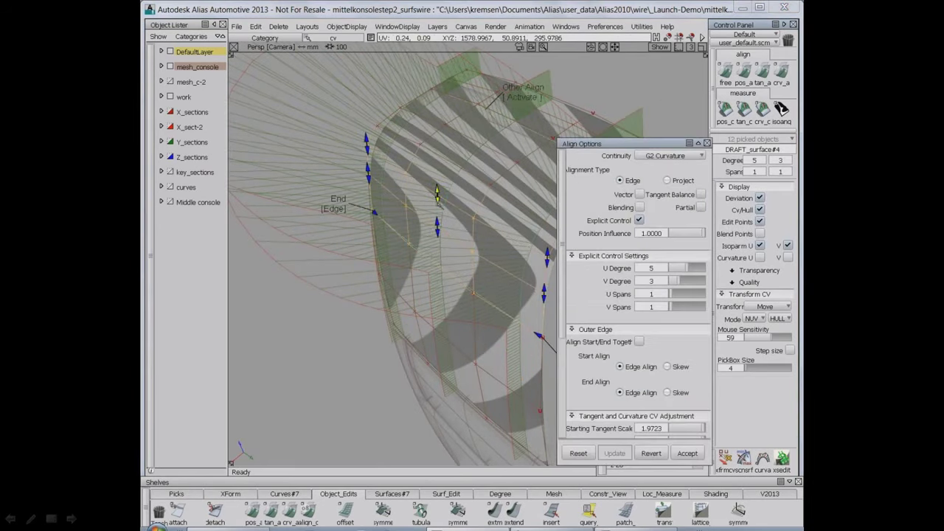
alt+shift+right_drag(439, 196, 413, 207)
click(463, 245)
drag(461, 242, 462, 260)
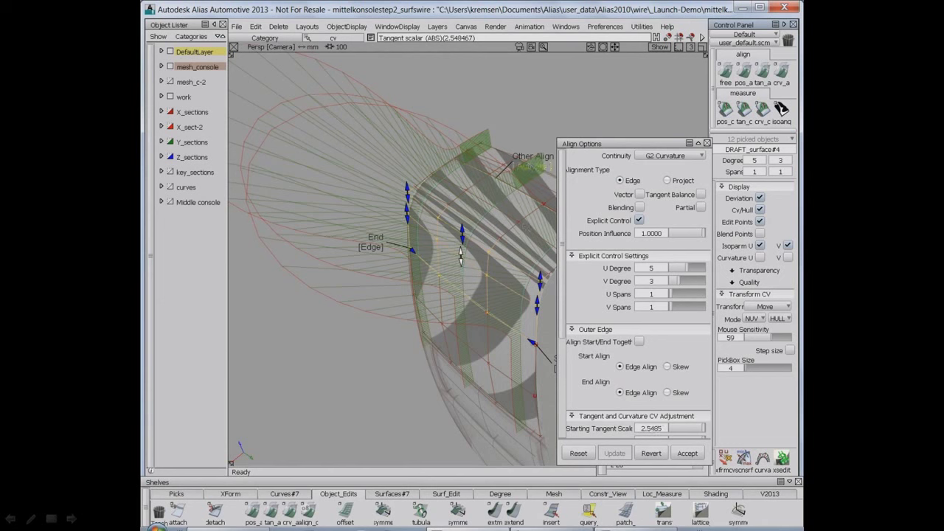
Step: Activate the blend's alignment to the top surface, adjust its tangent scale, undo the change and end the alignment edit
click(533, 167)
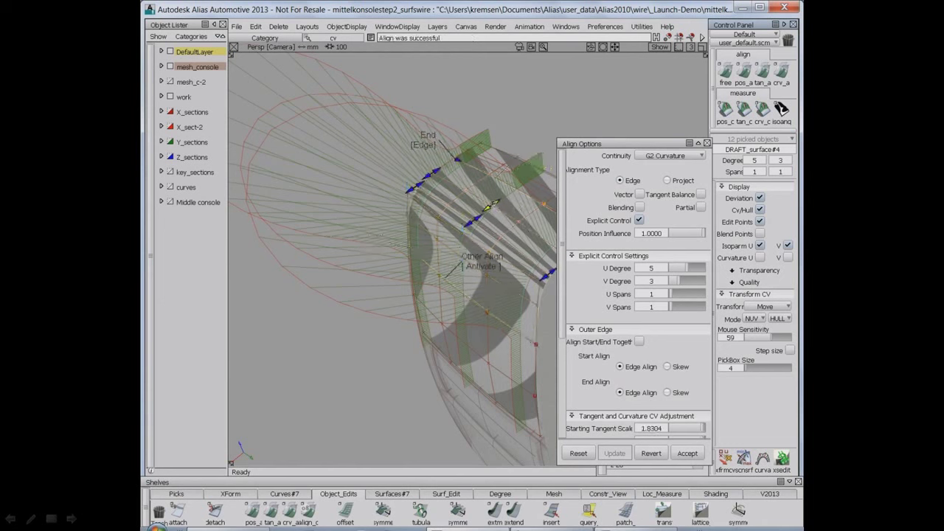
mouse_move(479, 219)
mouse_down()
mouse_move(492, 205)
mouse_move(443, 264)
mouse_move(483, 209)
mouse_up()
key(ctrl+z)
drag(444, 265, 444, 264)
ctrl+shift+drag(494, 310, 492, 289)
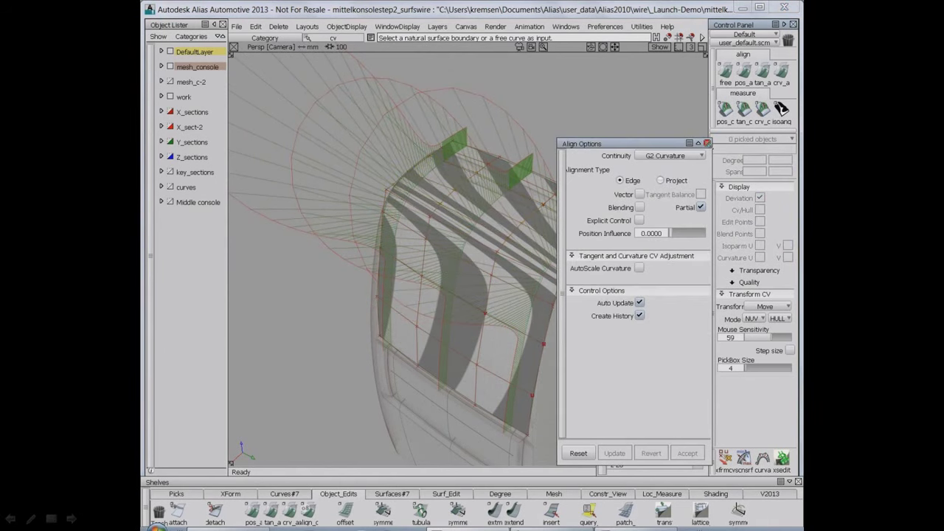
Step: Close the Align options, clear the displayed cross sections and close the Cross Section Editor
click(706, 143)
click(640, 410)
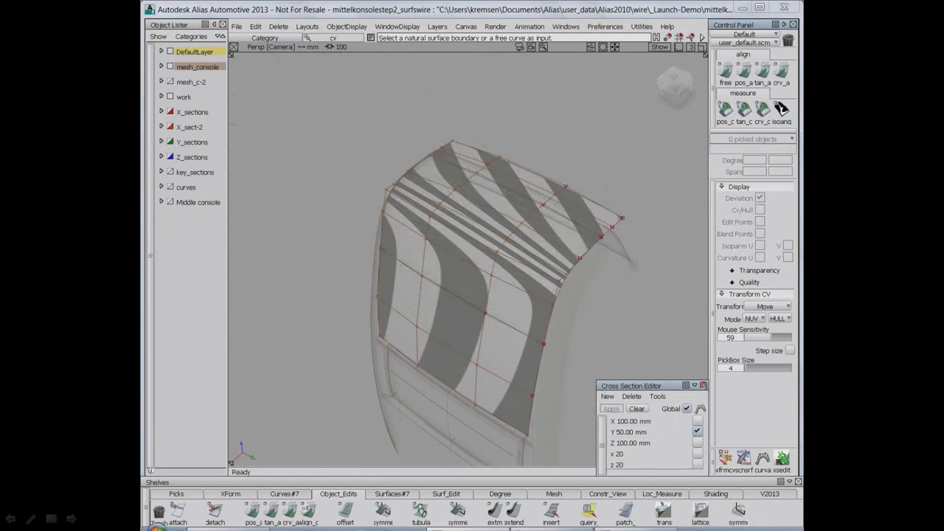
click(704, 385)
alt+shift+drag(601, 376, 575, 304)
Step: Extend the top and back surfaces' edges bordering the blend together by about -4 mm
ctrl+shift+middle_drag(589, 277, 591, 356)
ctrl+shift+drag(590, 356, 578, 390)
click(569, 210)
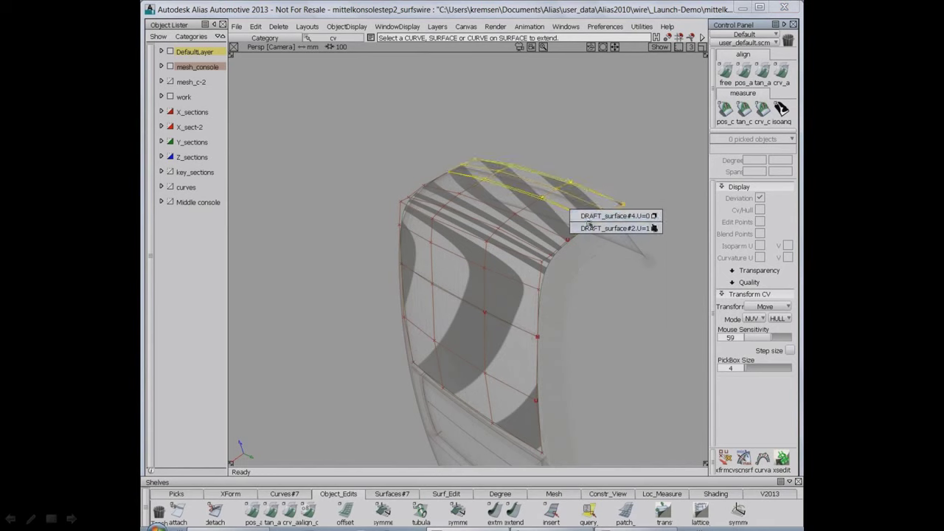
click(605, 215)
shift+click(517, 329)
click(550, 337)
drag(579, 358, 583, 346)
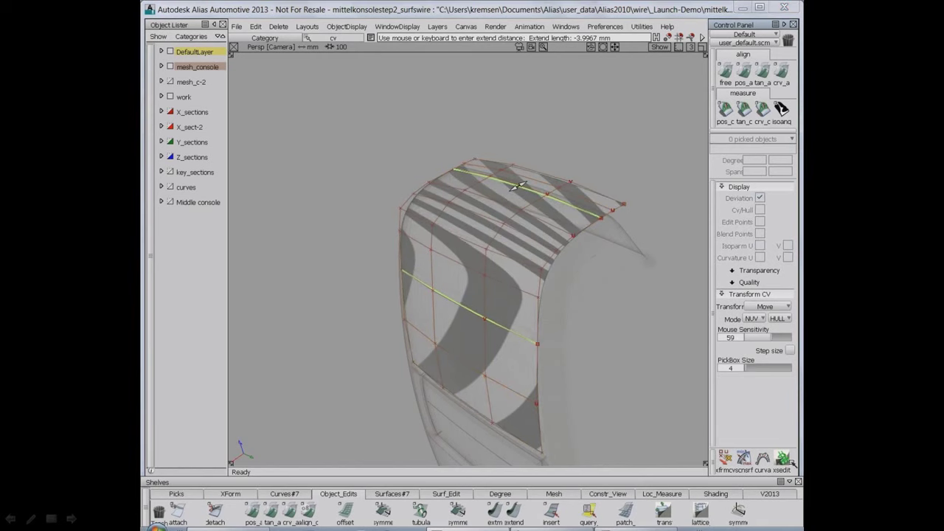
Step: Display the Y 50.00 mm cross sections and continue adjusting the extend distance of the two edges
click(782, 459)
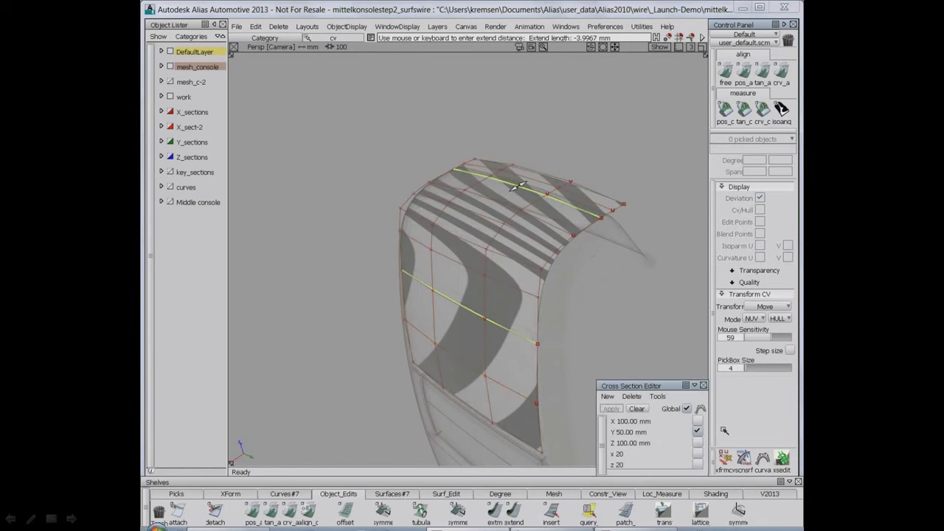
click(640, 433)
drag(557, 349, 617, 324)
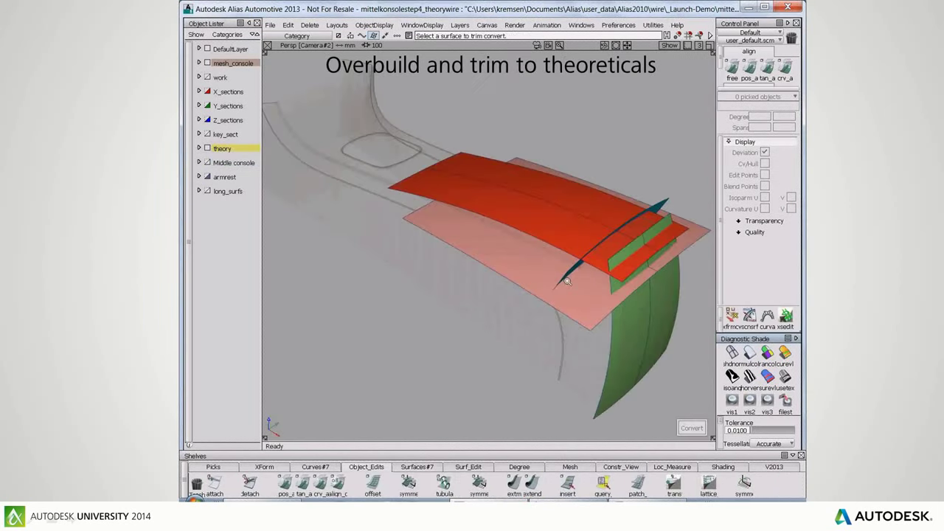
Step: Turn off the diagnostic shading of the overbuilt theoretical surfaces
alt+shift+drag(567, 281, 477, 344)
alt+shift+right_drag(466, 361, 492, 329)
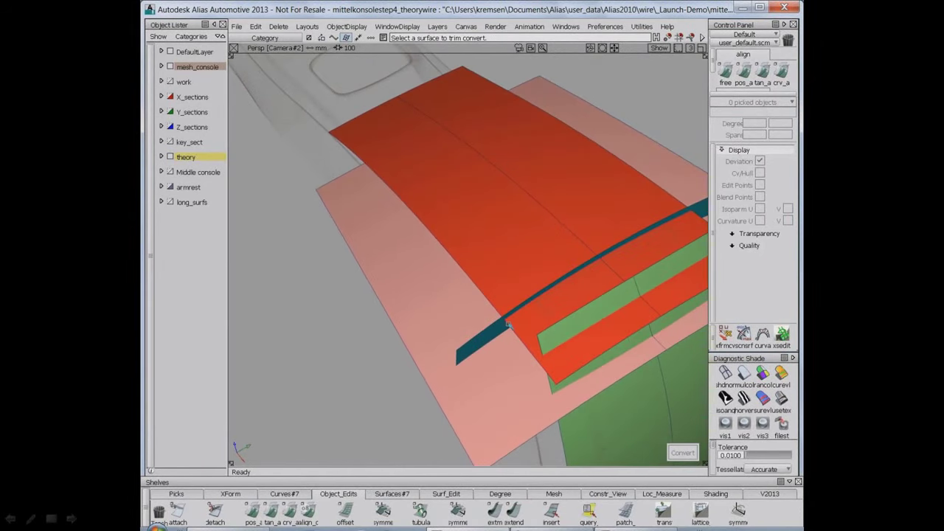
mouse_move(509, 324)
alt+shift+mouse_down()
mouse_move(550, 326)
mouse_move(559, 312)
mouse_move(541, 344)
alt+shift+mouse_up()
click(727, 375)
Step: Select the overbuilt theoretical surfaces and intersect them with one another
click(543, 344)
ctrl+shift+middle_drag(561, 344, 565, 433)
ctrl+shift+right_drag(564, 433, 564, 433)
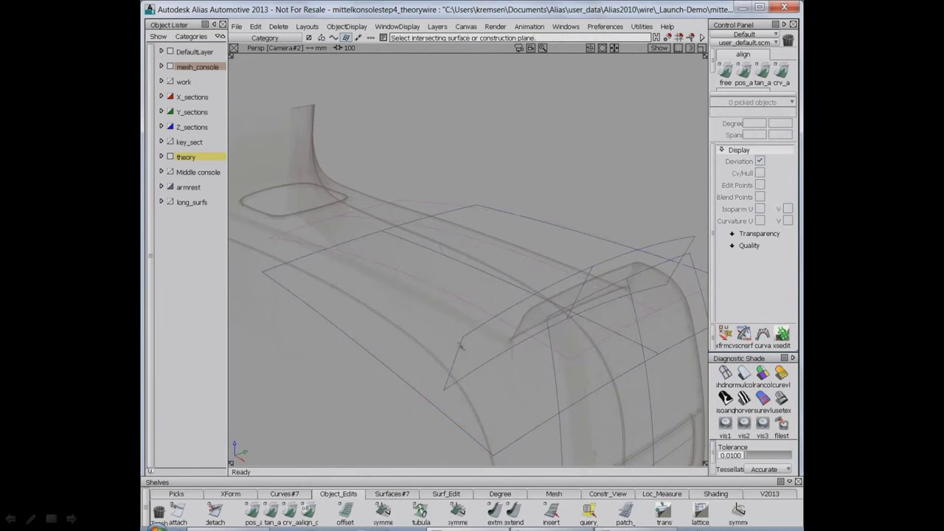
click(567, 354)
ctrl+shift+right_drag(520, 317, 522, 292)
drag(552, 342, 523, 363)
alt+shift+right_drag(523, 362, 527, 326)
alt+shift+drag(527, 325, 529, 293)
click(530, 396)
Step: Extend the side edge of the main top surface by about -5.4 mm and adjust the end edge of the narrow crossing surface
ctrl+shift+right_drag(550, 396, 550, 501)
click(396, 209)
ctrl+alt+click(580, 370)
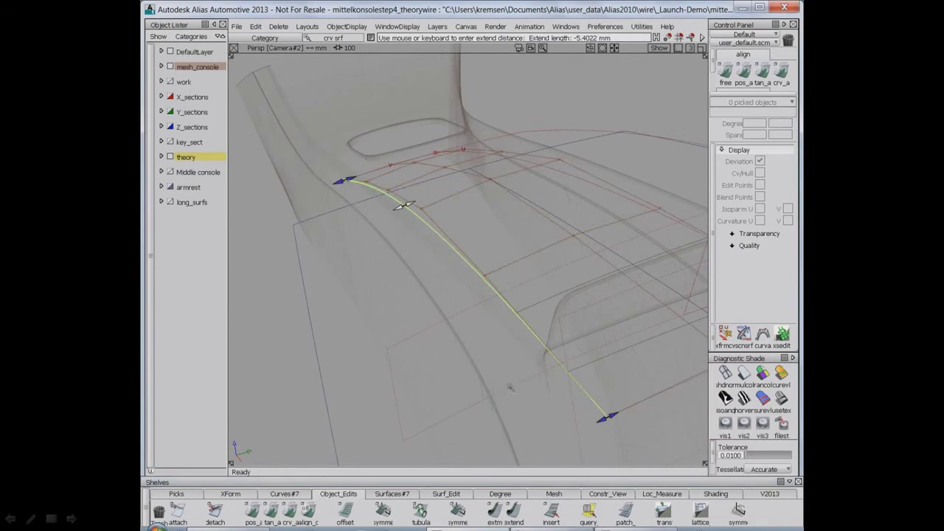
click(390, 375)
click(396, 398)
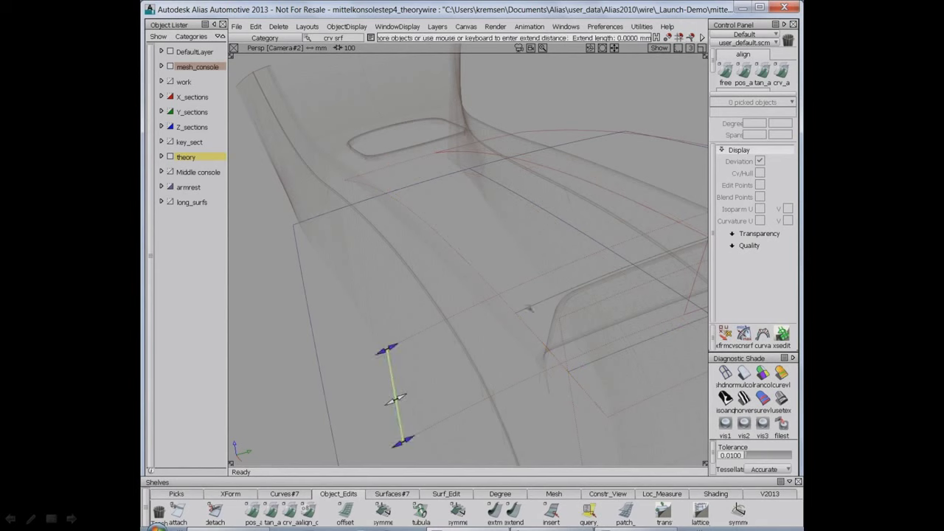
ctrl+alt+drag(529, 308, 473, 333)
click(475, 370)
Step: Intersect the small rear top surface with its neighbours and trim-convert it to their intersections
alt+shift+right_drag(541, 290, 533, 349)
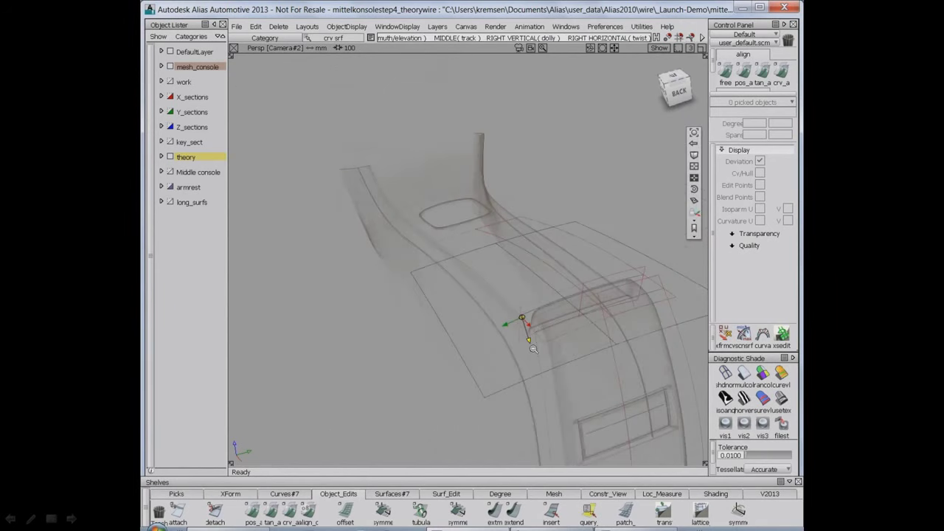
alt+shift+drag(534, 349, 557, 319)
ctrl+shift+middle_drag(555, 317, 567, 383)
ctrl+shift+drag(565, 375, 549, 403)
click(571, 346)
ctrl+shift+drag(532, 371, 448, 368)
click(448, 369)
Step: Intersect the main top surface with the narrow sloped surface that crosses it
ctrl+shift+middle_drag(522, 347, 526, 436)
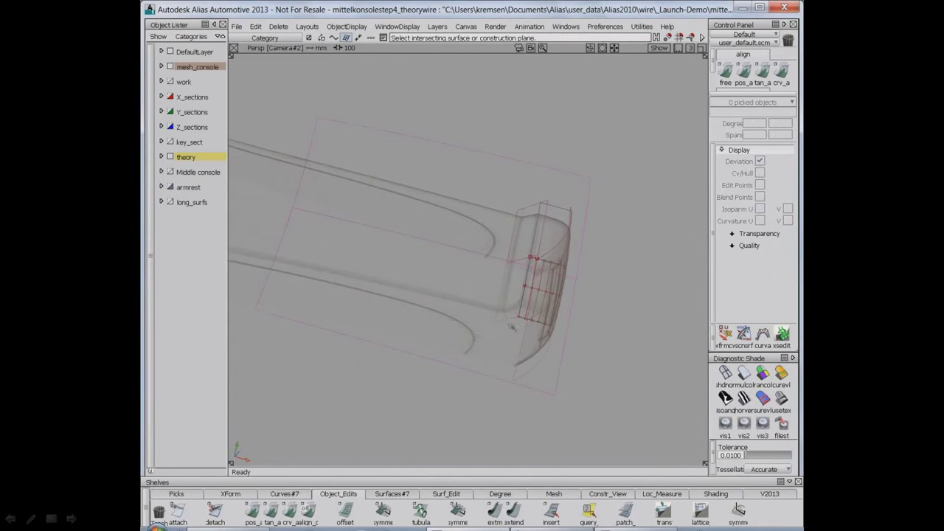
alt+shift+drag(514, 322, 602, 325)
ctrl+shift+middle_drag(500, 342, 501, 367)
ctrl+shift+drag(500, 341, 503, 448)
click(500, 382)
drag(503, 323, 492, 372)
Step: Trim-convert the main top surface to its intersection and accept the result
ctrl+shift+drag(612, 362, 618, 317)
ctrl+shift+middle_drag(618, 318, 619, 372)
click(411, 264)
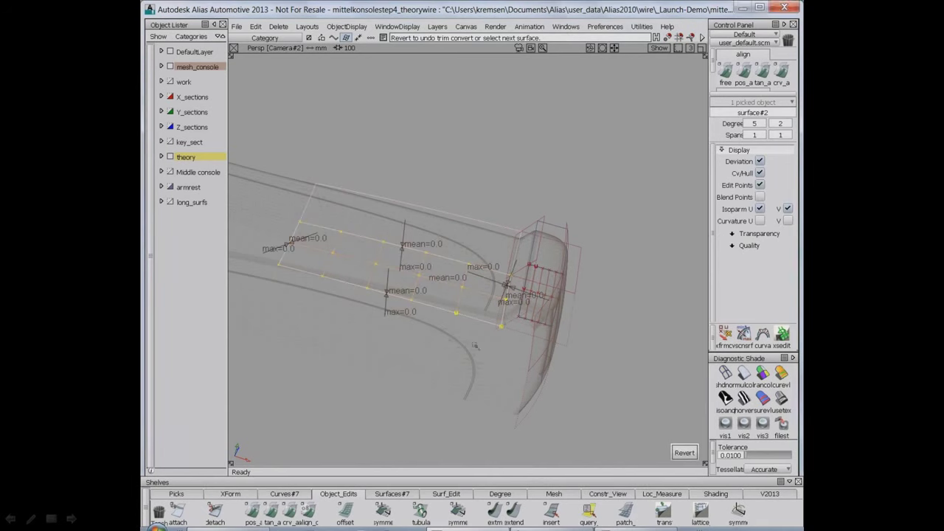
key(space)
Step: Trim-convert the curved back surface and shade the surfaces in random colours
alt+shift+drag(600, 380, 543, 371)
alt+shift+right_drag(554, 371, 628, 308)
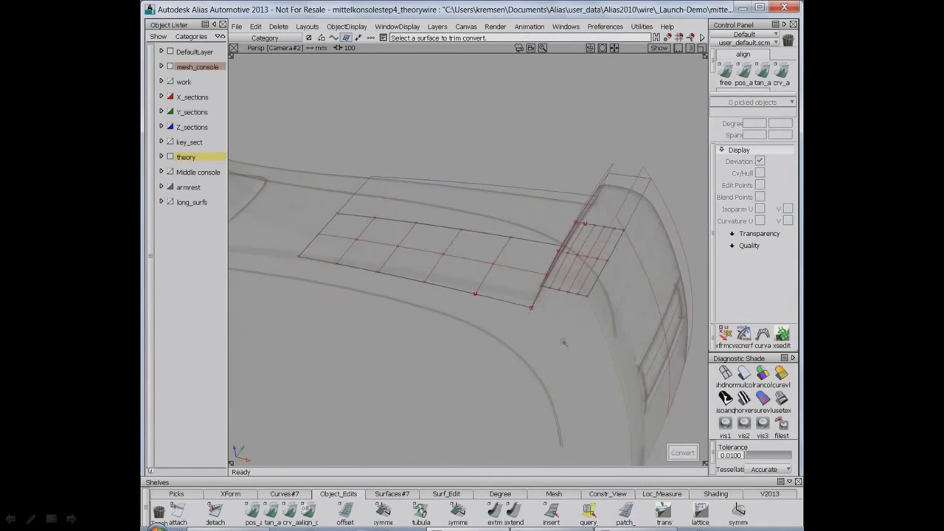
click(627, 307)
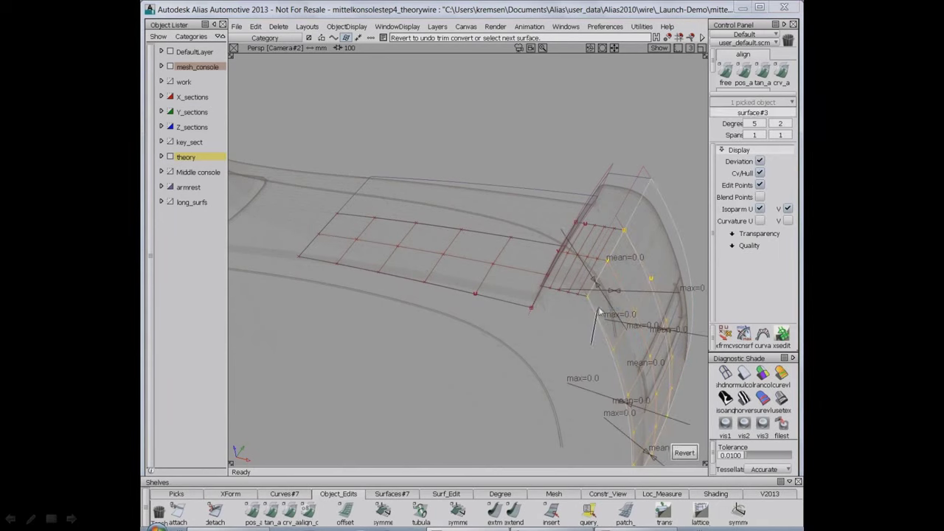
alt+shift+drag(599, 311, 509, 337)
click(763, 373)
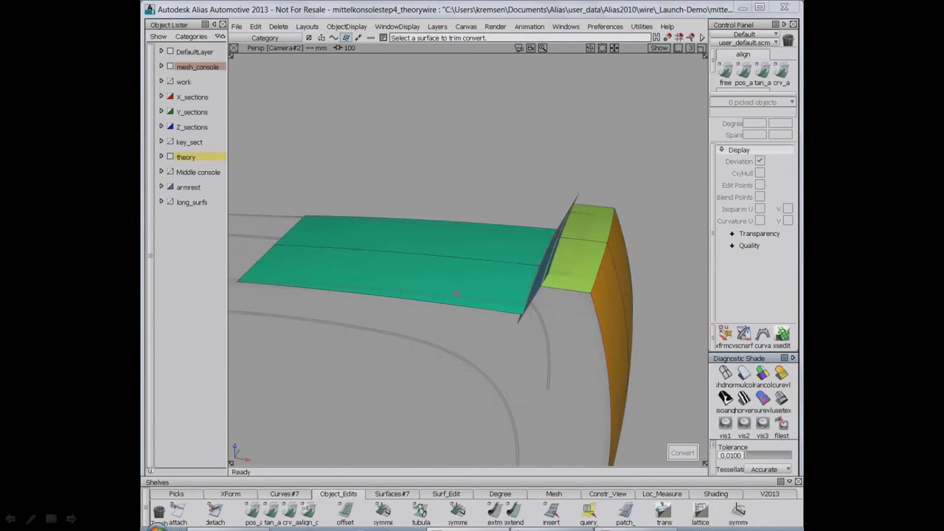
Step: Trim-convert the narrow sloped surface between the main top surface and the small rear top surface
alt+shift+drag(449, 276, 511, 299)
click(514, 279)
alt+shift+drag(594, 321, 557, 303)
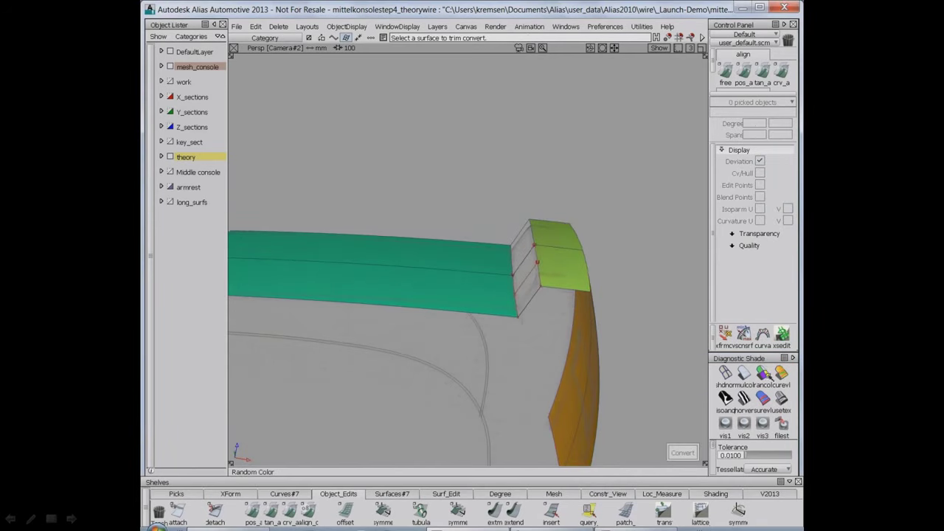
Step: Shade the trim-converted theoretical surfaces in random colours and inspect how they meet
click(766, 375)
alt+shift+drag(622, 335, 583, 349)
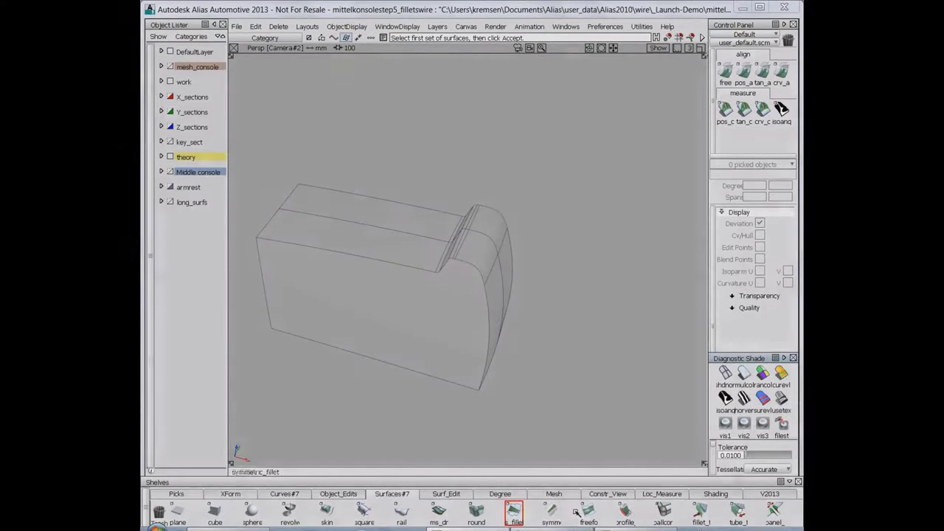
Step: Create a G2 Curvature surface fillet with center radius 1.0 between the console's upper and back surfaces and its side surface
double_click(532, 484)
alt+shift+drag(423, 255, 466, 327)
drag(426, 242, 493, 248)
alt+shift+drag(447, 333, 429, 272)
key(space)
click(413, 325)
key(space)
key(space)
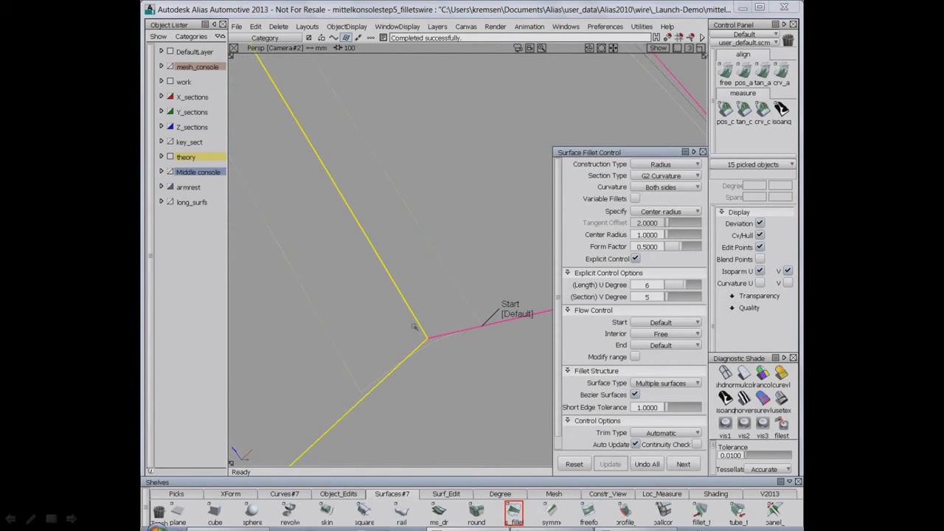
alt+shift+drag(481, 397, 451, 336)
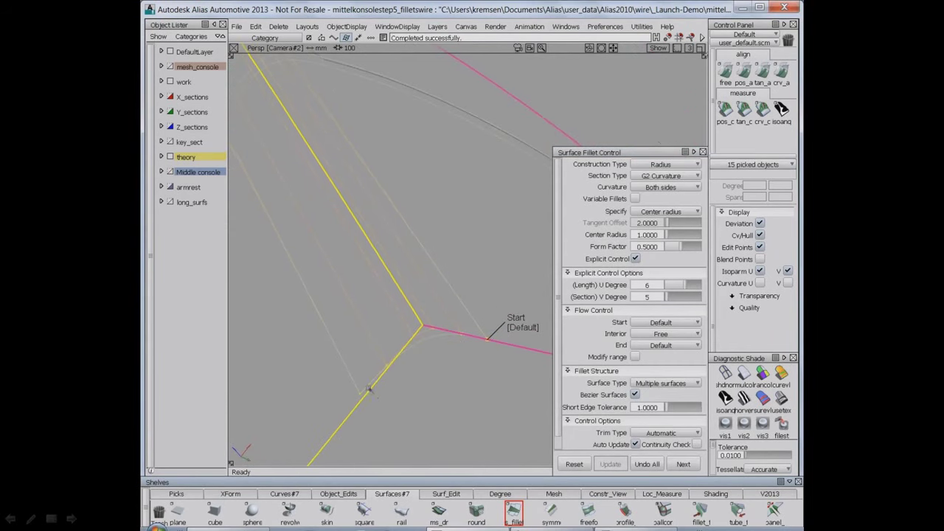
Step: Set the fillet's start and end flow control to Edge align
click(661, 322)
click(673, 358)
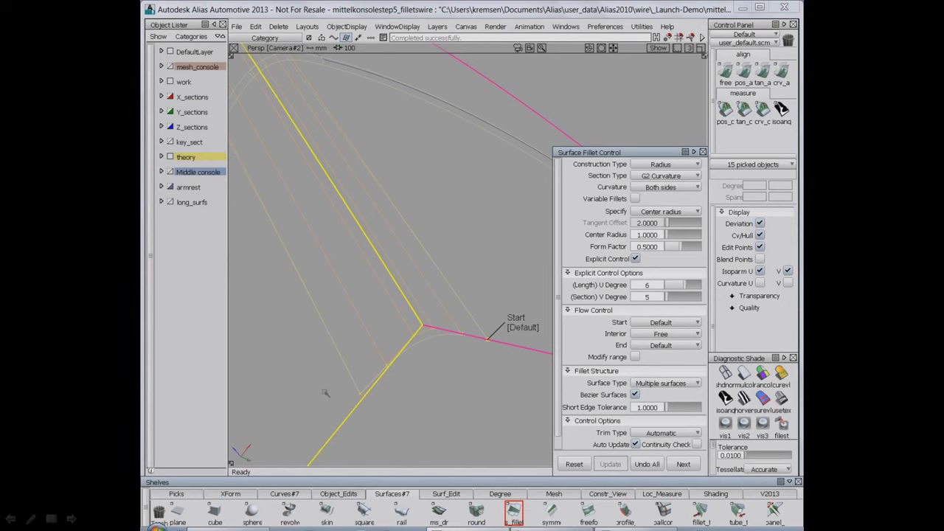
key(Escape)
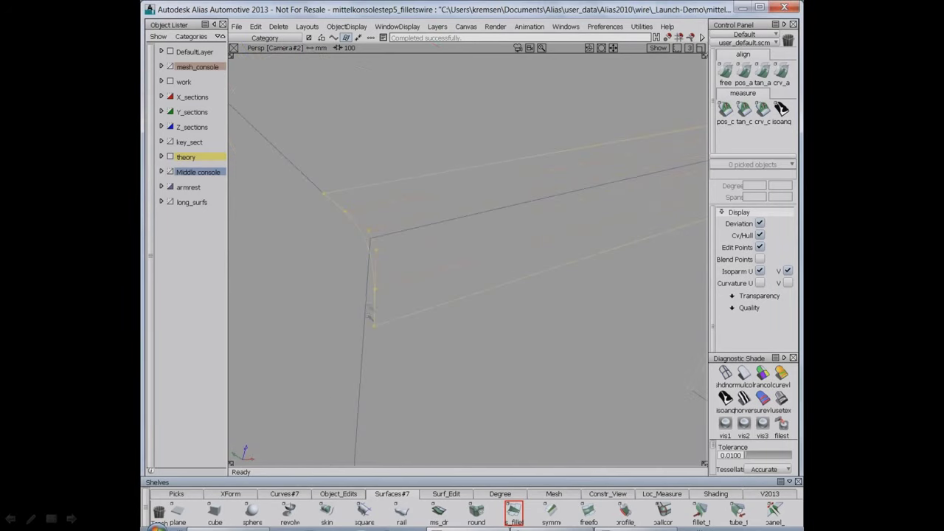
click(372, 310)
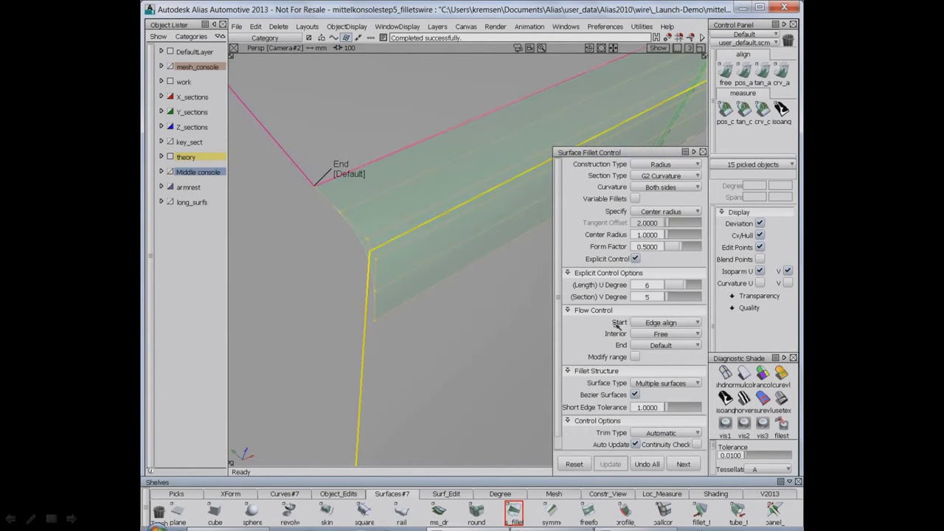
click(668, 346)
click(666, 382)
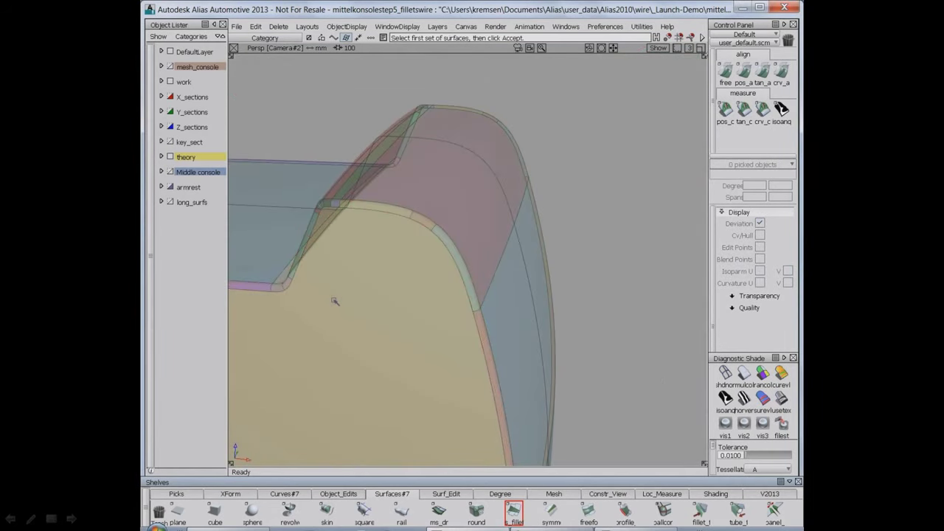
alt+shift+drag(357, 257, 401, 280)
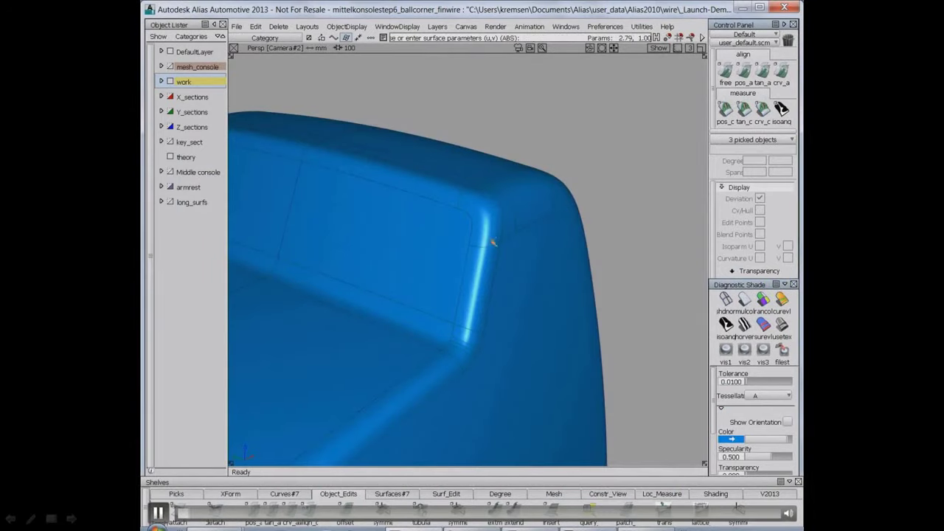
Step: Shade the console with vertical zebra stripes and examine the highlight flow through the ball corner
mouse_move(498, 241)
alt+shift+mouse_down()
mouse_move(482, 277)
mouse_move(535, 274)
mouse_move(561, 342)
mouse_move(547, 305)
mouse_move(532, 327)
alt+shift+mouse_up()
click(744, 336)
click(639, 318)
ctrl+shift+right_drag(527, 327, 553, 303)
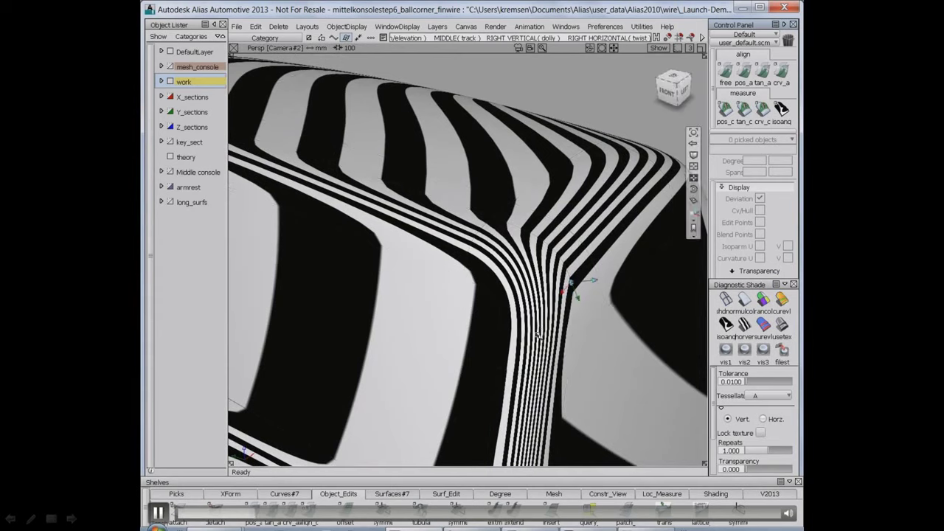
mouse_move(550, 318)
alt+shift+mouse_down()
mouse_move(552, 339)
mouse_move(532, 280)
mouse_move(538, 221)
alt+shift+mouse_up()
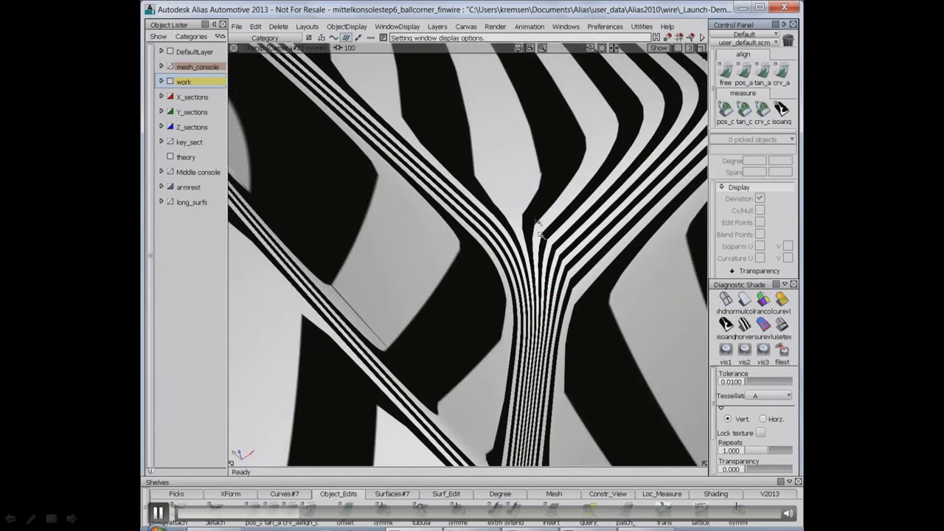
alt+shift+drag(572, 290, 574, 294)
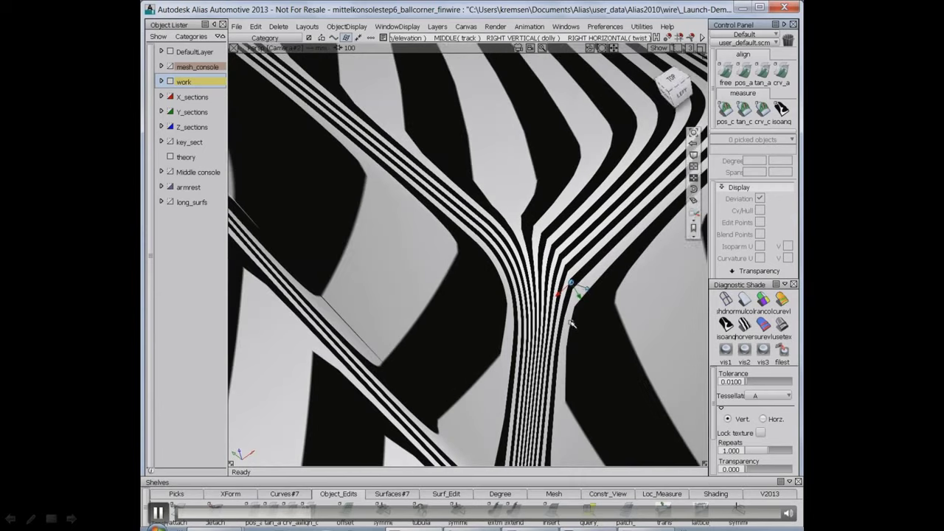
Step: Set the shading tessellation to Accurate with a tolerance of 0.0010 for the stripe check
click(754, 396)
click(757, 418)
text(0)
key(Return)
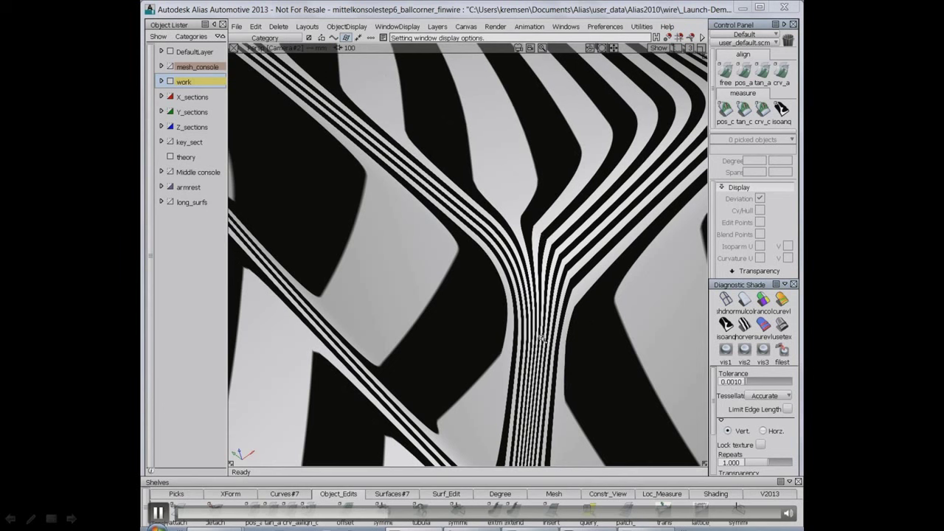
alt+shift+drag(543, 338, 578, 295)
alt+shift+right_drag(578, 295, 586, 362)
Step: Evaluate the ball corner with the user texture shader and turn diagnostic shading off
click(782, 327)
mouse_move(545, 308)
alt+shift+mouse_down()
mouse_move(559, 338)
mouse_move(450, 359)
mouse_move(572, 318)
mouse_move(559, 374)
mouse_move(489, 352)
mouse_move(498, 342)
alt+shift+mouse_up()
click(726, 299)
mouse_move(635, 297)
alt+shift+right_down()
mouse_move(582, 295)
mouse_move(572, 270)
alt+shift+right_up()
alt+shift+drag(572, 270, 315, 367)
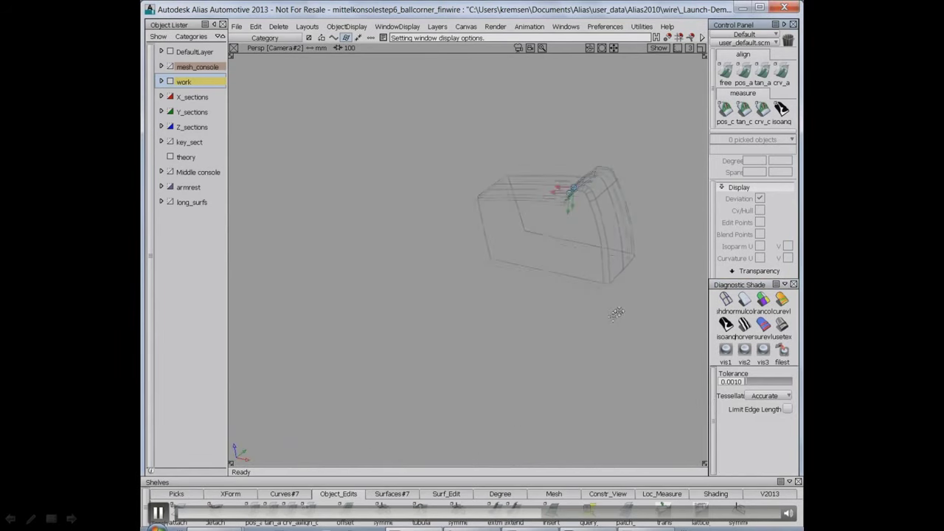
alt+shift+middle_drag(614, 317, 467, 402)
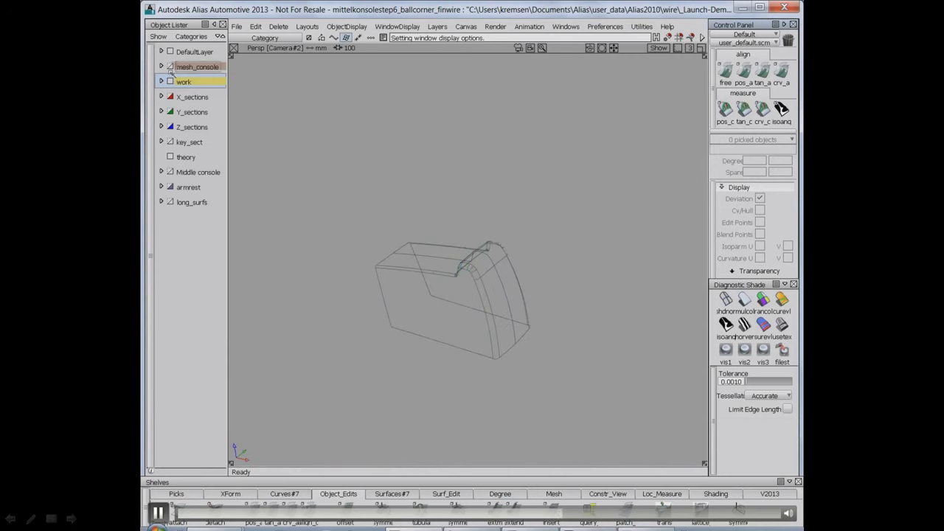
Step: Make DefaultLayer the active layer, hide the work layer and show the Middle console layer
click(195, 52)
click(170, 81)
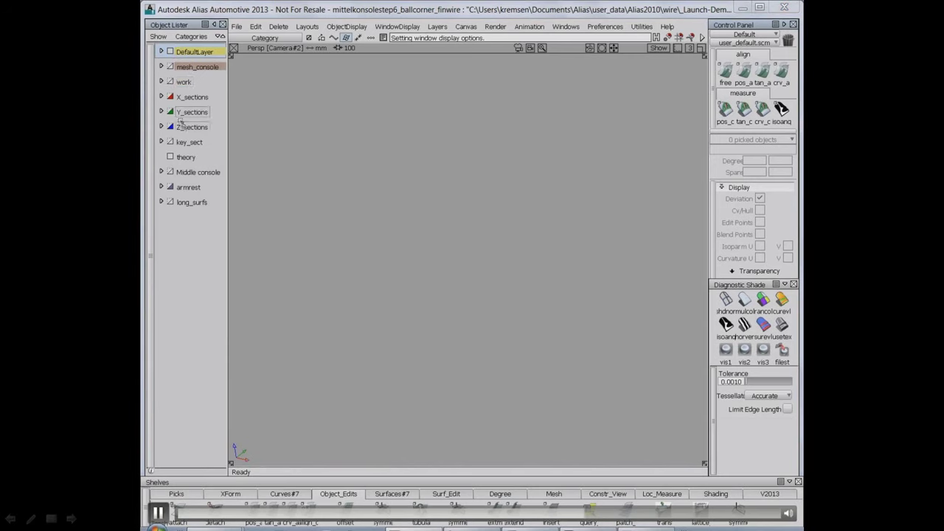
click(171, 172)
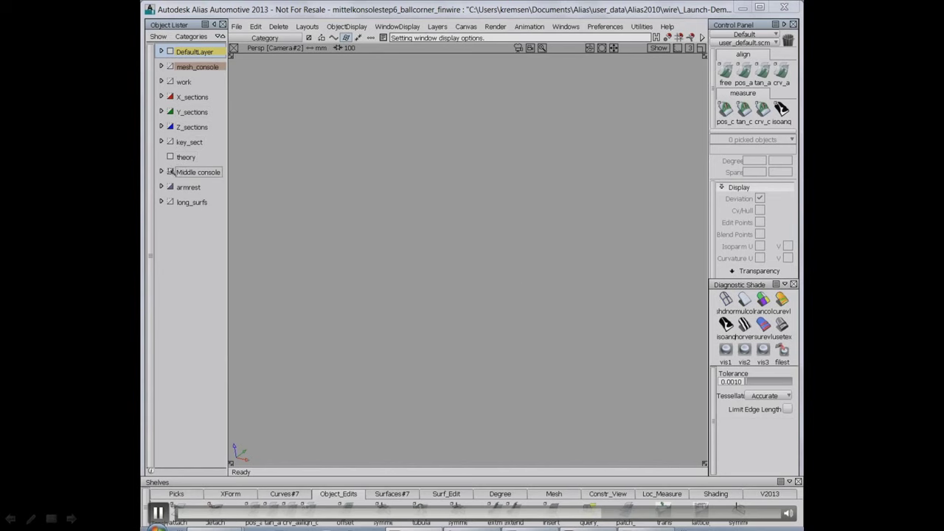
alt+shift+drag(493, 284, 373, 377)
Step: Turn on symmetry for the Middle console layer to display both halves of the console
right_click(182, 184)
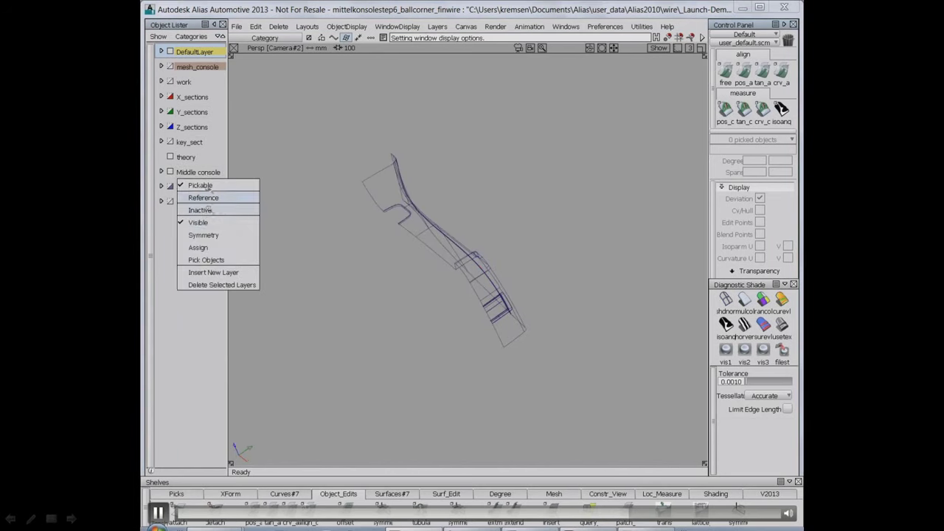
click(208, 234)
alt+shift+drag(417, 292, 529, 210)
ctrl+shift+right_drag(545, 241, 517, 278)
alt+shift+drag(509, 295, 535, 317)
alt+shift+right_drag(535, 317, 547, 328)
alt+shift+drag(547, 328, 566, 280)
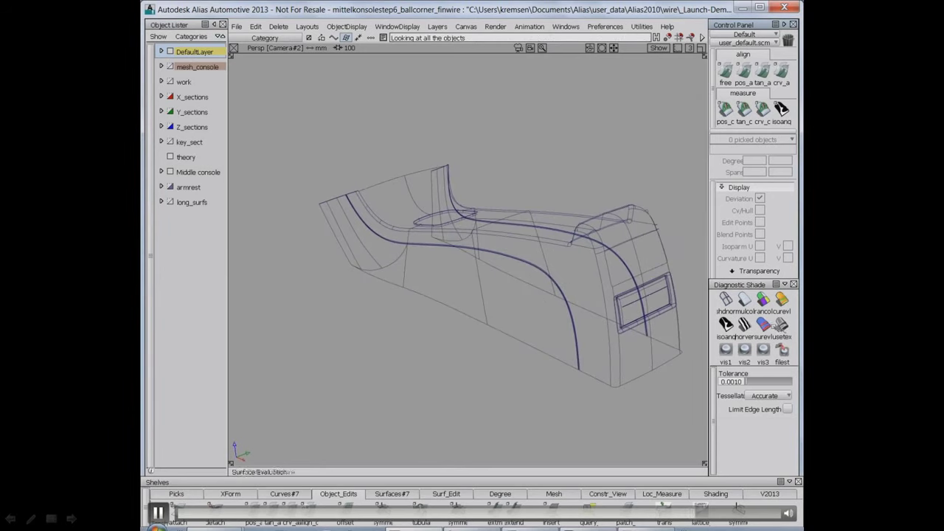
Step: Shade the complete mirrored console with Multi Color and view it from several angles
click(744, 298)
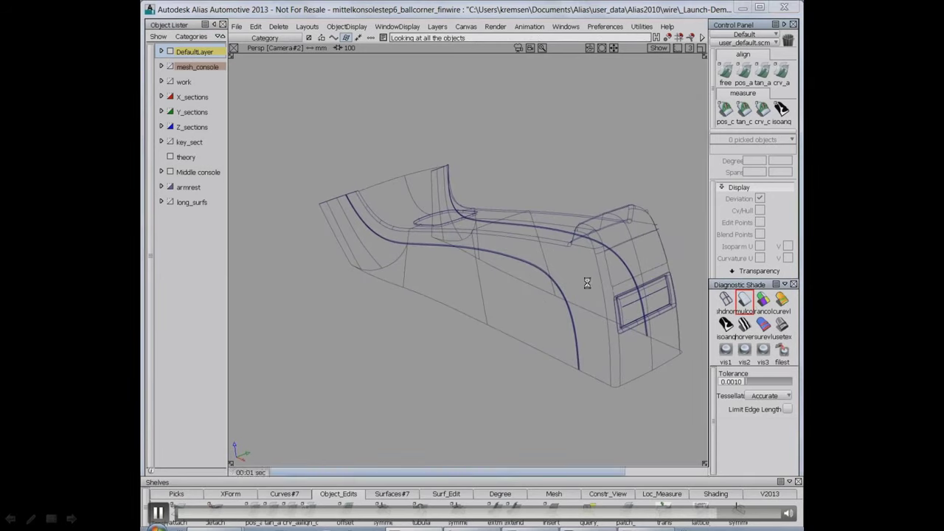
mouse_move(589, 284)
alt+shift+mouse_down()
mouse_move(612, 295)
mouse_move(578, 275)
alt+shift+mouse_up()
alt+shift+drag(629, 315, 581, 257)
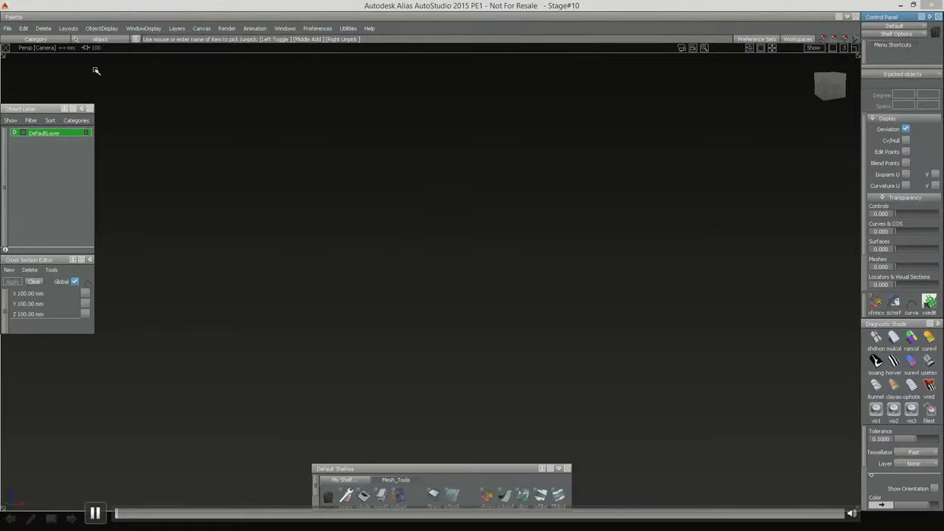
Step: Open Hybrid_mesh_1.wire, deleting all existing objects, shaders, views and actions
click(150, 95)
click(16, 52)
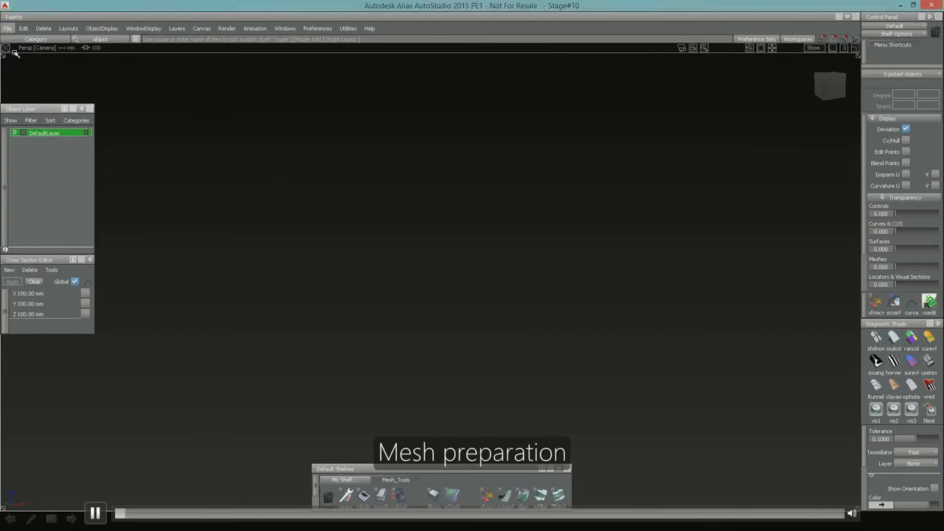
double_click(455, 197)
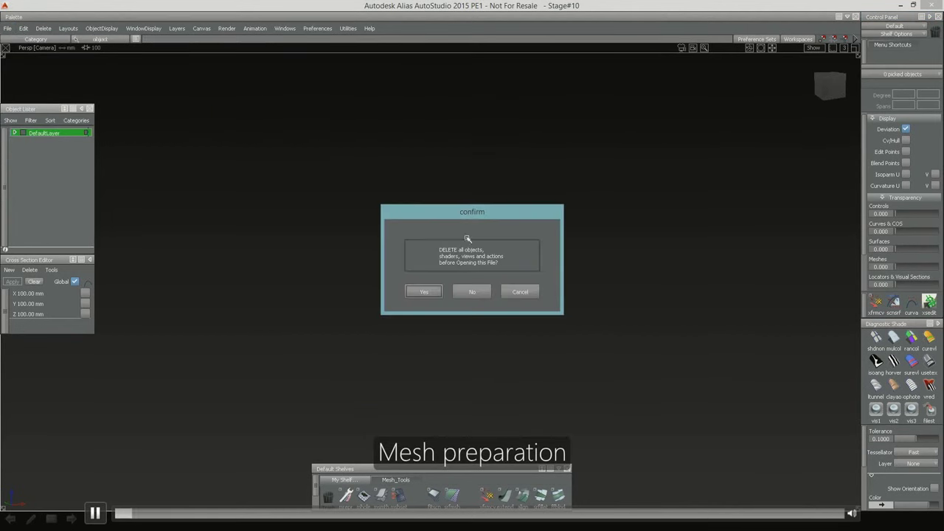
click(428, 294)
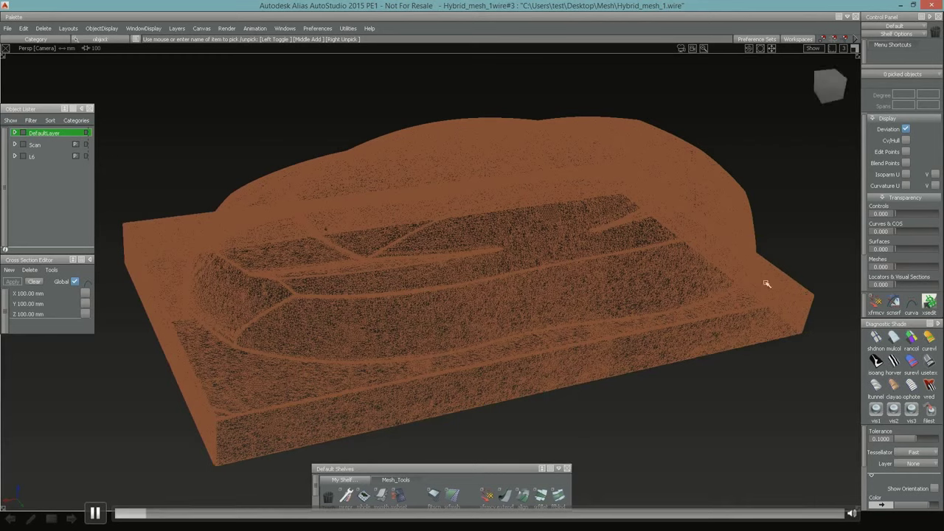
Step: Set the mesh transparency to 0.550 and shade the car scan with Multi Color
drag(897, 267, 920, 269)
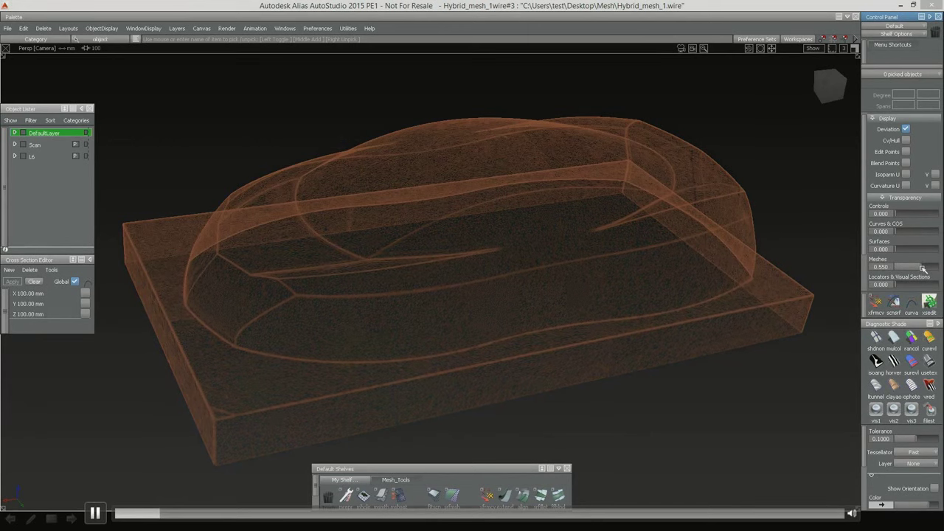
click(892, 341)
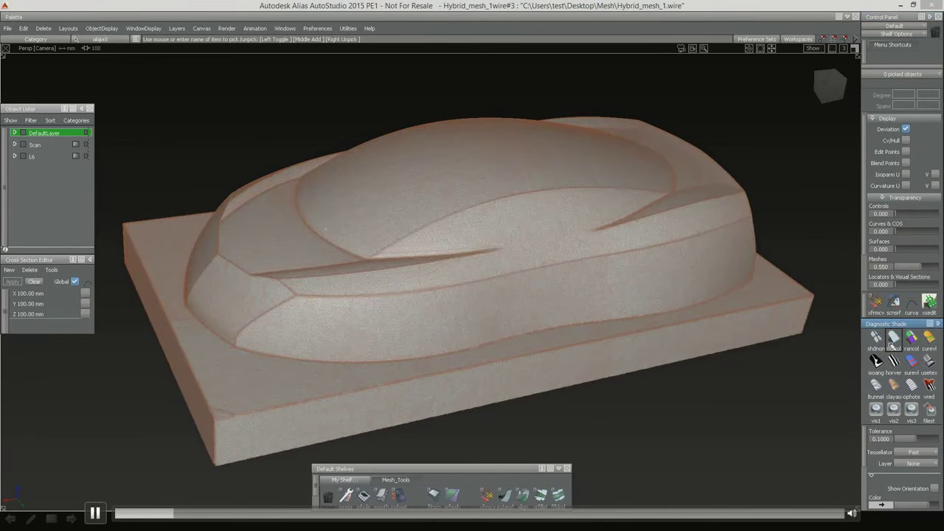
Step: Analyse the car scan with Mesh Repair and examine the small boundary hole near the windshield's lower edge
click(391, 481)
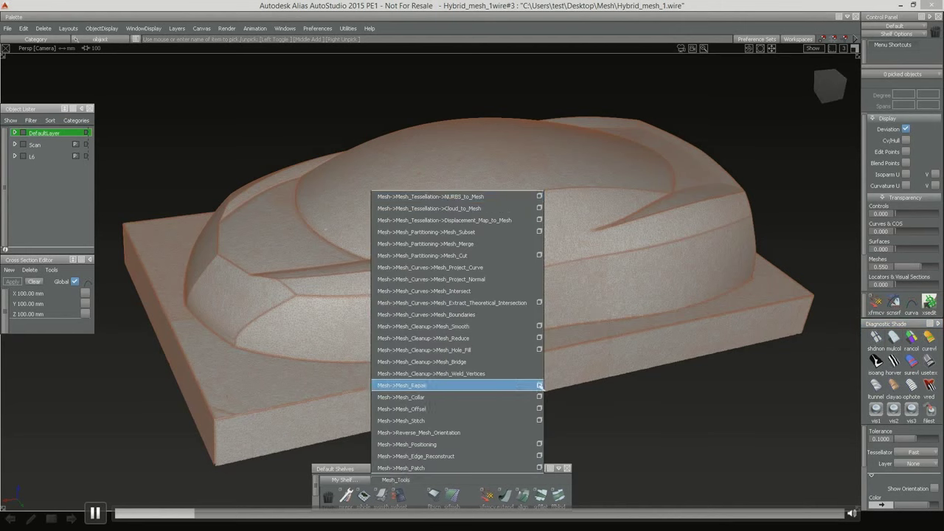
click(540, 386)
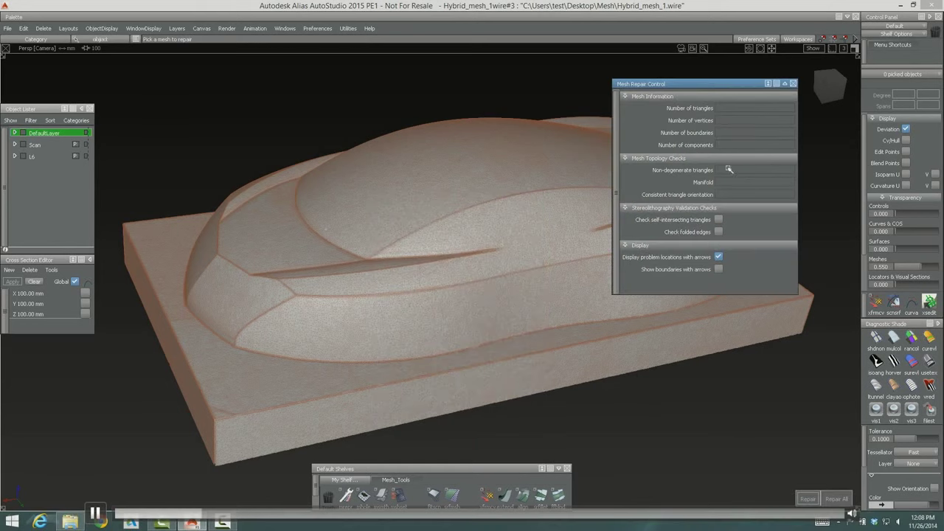
click(569, 309)
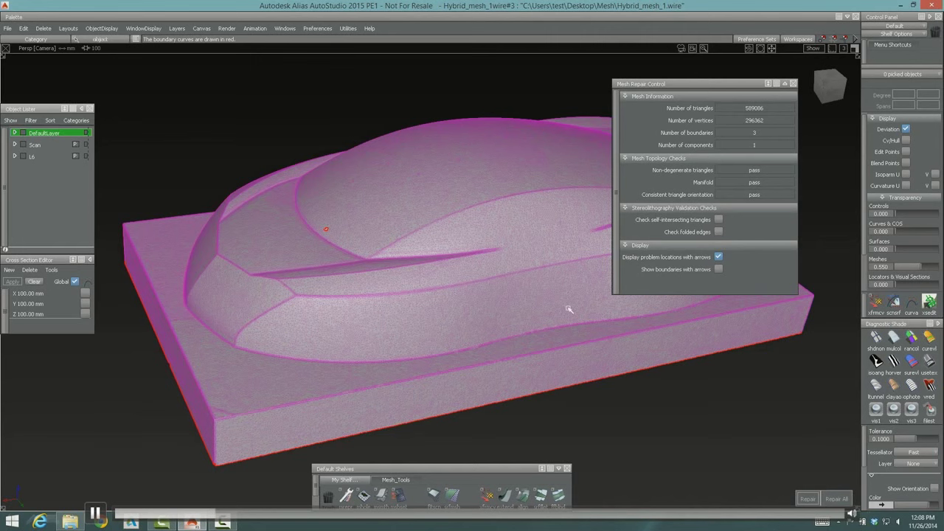
key(alt+shift)
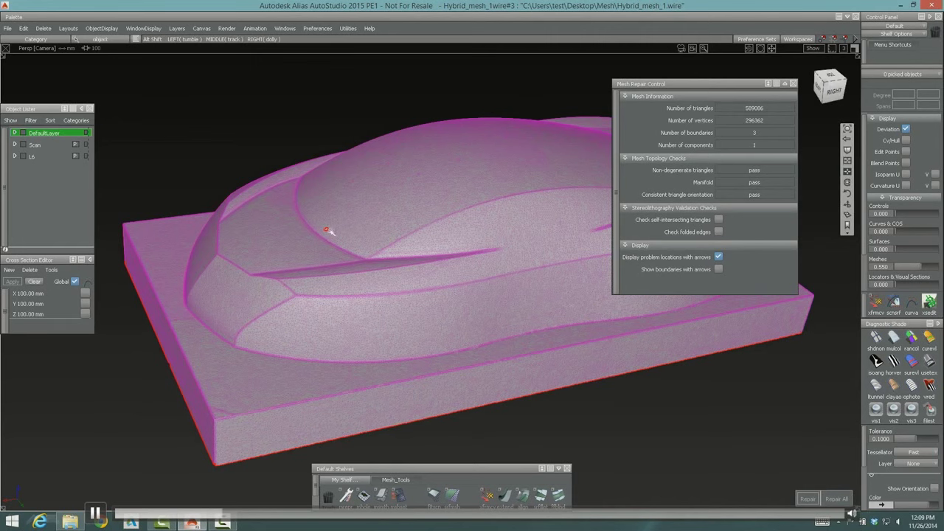
alt+shift+drag(201, 293, 323, 280)
alt+shift+right_drag(323, 230, 390, 307)
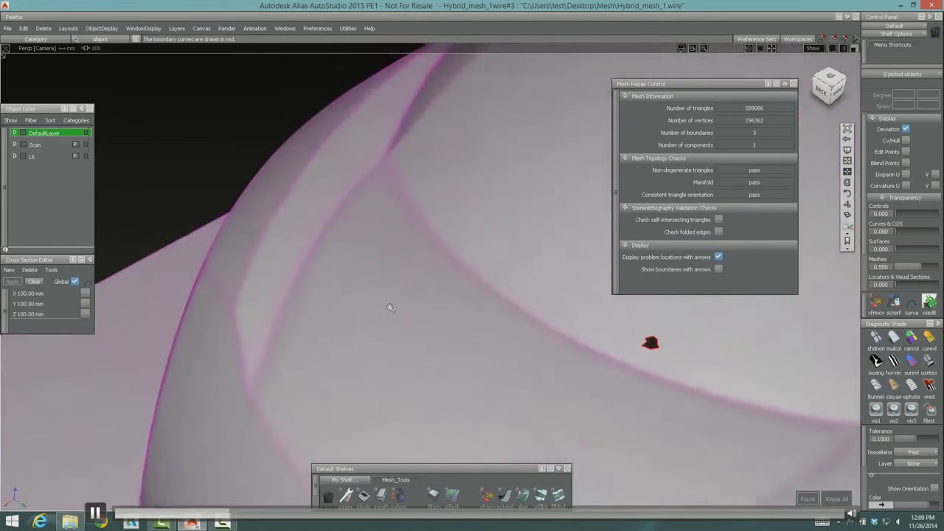
alt+shift+middle_drag(620, 349, 380, 305)
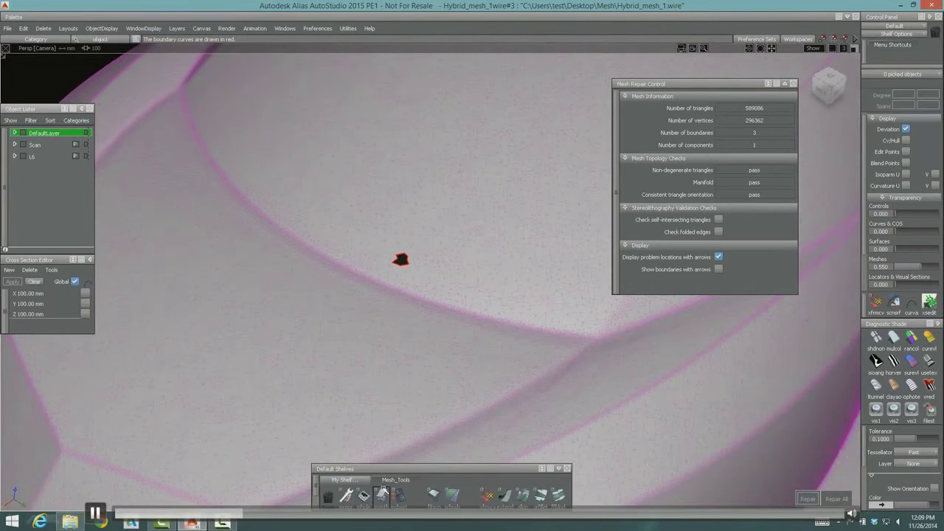
Step: Fill the small windshield hole with Mesh Hole Fill using Faired quality and a maximum hole size of 150
click(383, 490)
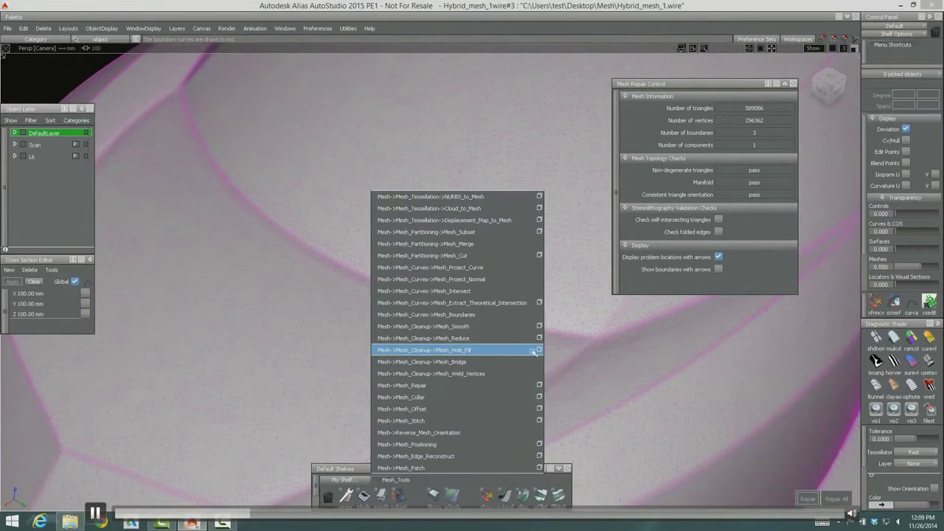
click(538, 350)
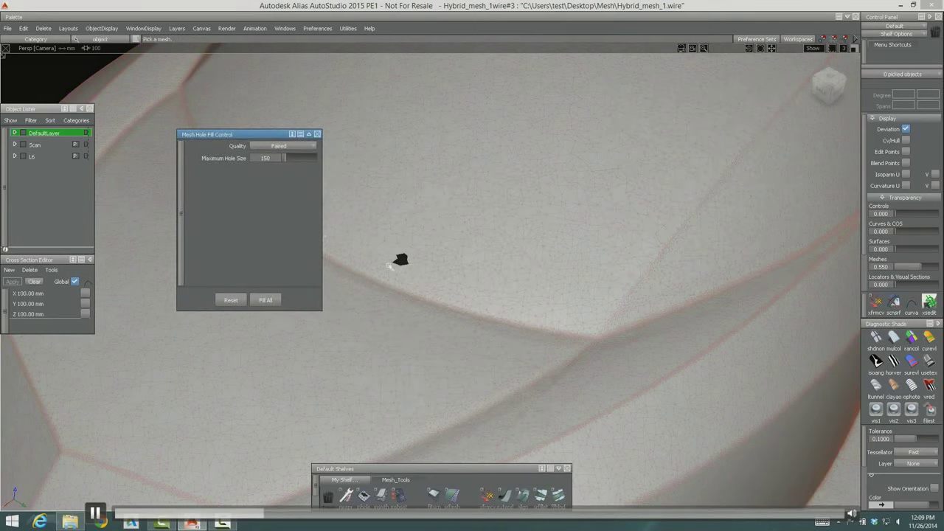
click(401, 259)
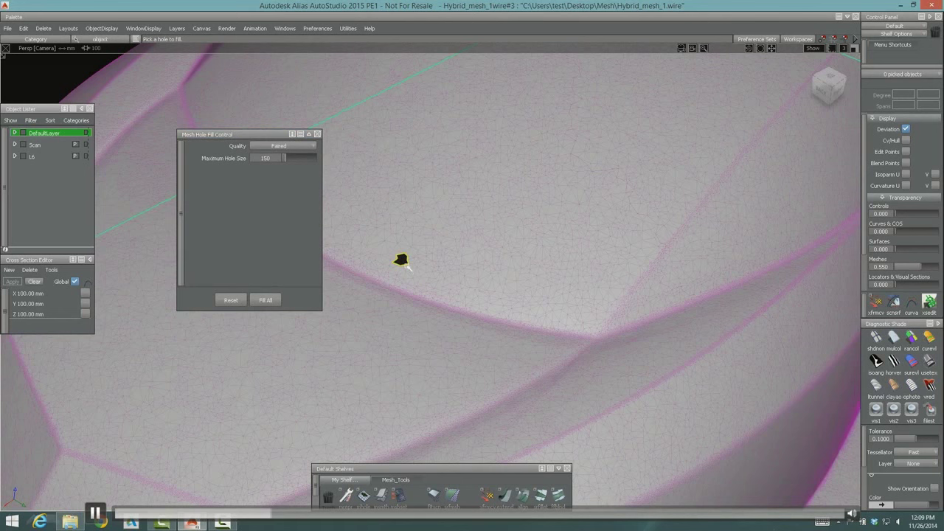
click(408, 266)
Step: Fill the long vertical crack in the car's end face with Mesh Hole Fill at Faired quality and maximum hole size 150
alt+shift+right_drag(575, 199, 571, 230)
alt+shift+middle_drag(670, 210, 667, 242)
alt+shift+drag(667, 242, 504, 298)
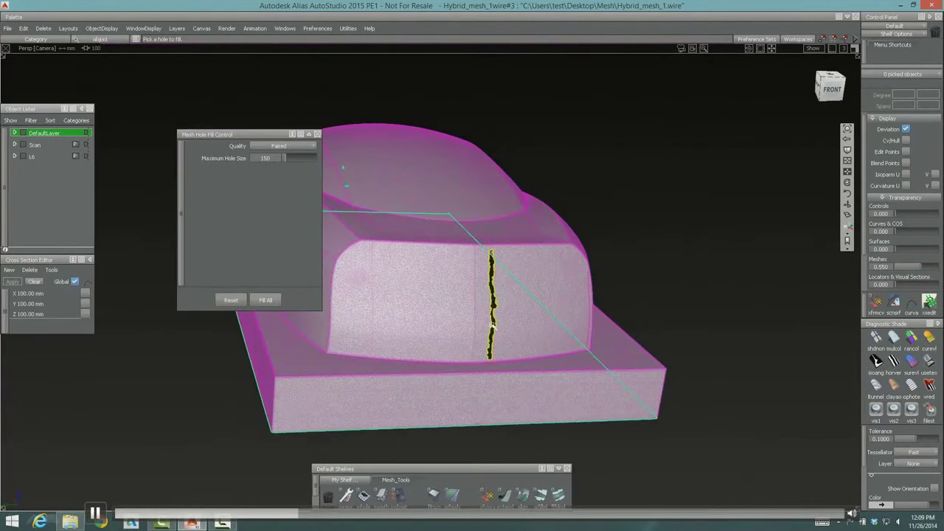
alt+shift+right_drag(492, 327, 498, 351)
alt+shift+middle_drag(593, 356, 427, 298)
click(478, 303)
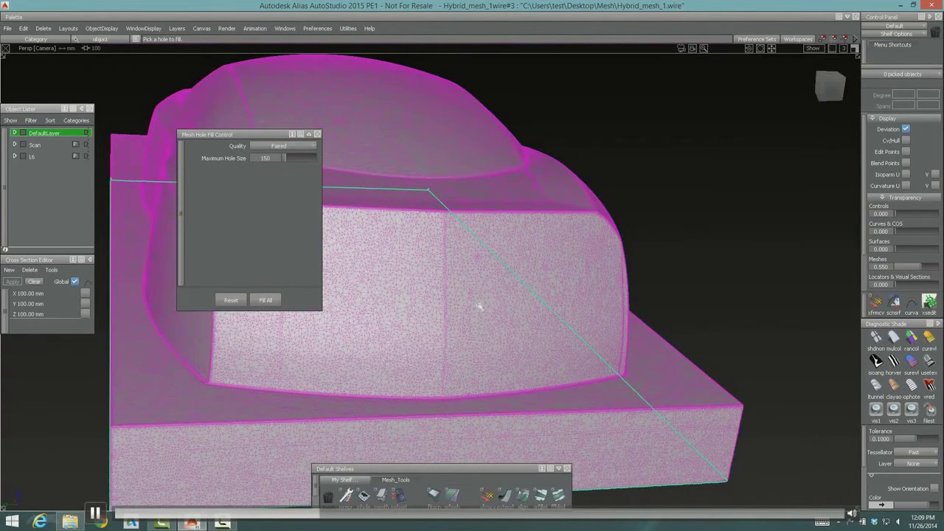
Step: Leave hole filling and shade the car scan with Curvature Evaluation of type Princ. Max
ctrl+shift+drag(481, 329, 482, 365)
alt+shift+drag(269, 344, 289, 363)
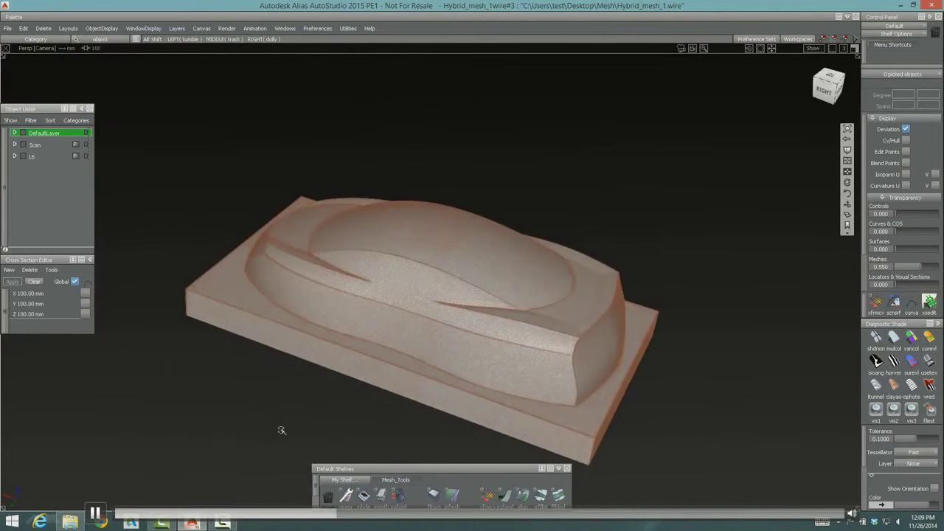
alt+shift+drag(281, 430, 431, 386)
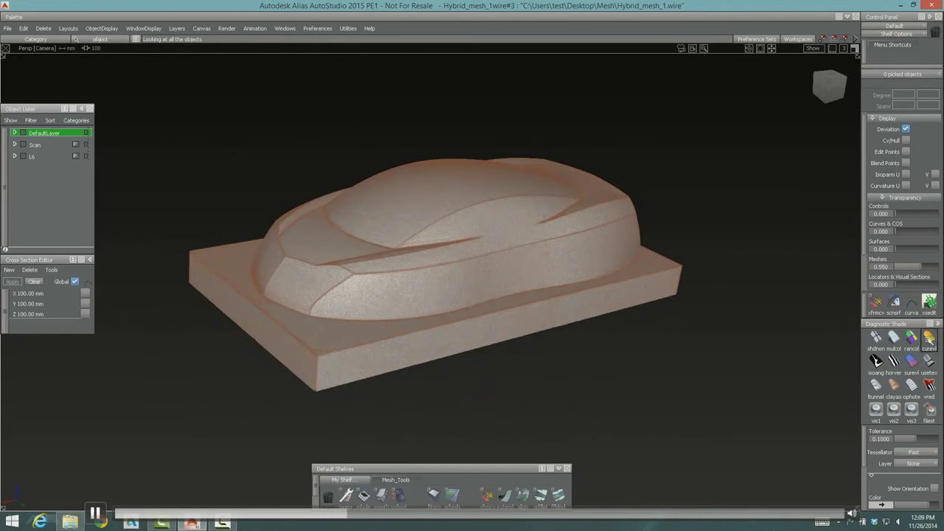
click(929, 338)
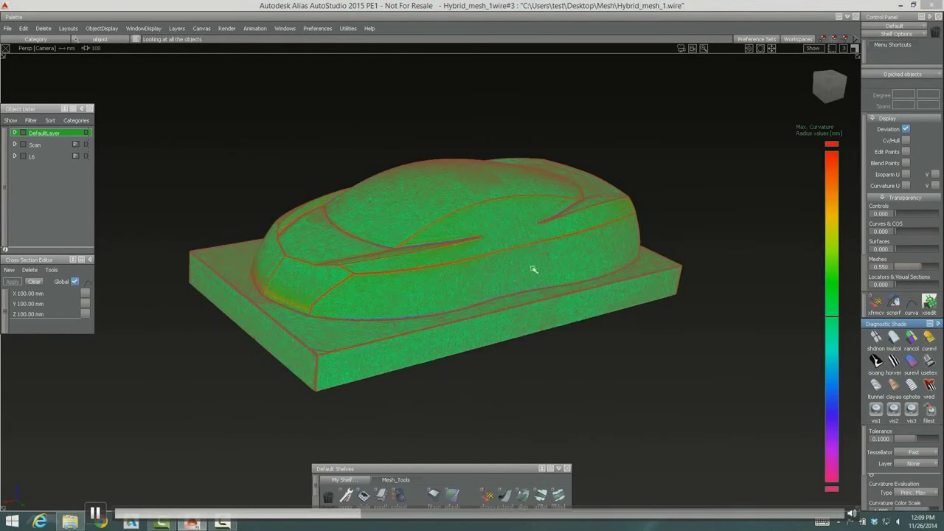
Step: Examine the curvature shading across the car scan, closing in on the irregular patch where the small windshield hole was filled
alt+shift+drag(530, 272, 477, 297)
mouse_move(476, 298)
alt+shift+right_down()
mouse_move(499, 238)
mouse_move(242, 380)
mouse_move(313, 380)
alt+shift+right_up()
mouse_move(314, 379)
alt+shift+mouse_down()
mouse_move(517, 334)
mouse_move(552, 350)
mouse_move(236, 384)
mouse_move(317, 363)
mouse_move(659, 379)
alt+shift+mouse_up()
alt+shift+drag(273, 224, 561, 310)
mouse_move(472, 297)
alt+shift+mouse_down()
mouse_move(523, 318)
mouse_move(509, 306)
alt+shift+mouse_up()
alt+shift+right_drag(508, 256, 522, 199)
alt+shift+middle_drag(520, 193, 511, 255)
alt+shift+drag(509, 255, 337, 140)
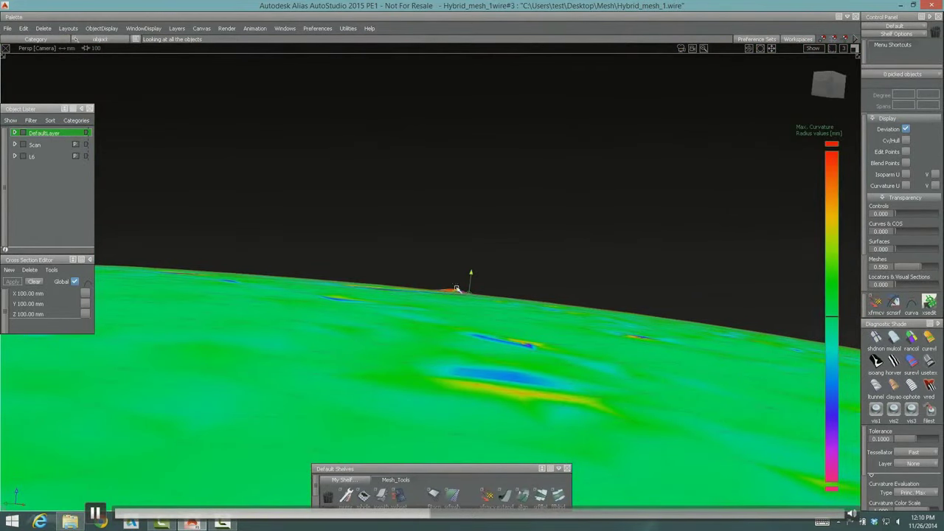
scroll(461, 295, up, 4)
alt+shift+drag(461, 295, 439, 347)
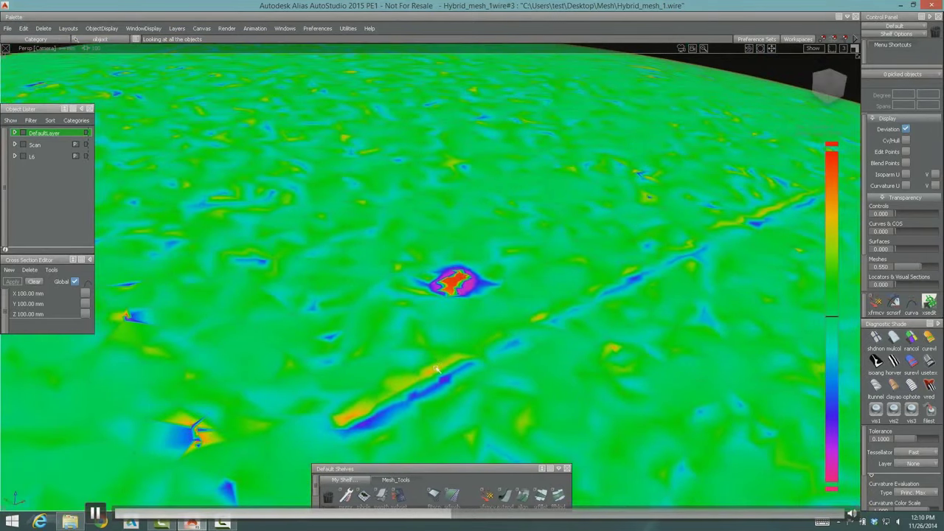
Step: Smooth the car mesh with Mesh Smooth using Preserve Features, radius 5, Fix Boundaries and 4 iterations
click(381, 494)
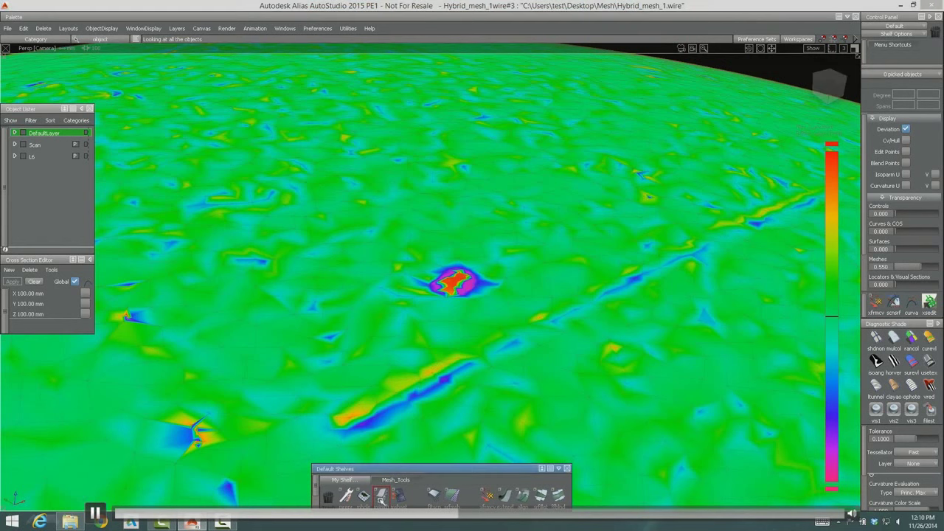
double_click(383, 502)
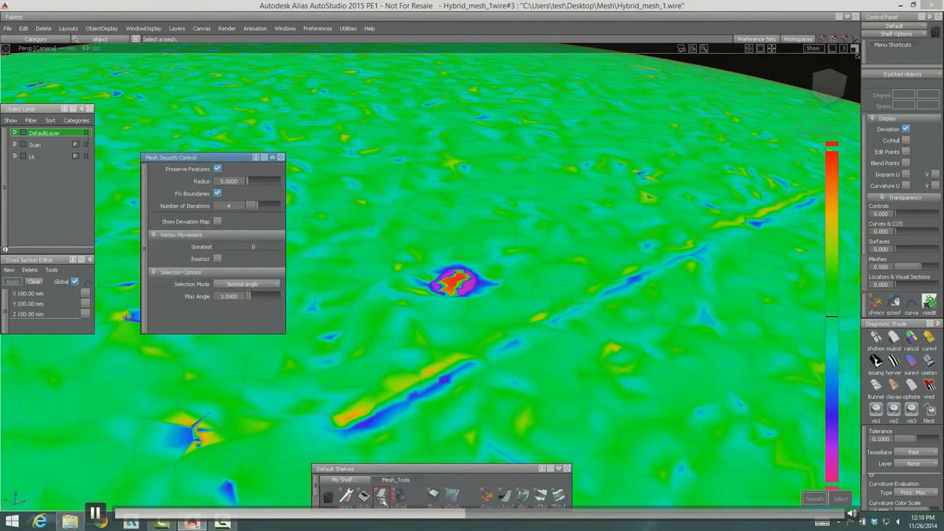
click(461, 295)
alt+shift+drag(460, 295, 481, 310)
alt+shift+right_drag(481, 310, 422, 263)
click(457, 282)
click(817, 499)
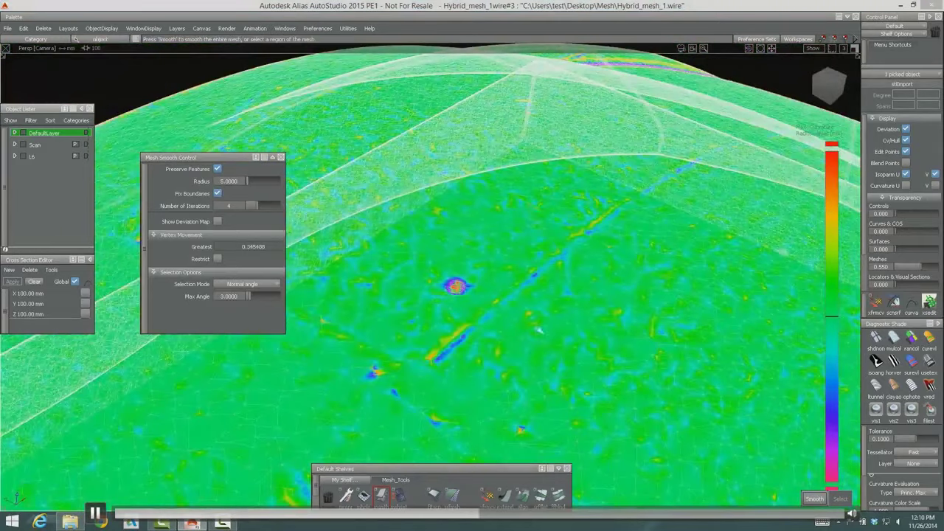
Step: Smooth the patched area further with 10 iterations and Brush selection mode at pick radius 25, then drop the mesh selection
alt+shift+right_drag(472, 294, 509, 303)
click(259, 285)
click(259, 309)
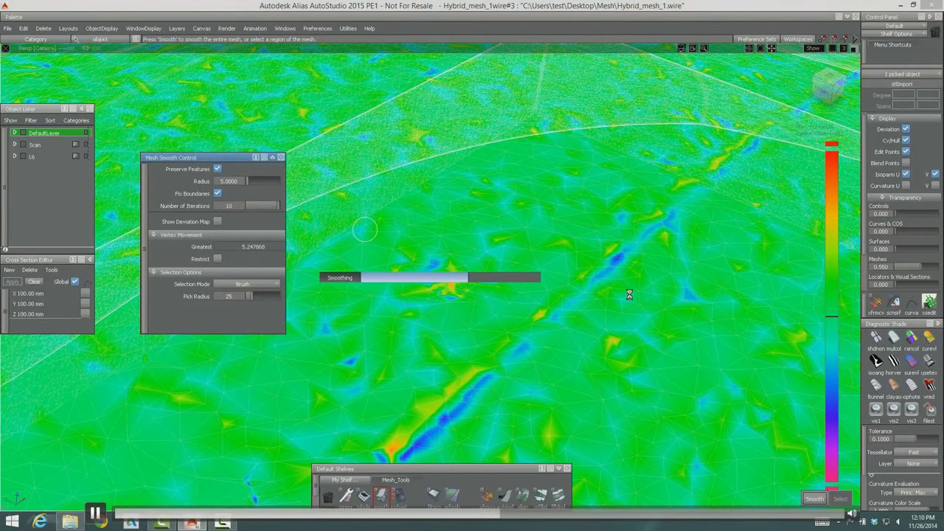
ctrl+shift+drag(526, 375, 528, 252)
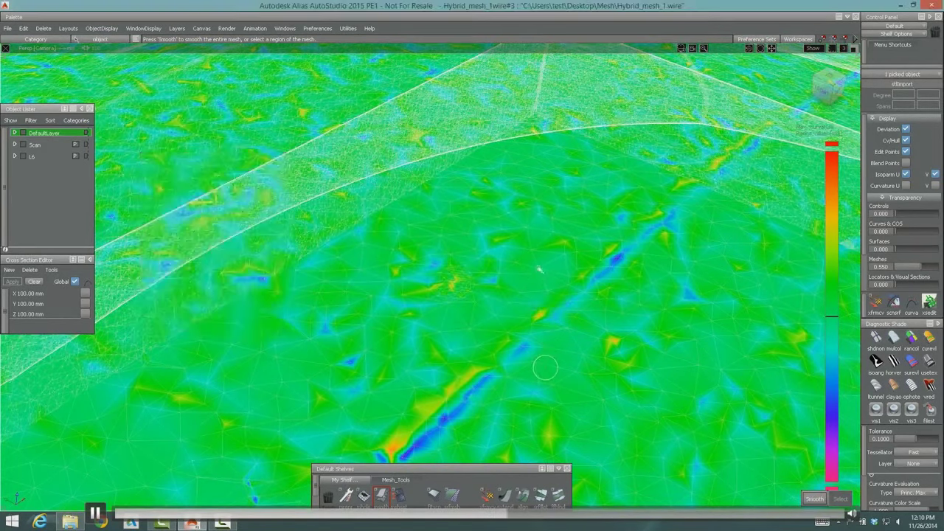
Step: Examine the smoothed mesh's curvature shading from both sides and over the whole car
alt+shift+right_drag(527, 252, 586, 331)
alt+shift+drag(642, 368, 440, 346)
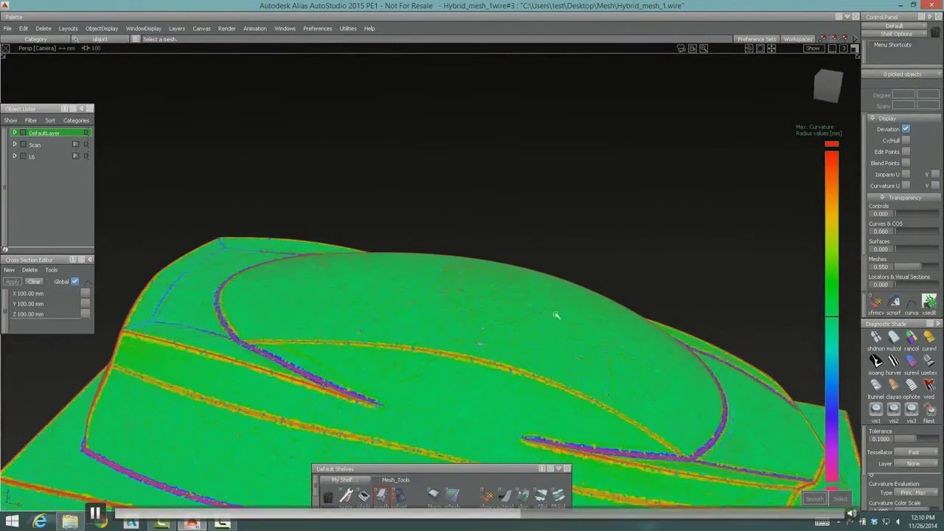
alt+shift+drag(555, 315, 495, 371)
alt+shift+right_drag(495, 372, 377, 292)
alt+shift+drag(376, 291, 413, 227)
key(alt+l)
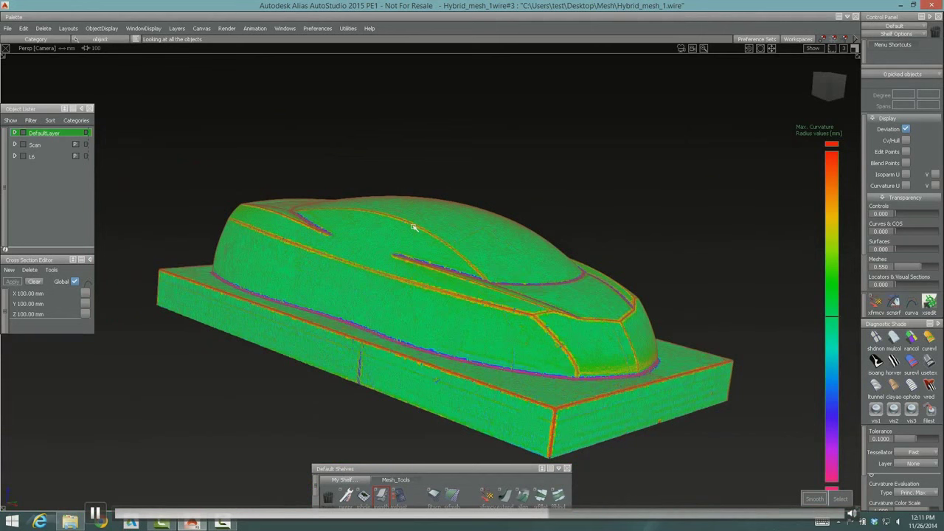
alt+shift+drag(678, 307, 352, 300)
alt+shift+drag(464, 295, 491, 280)
key(alt+a)
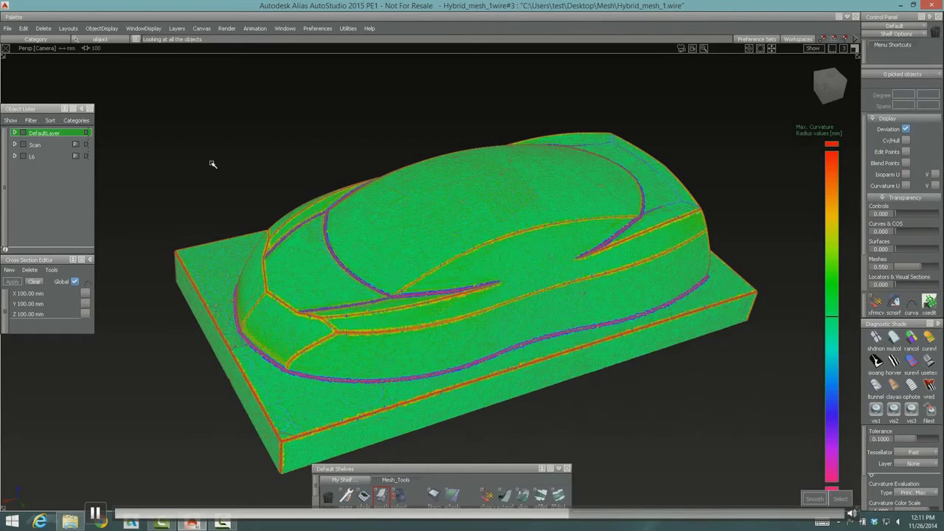
Step: Start Mesh Subset on the car mesh and select canopy areas in Normal angle mode with a max angle of 3
click(399, 496)
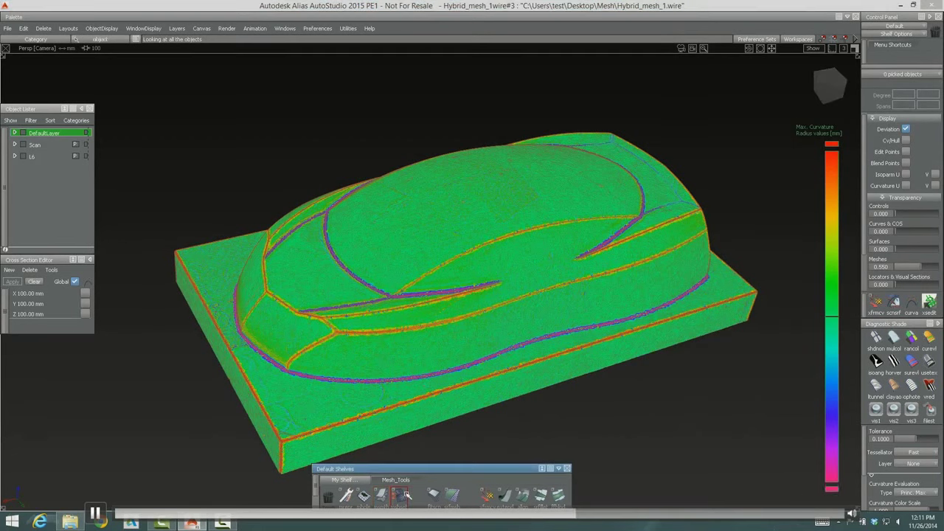
drag(175, 134, 233, 123)
click(262, 144)
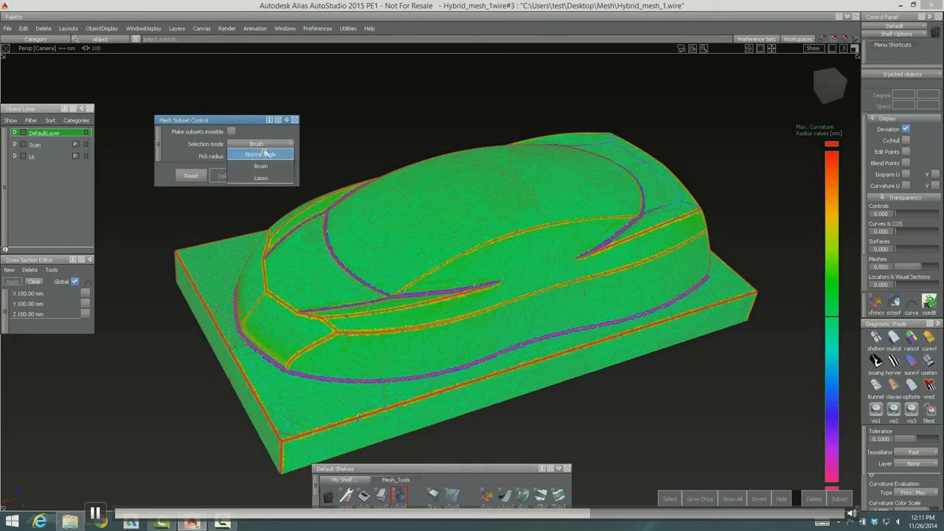
click(260, 154)
click(422, 197)
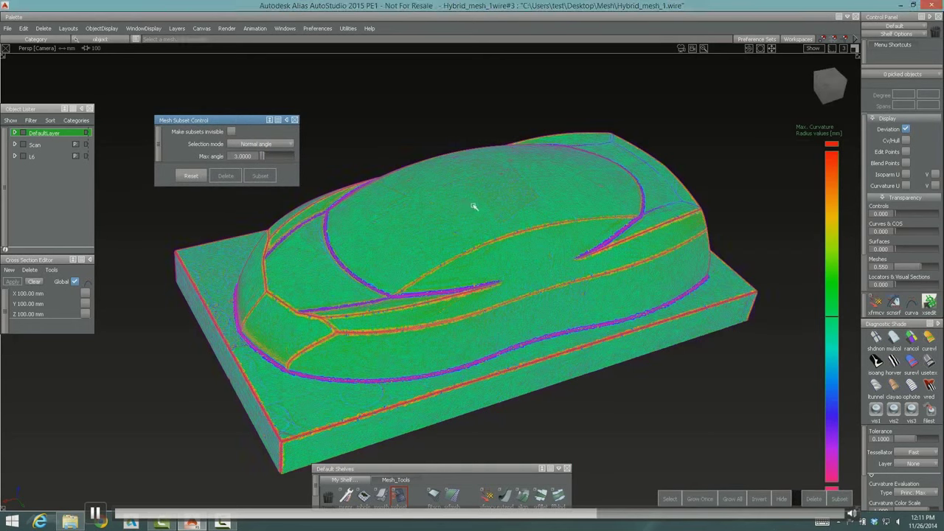
click(474, 206)
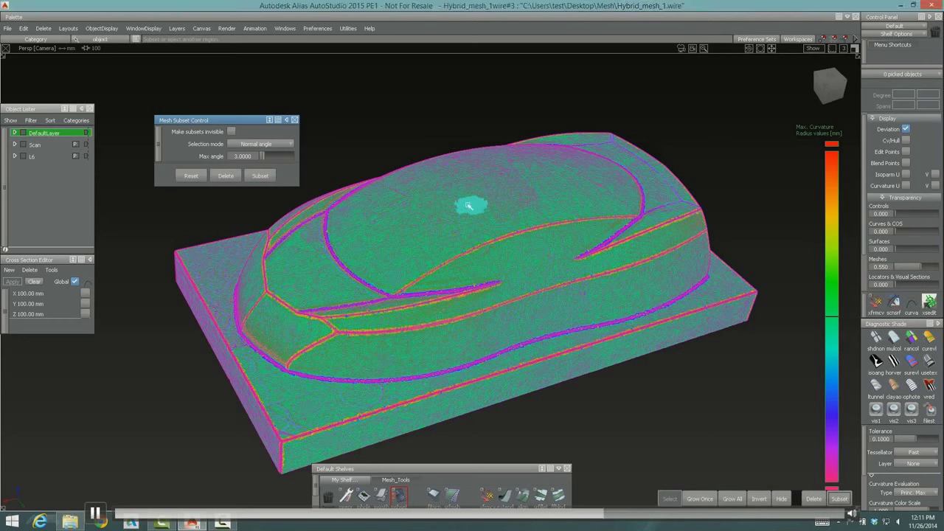
mouse_move(474, 207)
mouse_down()
mouse_move(382, 235)
mouse_move(339, 222)
mouse_move(378, 189)
mouse_move(500, 155)
mouse_move(587, 152)
mouse_move(635, 193)
mouse_move(572, 203)
mouse_up()
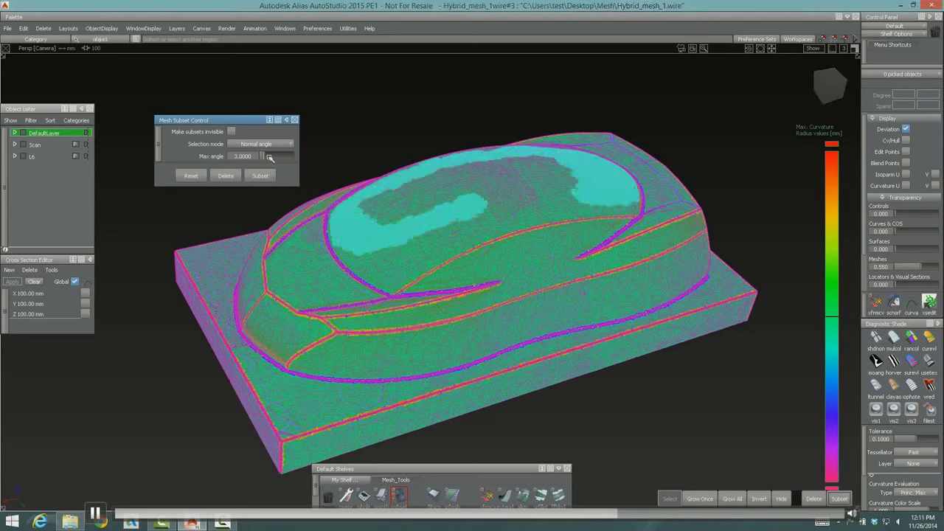
Step: Raise the max angle to 10 and extend the selection over the entire canopy
drag(271, 156, 281, 156)
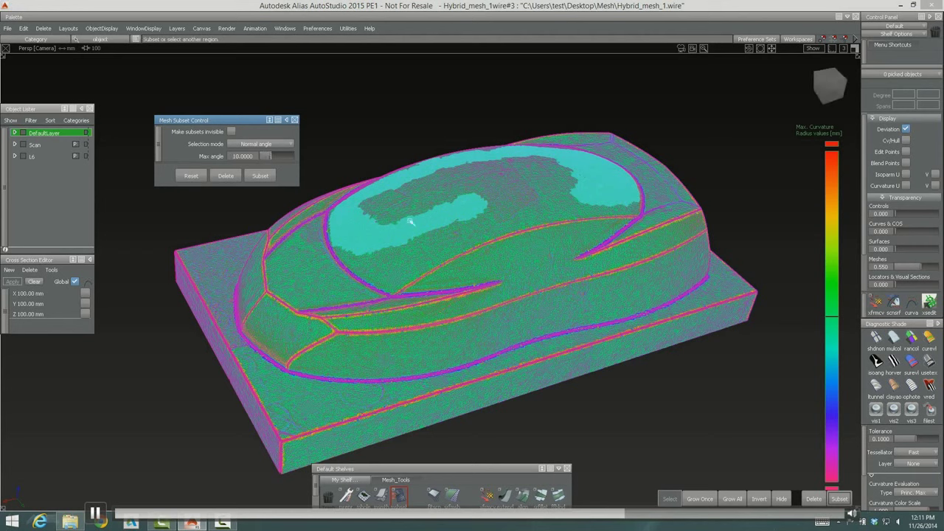
mouse_move(377, 220)
mouse_down()
mouse_move(420, 201)
mouse_move(584, 180)
mouse_move(384, 258)
mouse_move(351, 219)
mouse_up()
click(600, 138)
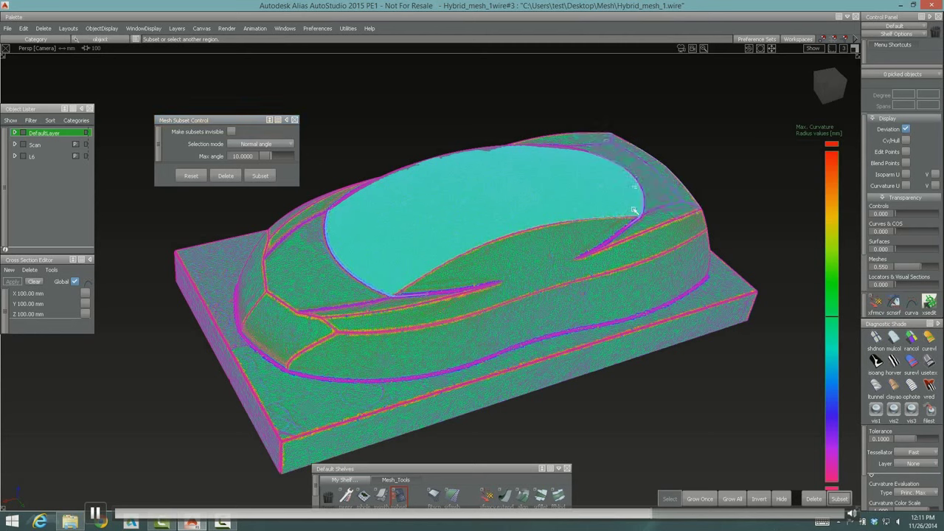
Step: Try selecting the crease behind the canopy with a max angle of 6, then clear the whole region selection
drag(272, 158, 264, 157)
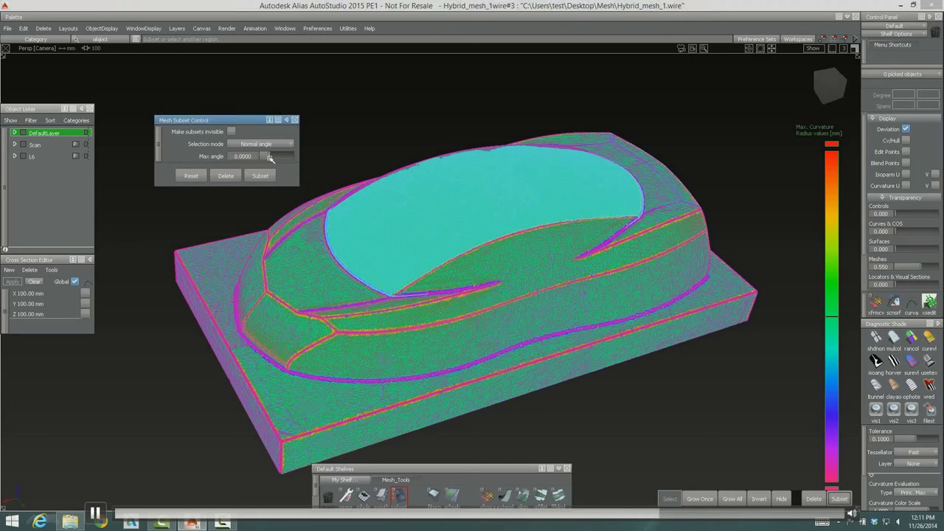
click(629, 228)
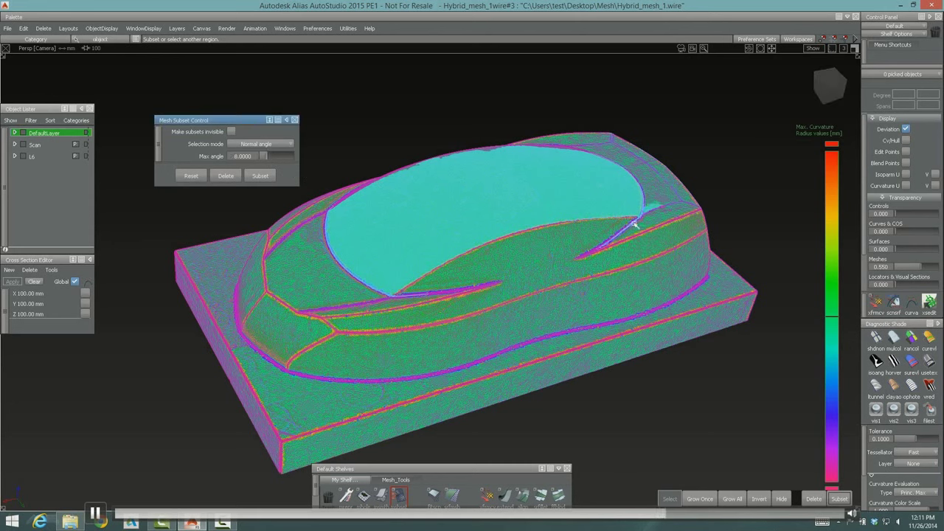
click(617, 236)
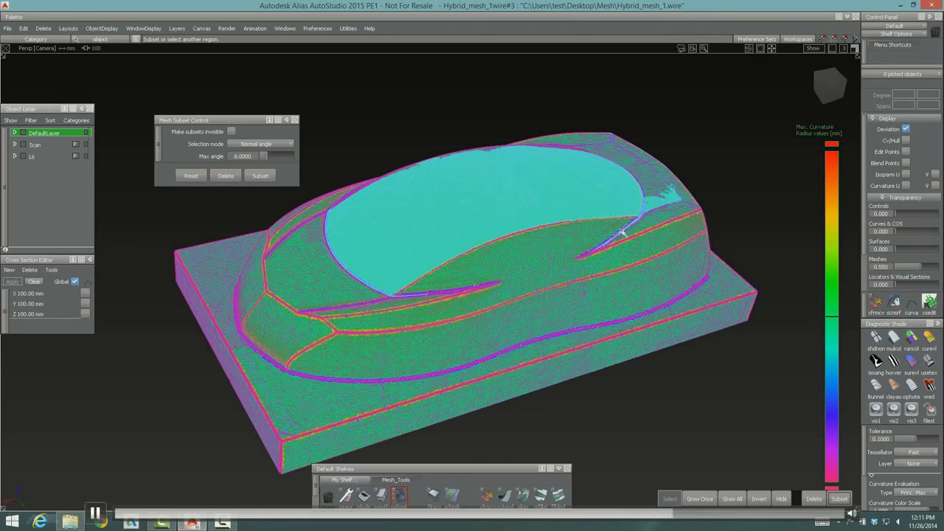
click(654, 201)
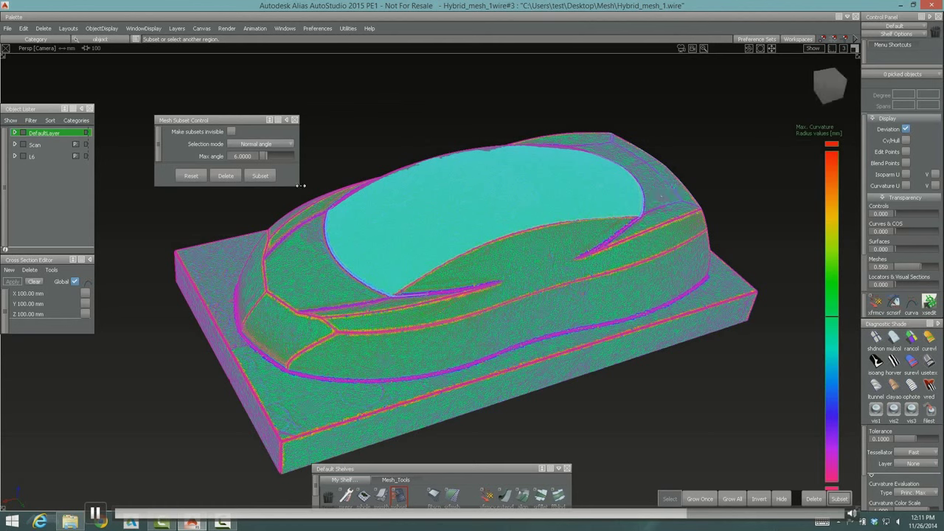
click(276, 145)
click(269, 154)
click(225, 177)
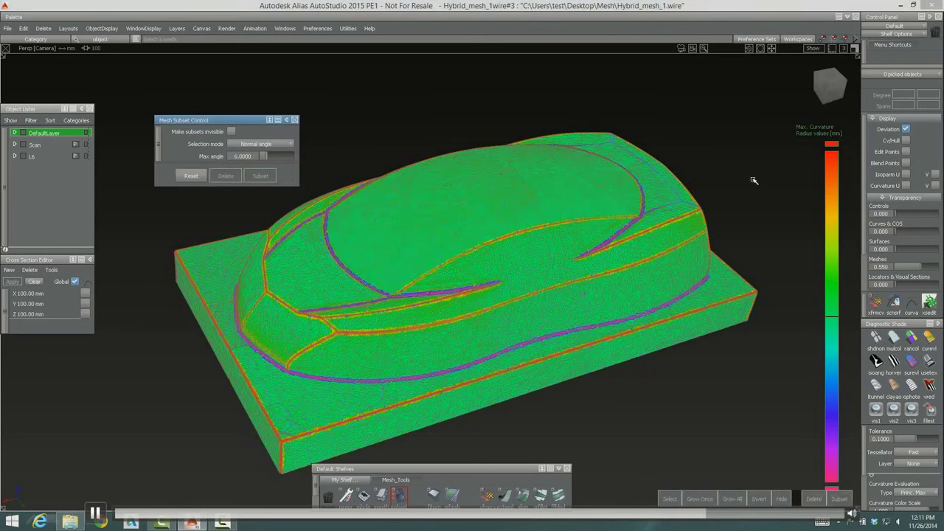
Step: In a side view, lasso the base slab beneath the car with Visible only enabled and subset it into a separate mesh
click(833, 95)
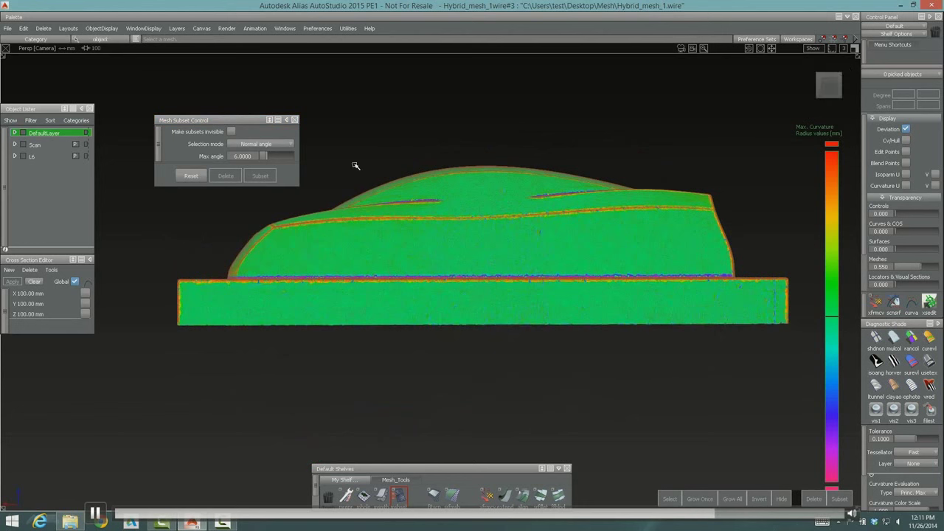
click(261, 145)
click(261, 177)
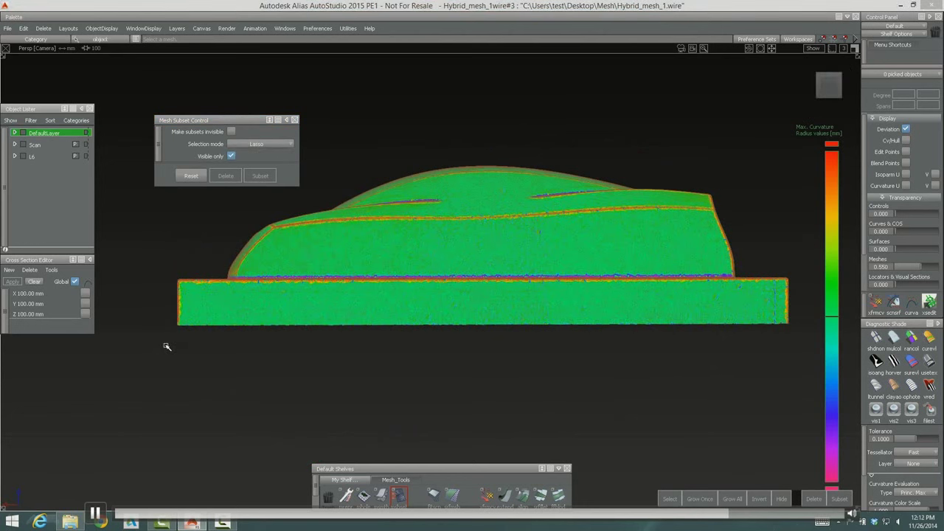
click(222, 325)
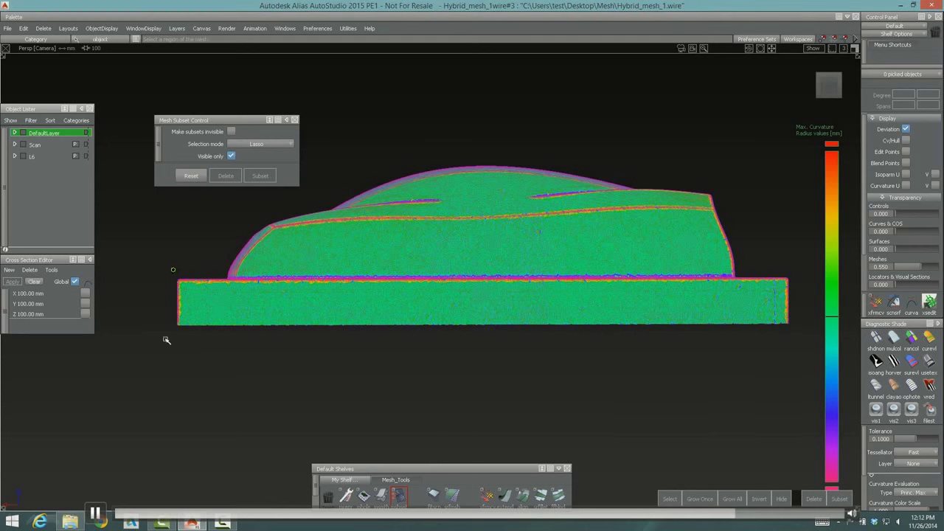
click(172, 333)
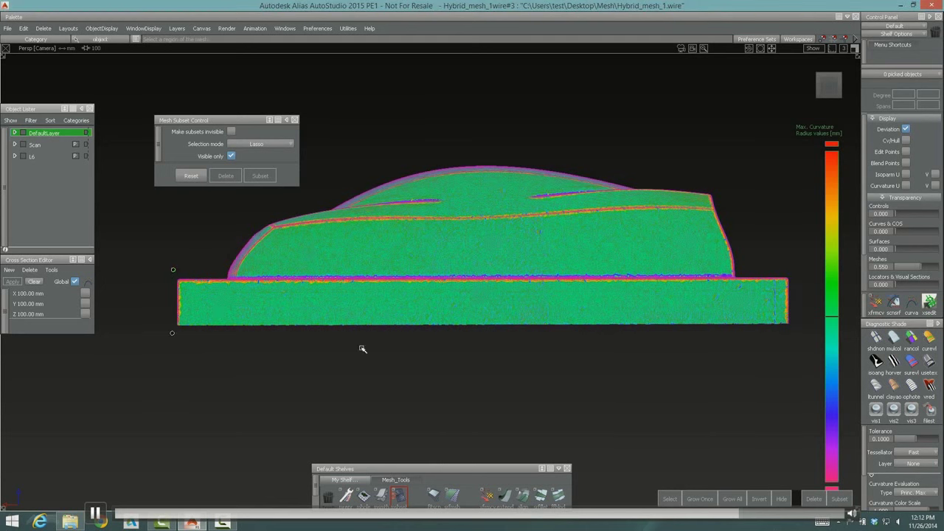
click(795, 333)
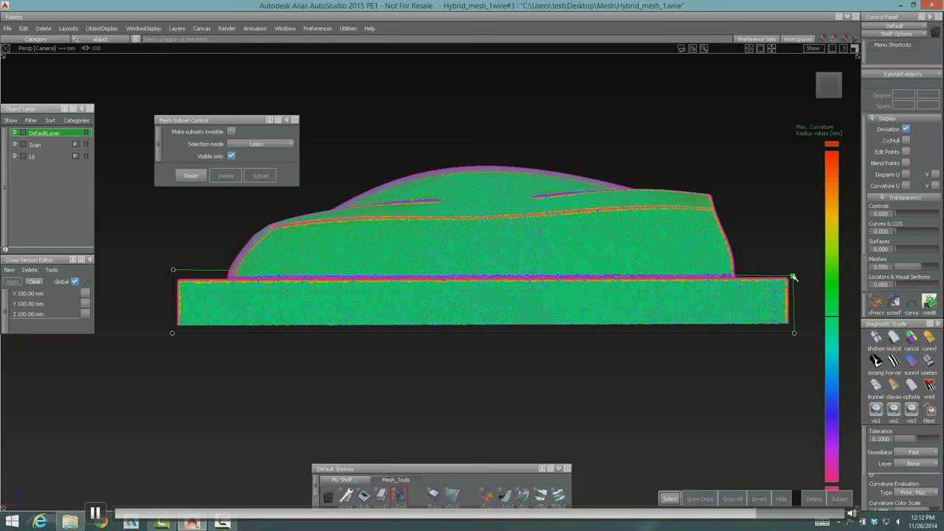
click(792, 276)
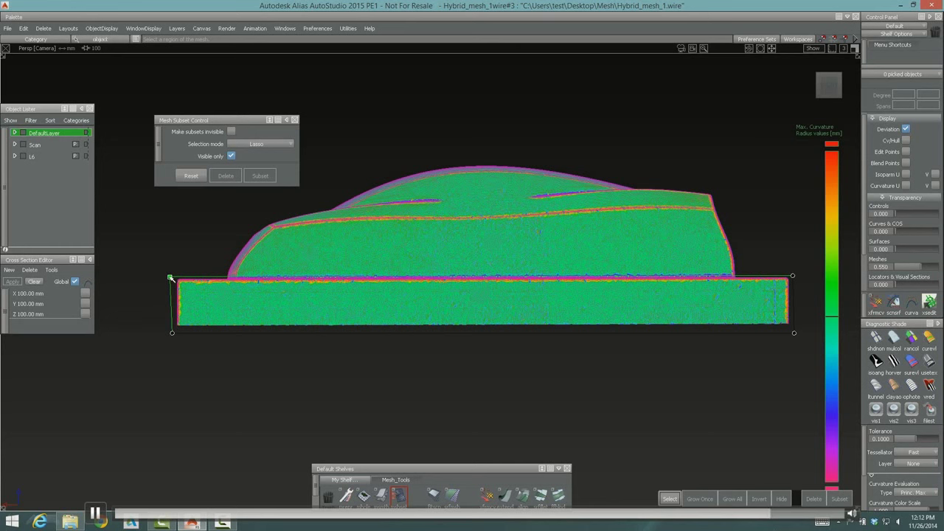
click(170, 277)
click(670, 498)
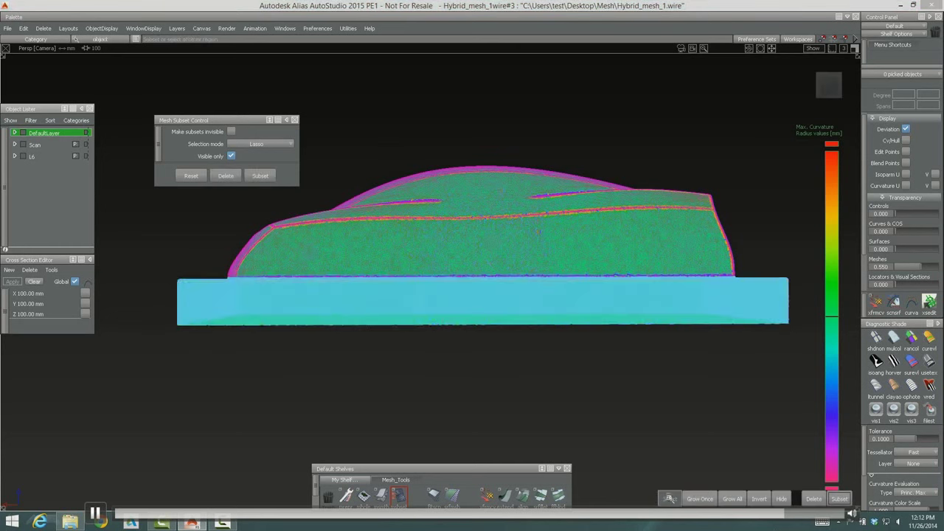
click(841, 499)
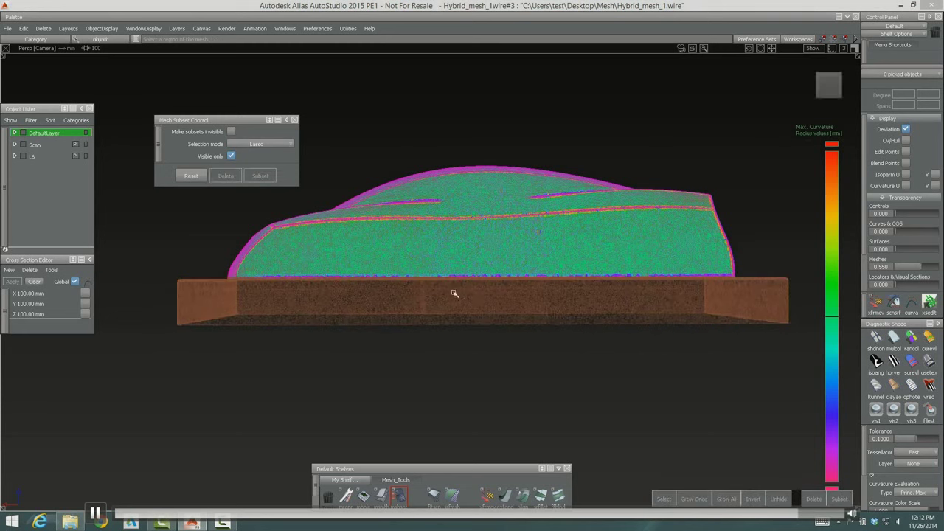
Step: Assign the subset base slab mesh to layer L6 and set the layer's colour to red
alt+shift+drag(231, 217, 379, 371)
click(323, 370)
right_click(32, 157)
click(46, 167)
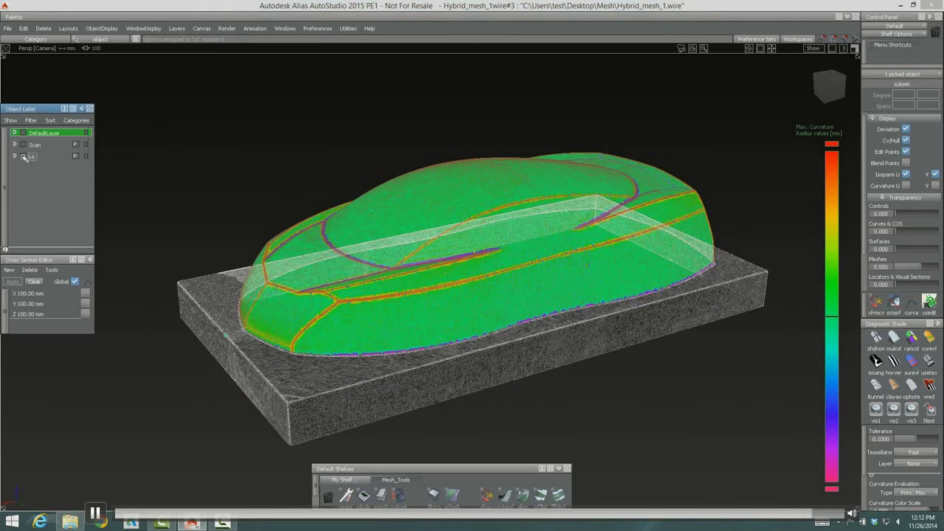
click(23, 157)
click(96, 146)
click(140, 267)
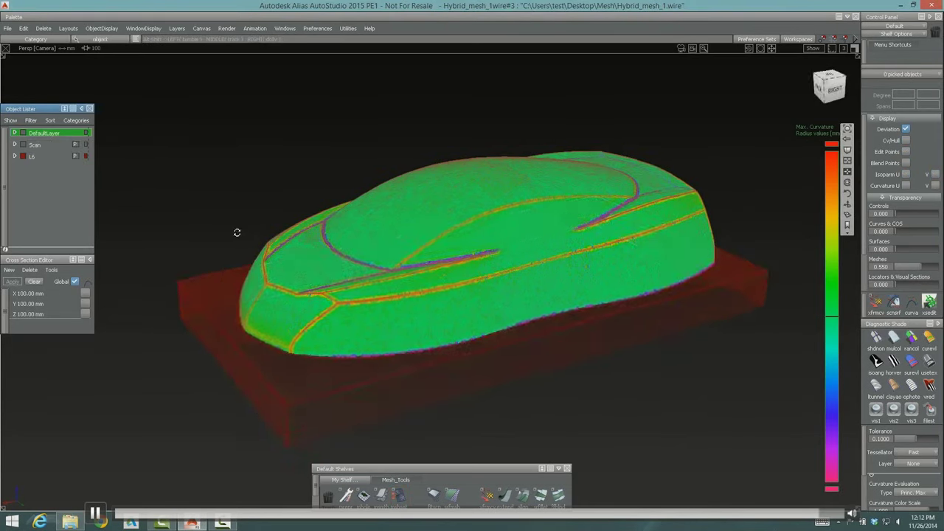
Step: Rename the L6 layer as base and hide it, leaving only the car body displayed
double_click(36, 158)
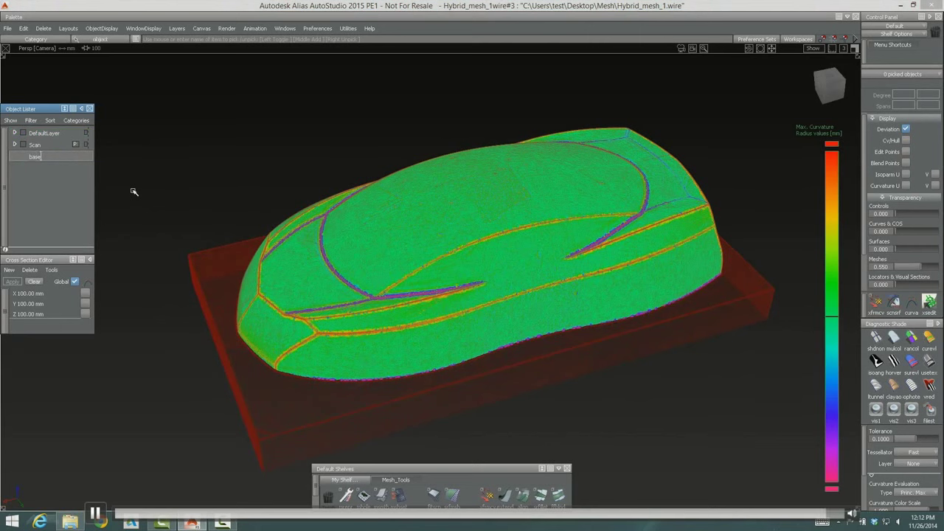
key(Return)
alt+shift+drag(252, 304, 264, 273)
ctrl+shift+drag(332, 379, 319, 325)
click(24, 156)
alt+shift+right_drag(319, 325, 341, 330)
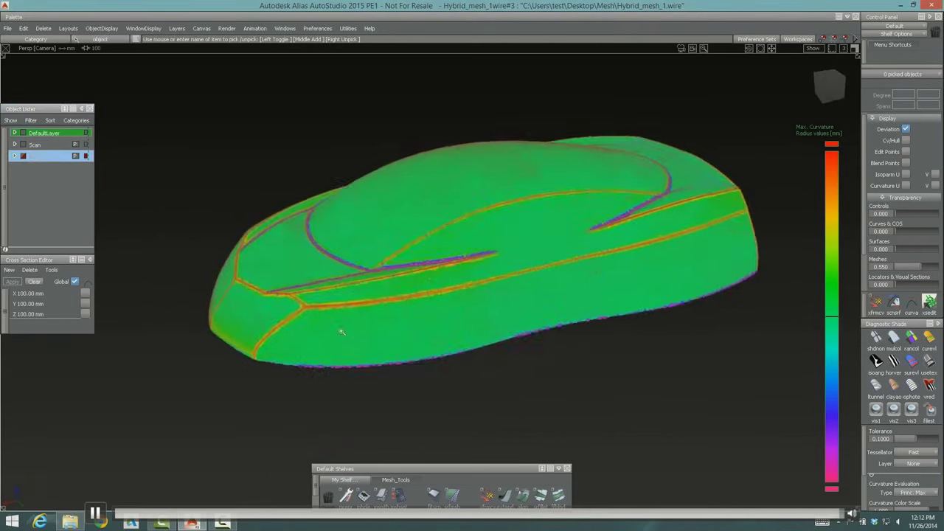
alt+shift+drag(341, 330, 354, 332)
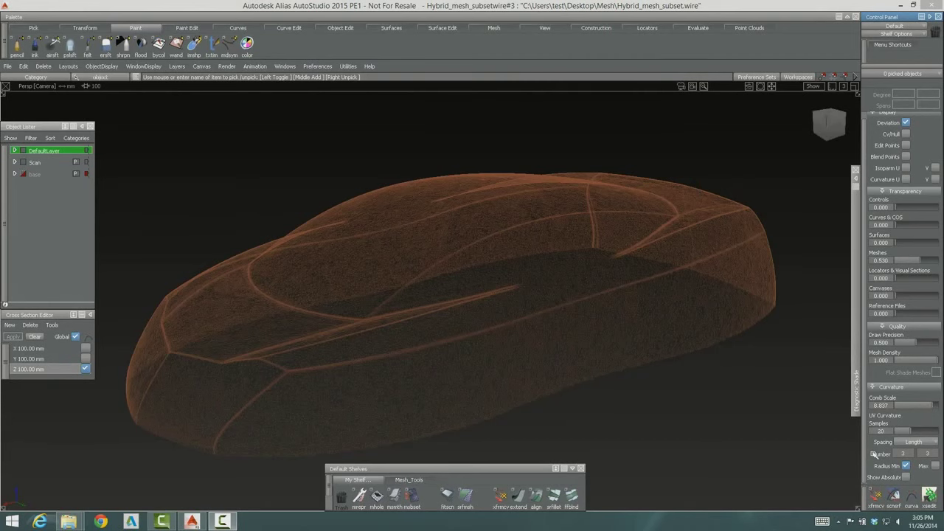
Step: Examine the car body mesh in multi-colour shading and in Princ. Max curvature evaluation shading
click(856, 300)
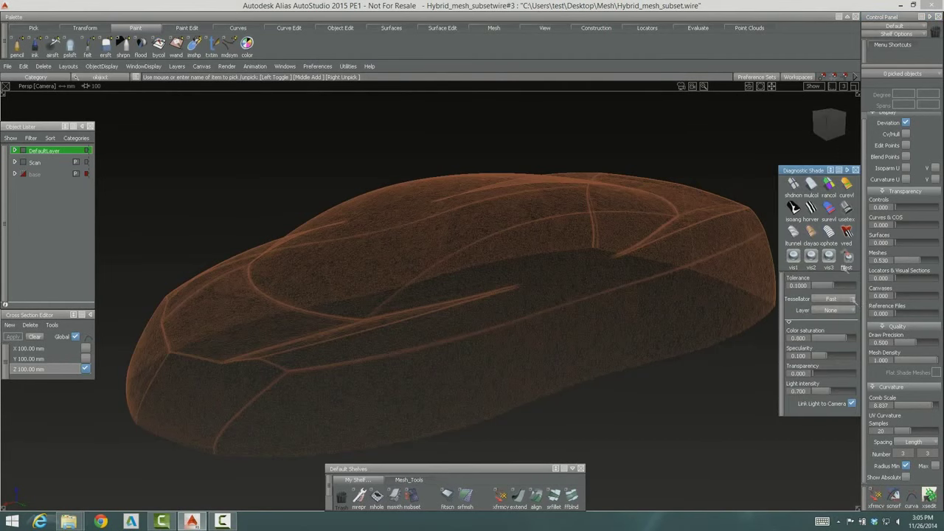
click(812, 184)
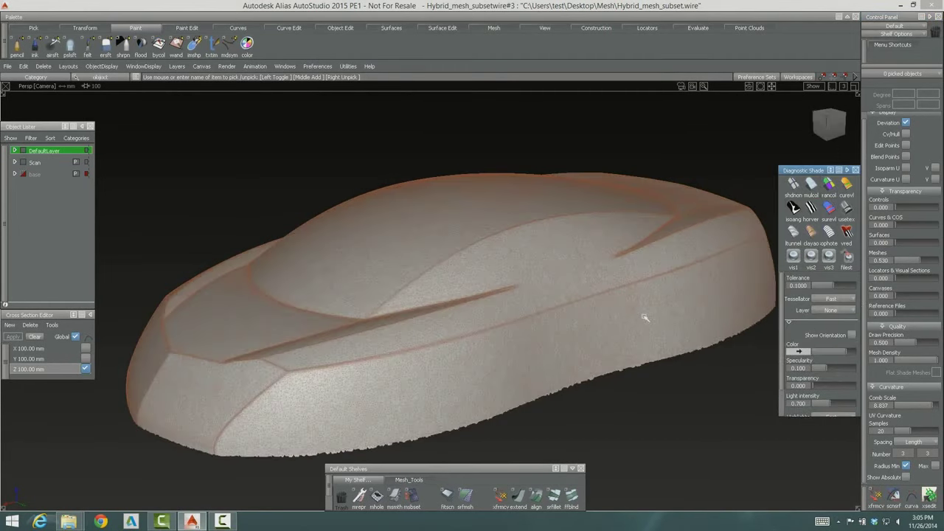
alt+shift+drag(643, 318, 481, 335)
click(847, 185)
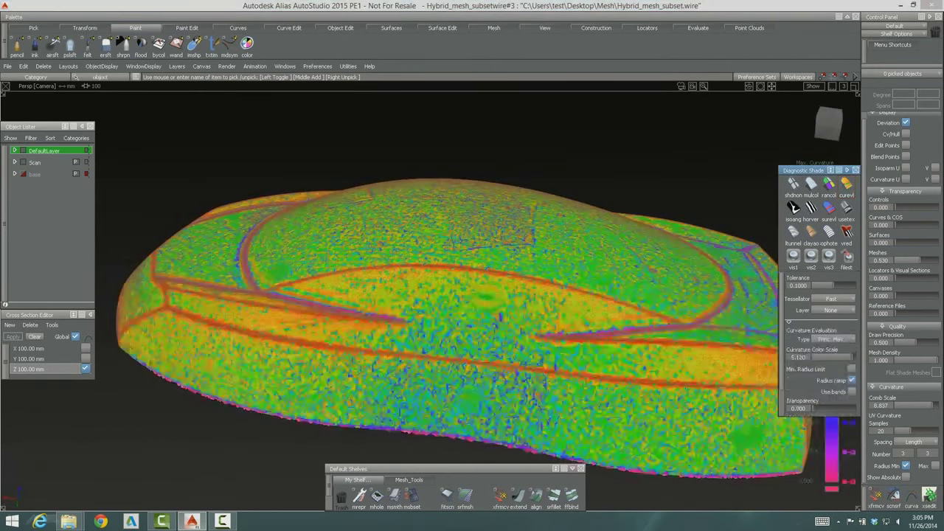
mouse_move(467, 386)
alt+shift+mouse_down()
mouse_move(475, 367)
mouse_move(474, 389)
mouse_move(481, 385)
alt+shift+mouse_up()
Step: With the felt pen, draw two vertical black strokes on the lower bodyside, one on each side of its concave middle area
click(87, 49)
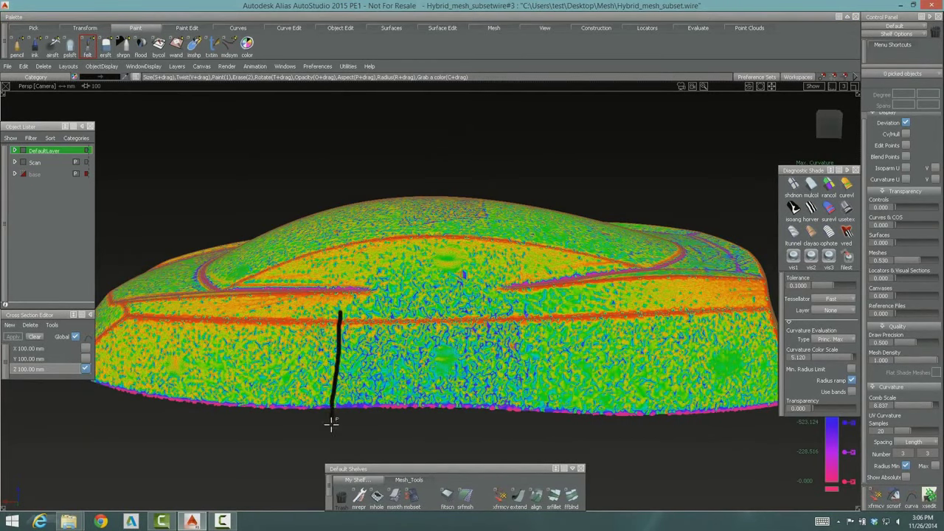
drag(544, 303, 537, 415)
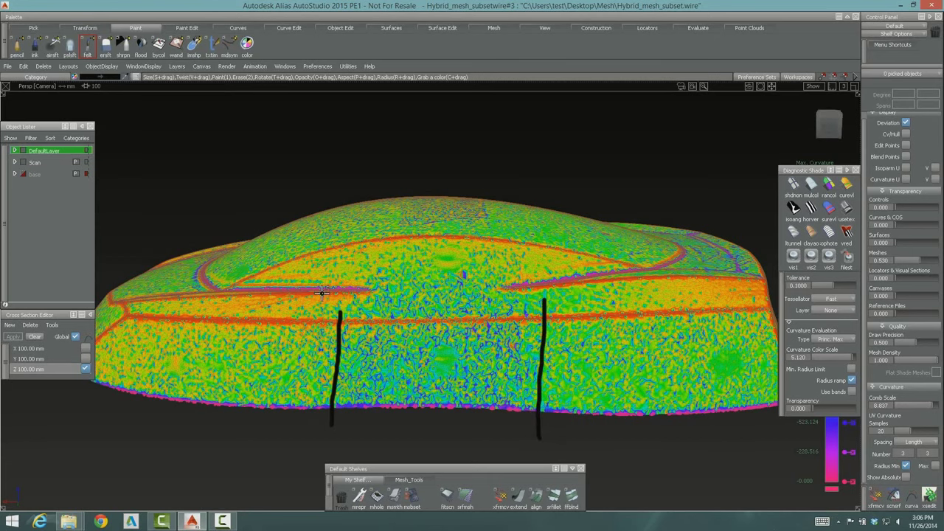
alt+shift+drag(323, 293, 520, 338)
Step: Switch the mesh to multi-colour shading and display its Z cross sections at 100 mm spacing
click(809, 190)
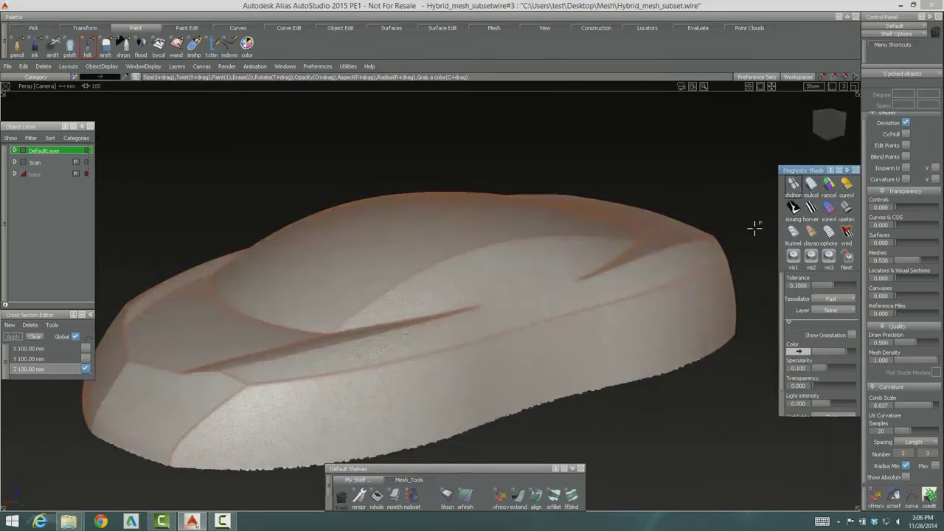
mouse_move(535, 369)
alt+shift+mouse_down()
mouse_move(521, 358)
mouse_move(497, 377)
alt+shift+mouse_up()
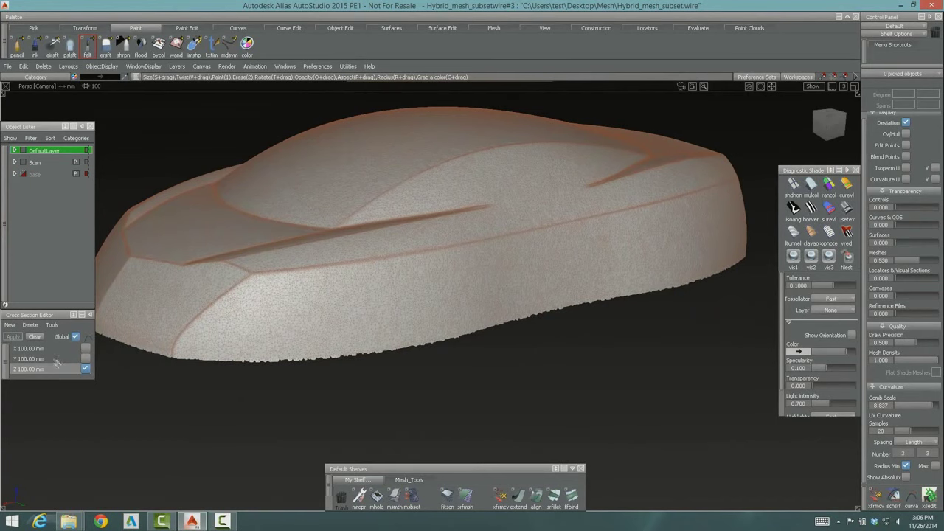
alt+shift+drag(478, 290, 431, 328)
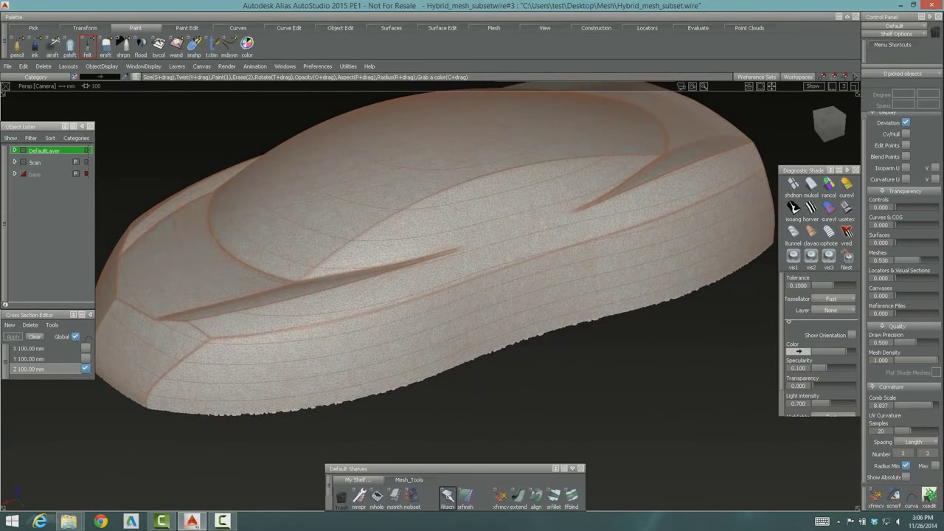
Step: Build a degree 5, single-span Fit Scan surface from four corner points on the lower bodyside below the crease
click(447, 496)
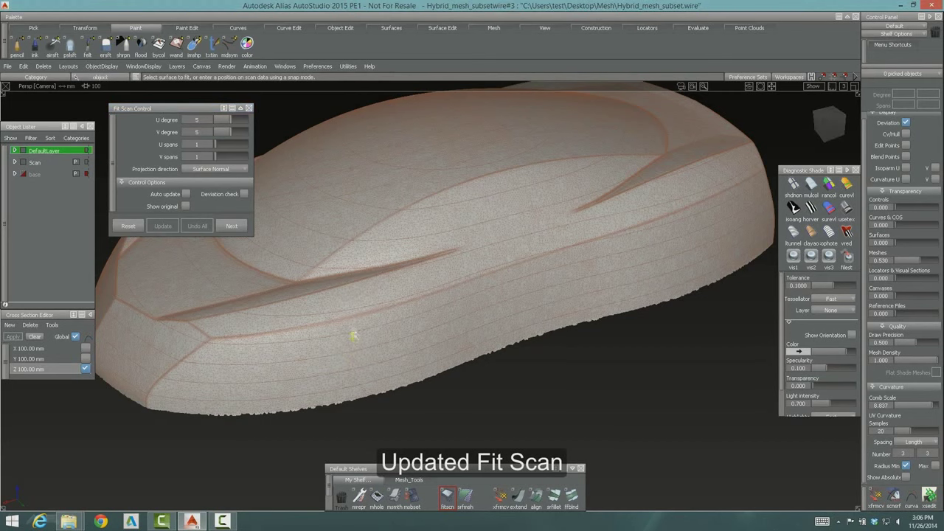
click(352, 327)
click(362, 391)
click(449, 365)
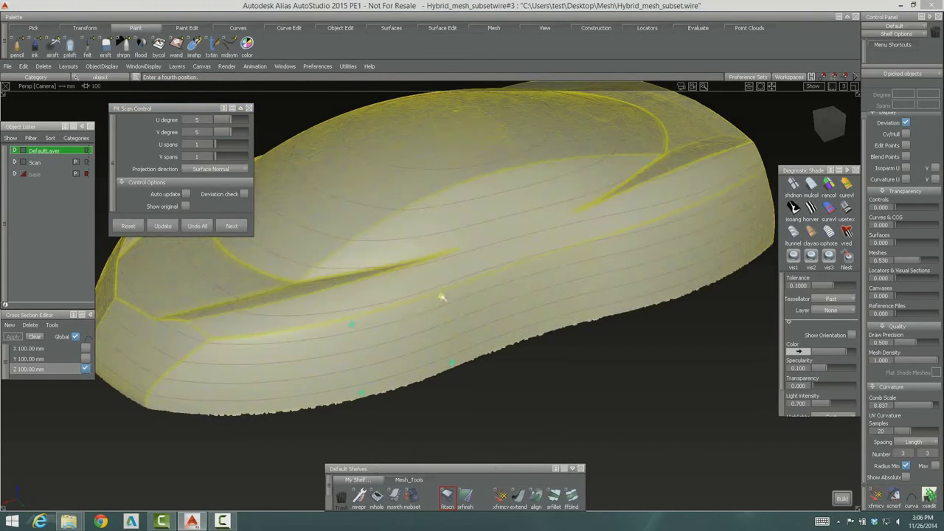
click(443, 296)
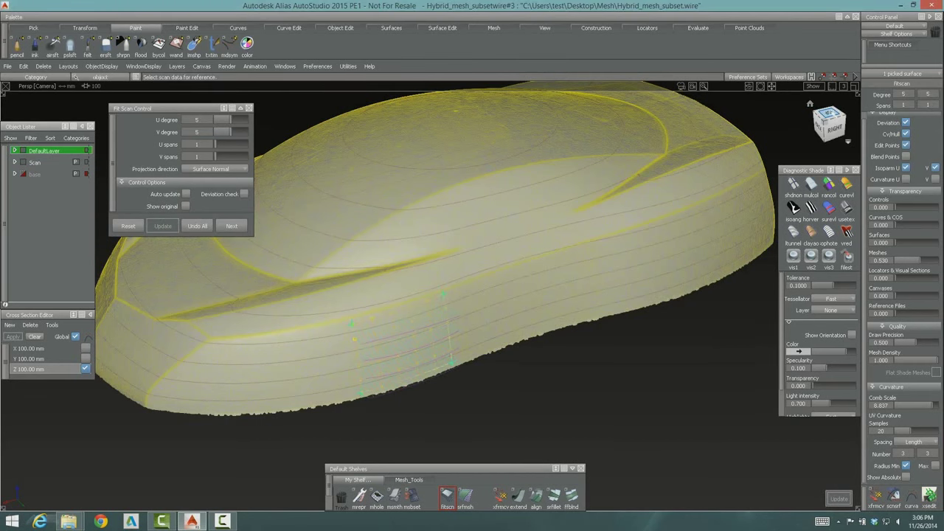
Step: Stretch the fitted patch into the concave middle of the bodyside by moving its two inner corners, checking the curvature comb from the top
click(828, 113)
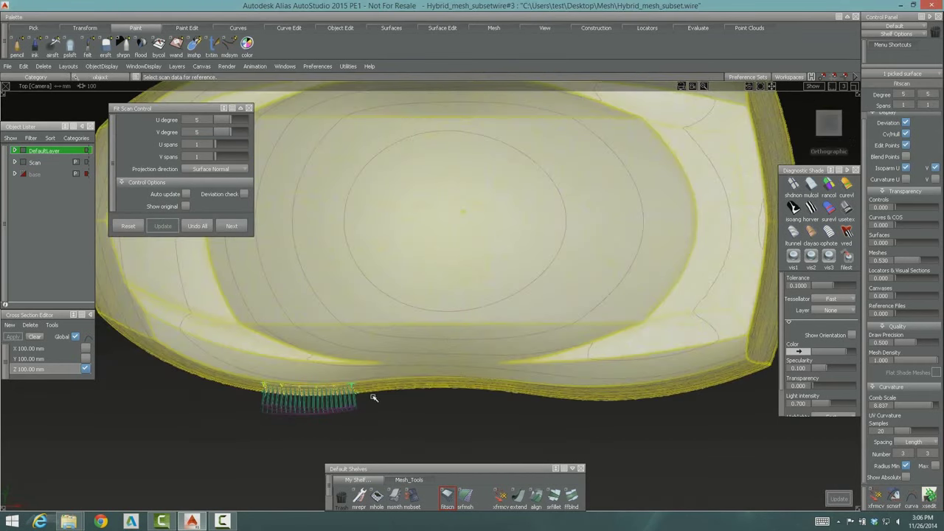
alt+shift+right_drag(379, 405, 383, 381)
alt+shift+drag(383, 382, 424, 347)
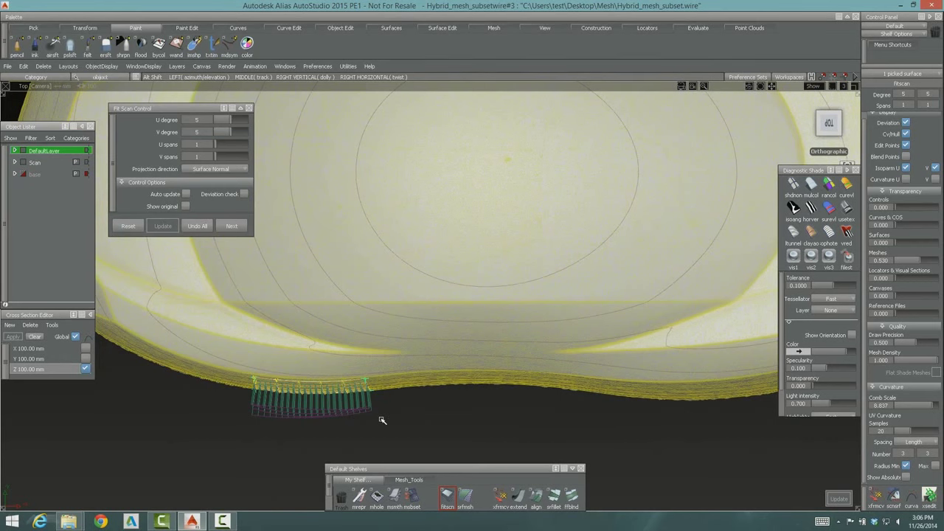
alt+shift+drag(381, 420, 450, 312)
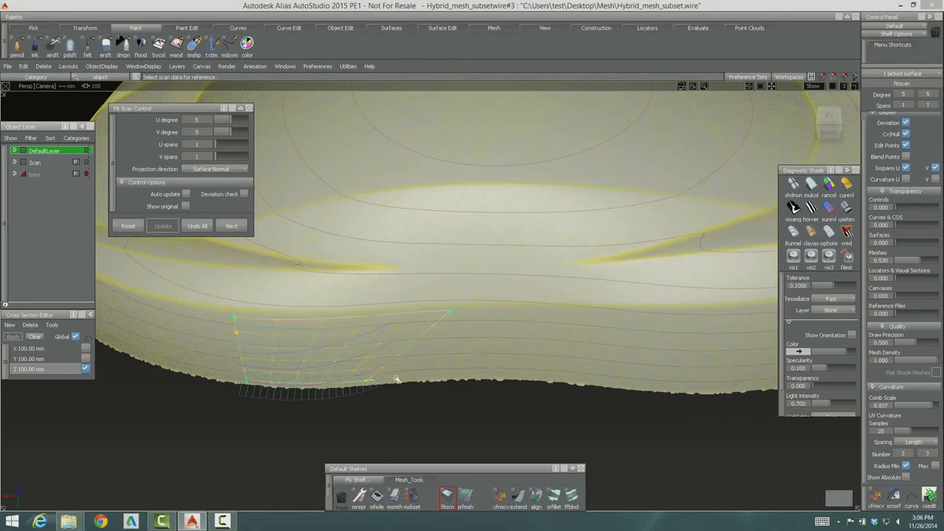
click(487, 371)
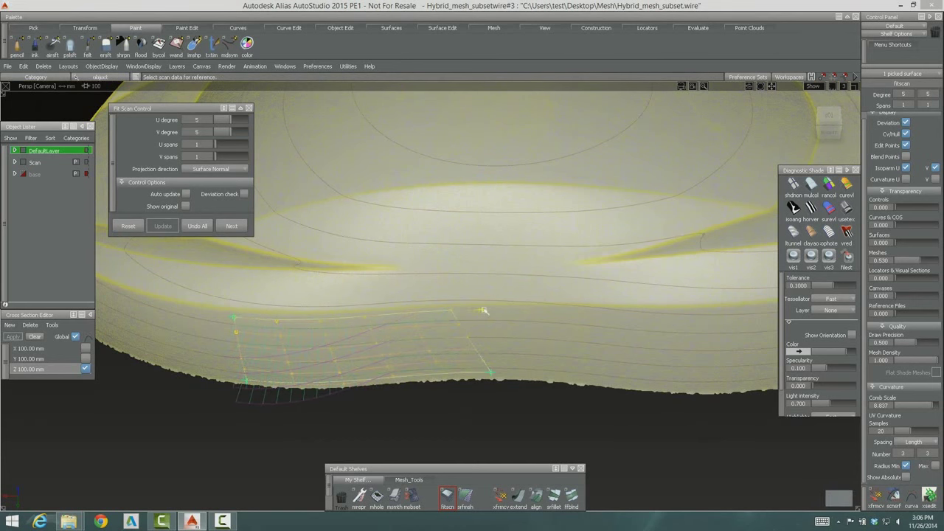
click(829, 116)
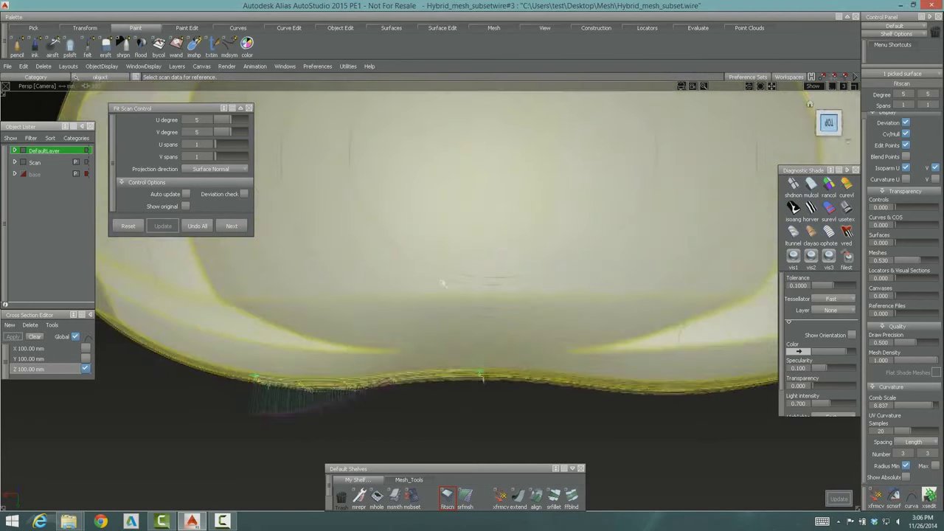
ctrl+shift+drag(449, 337, 445, 387)
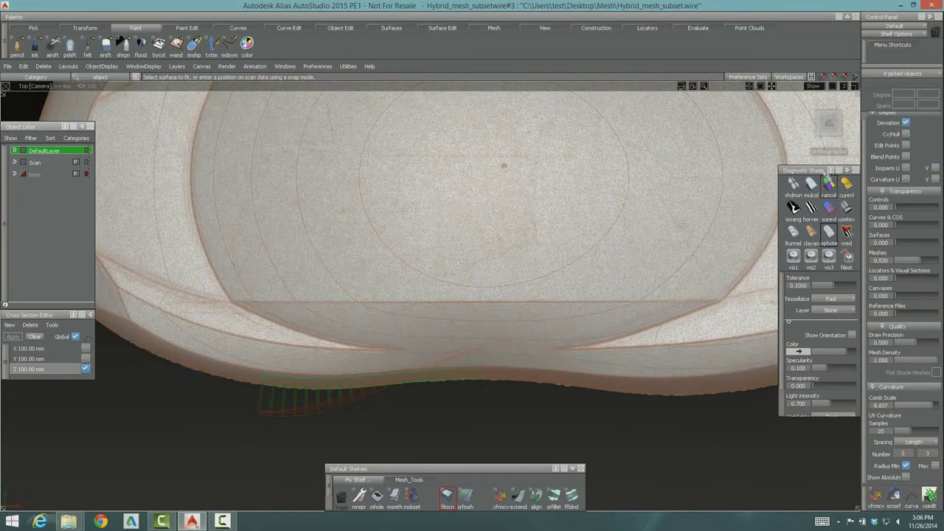
Step: Compare the extent of the fitted patch with the curvature shading and the black strokes on the bodyside
double_click(808, 170)
click(829, 152)
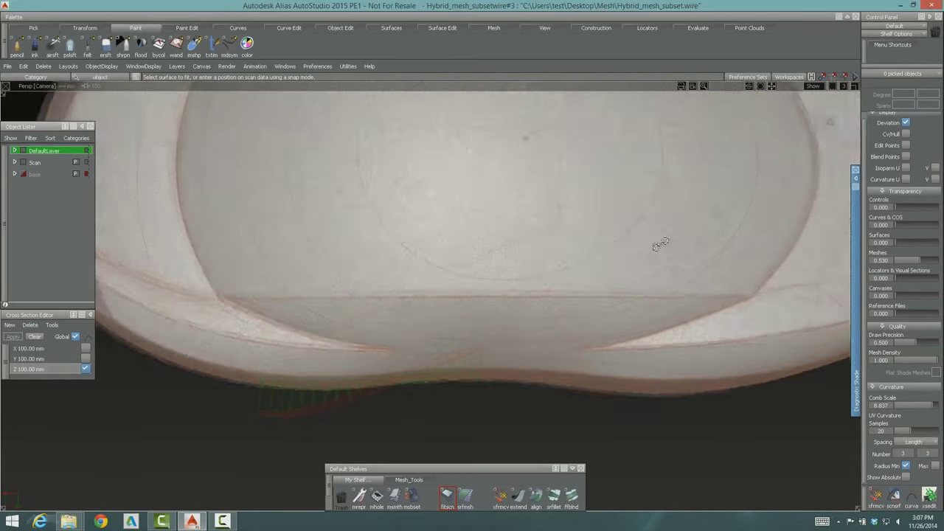
alt+shift+click(848, 244)
click(826, 265)
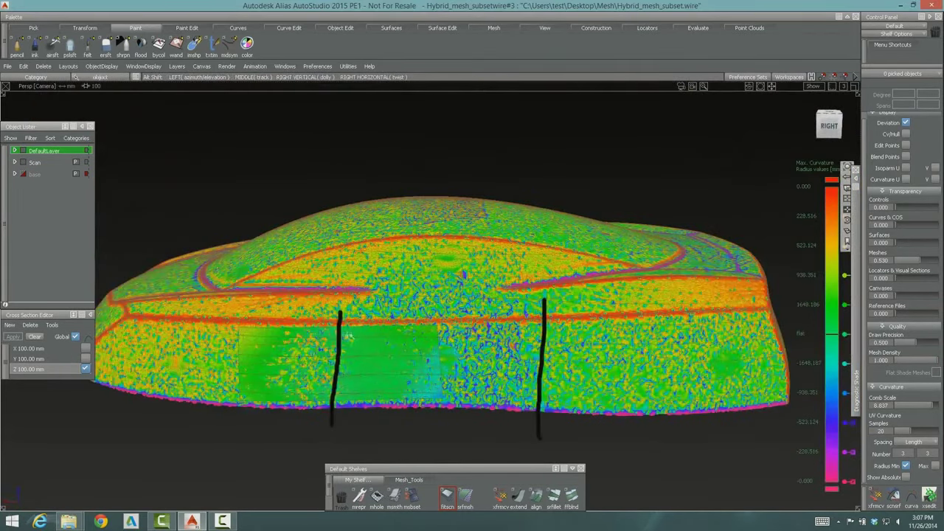
mouse_move(351, 288)
alt+shift+mouse_down()
mouse_move(339, 443)
mouse_move(346, 346)
mouse_move(383, 361)
mouse_move(773, 298)
alt+shift+mouse_up()
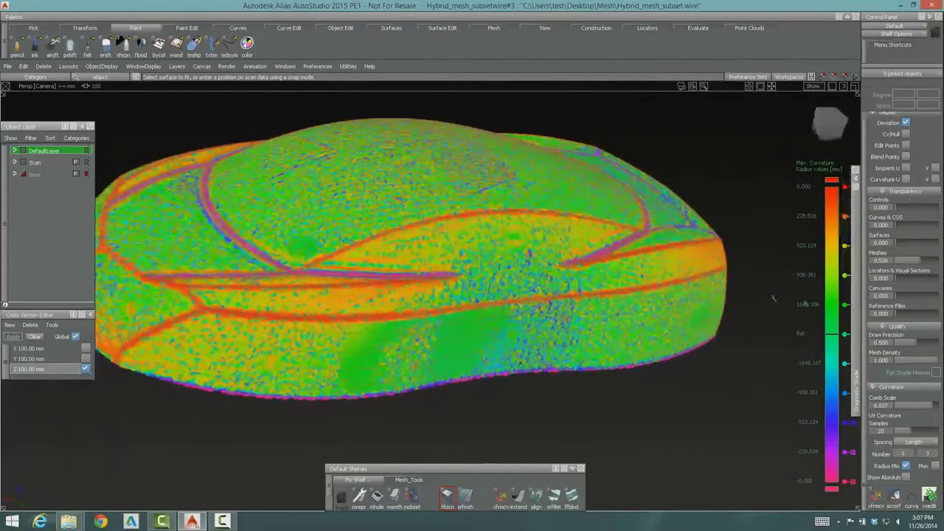
Step: Replace the curvature shading with multi-colour shading, then turn off diagnostic shading around the fitted patch
click(855, 273)
click(794, 186)
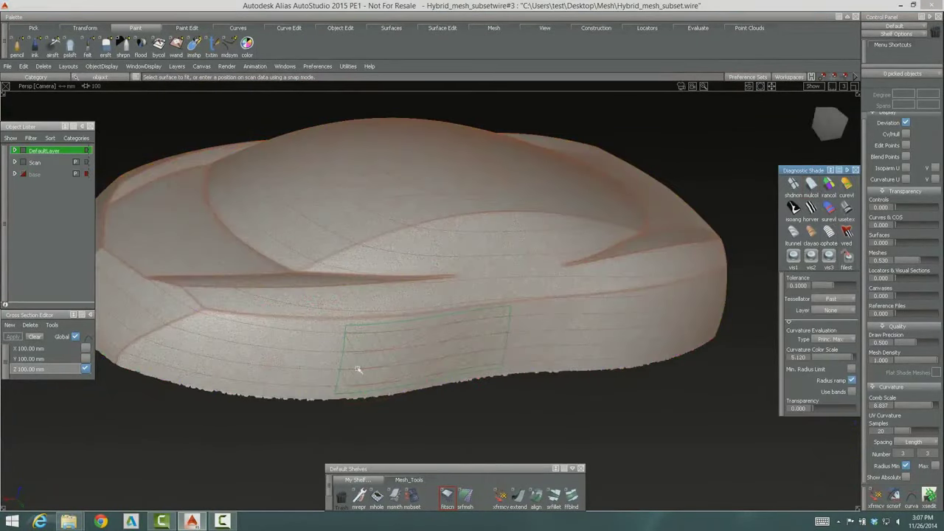
alt+shift+drag(357, 369, 430, 371)
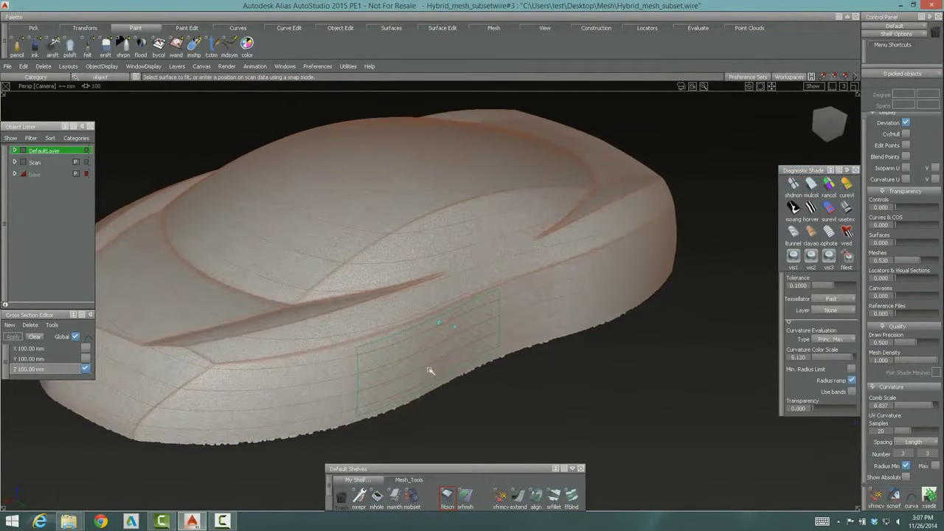
click(794, 186)
alt+shift+right_drag(432, 354, 430, 339)
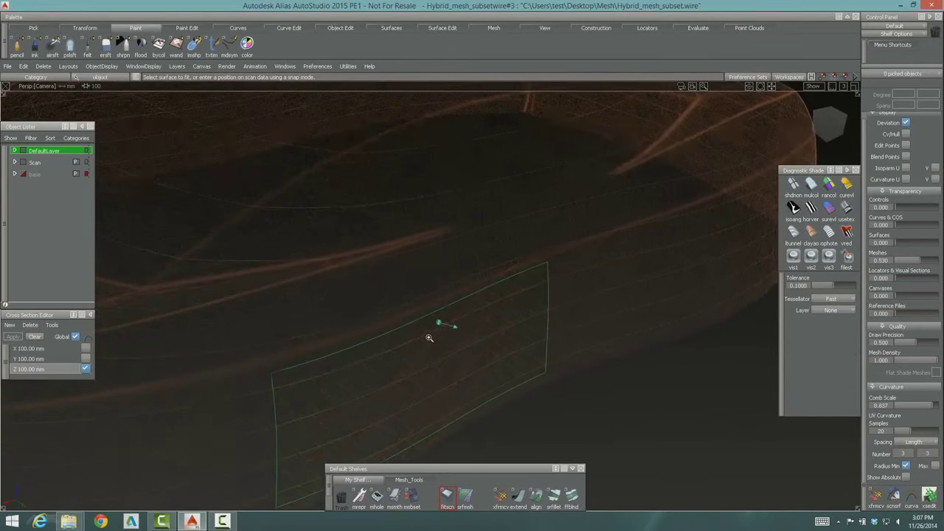
Step: Reopen the Fit Scan patch for editing and pull its two inner corners back to shorten it
click(547, 300)
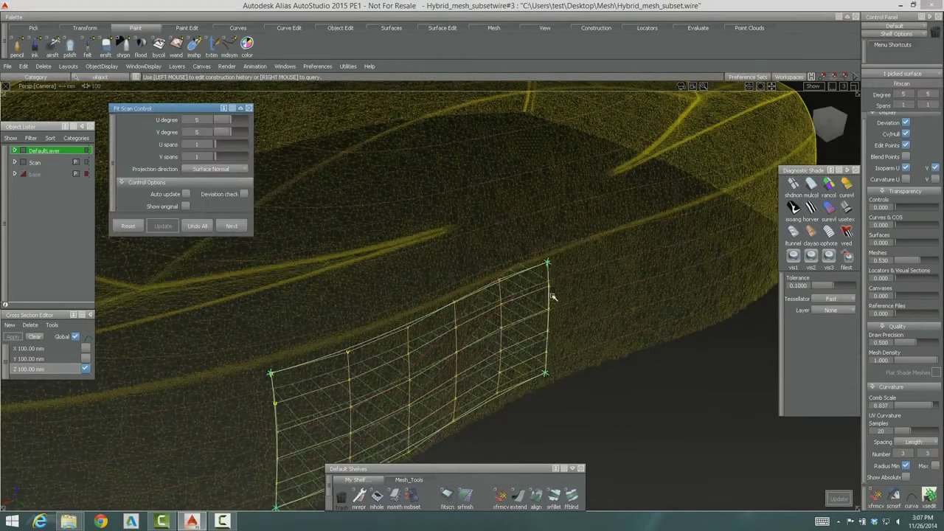
click(476, 292)
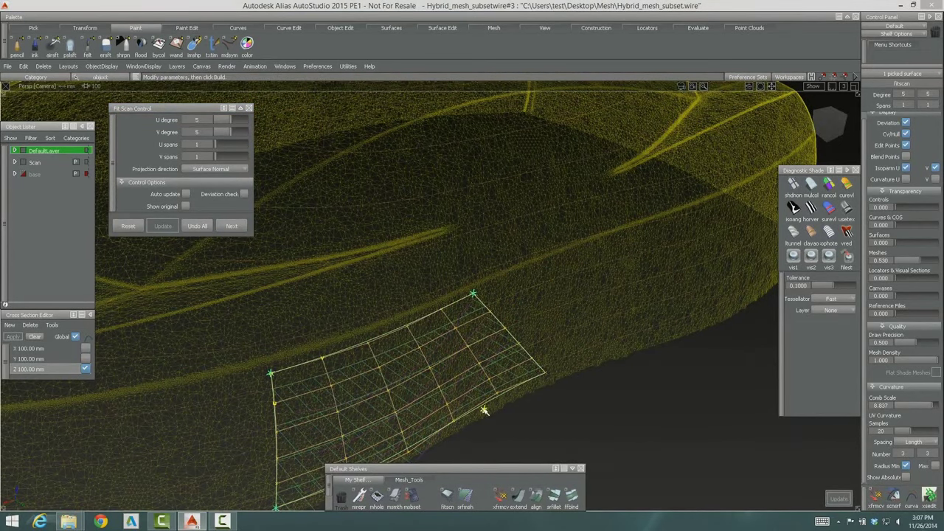
drag(484, 411, 485, 409)
Step: Shade the fitted patch in multi-colour and adjust its corner points so its side edges run nearly vertical
alt+shift+drag(575, 392, 424, 403)
click(811, 186)
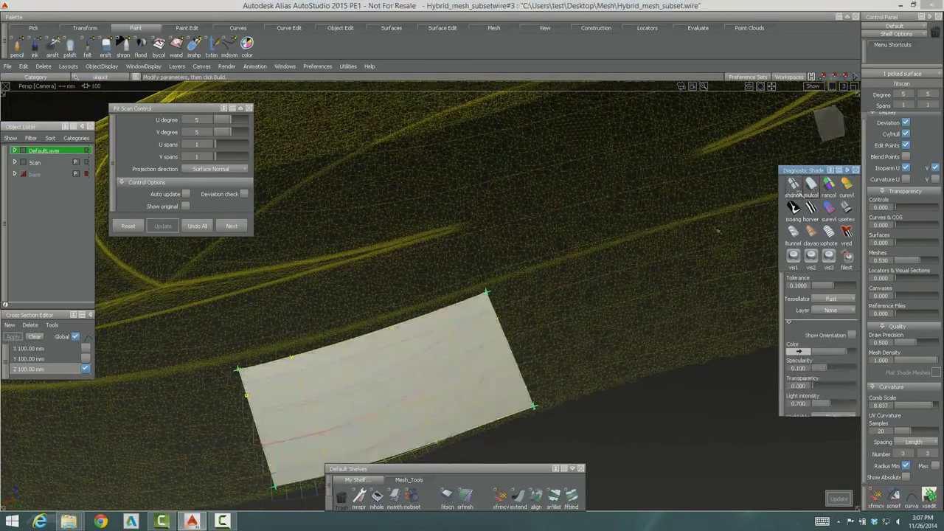
mouse_move(583, 315)
alt+shift+mouse_down()
mouse_move(557, 331)
mouse_move(527, 411)
mouse_move(551, 371)
mouse_move(517, 380)
mouse_move(549, 332)
mouse_move(505, 336)
mouse_move(510, 404)
alt+shift+mouse_up()
click(466, 417)
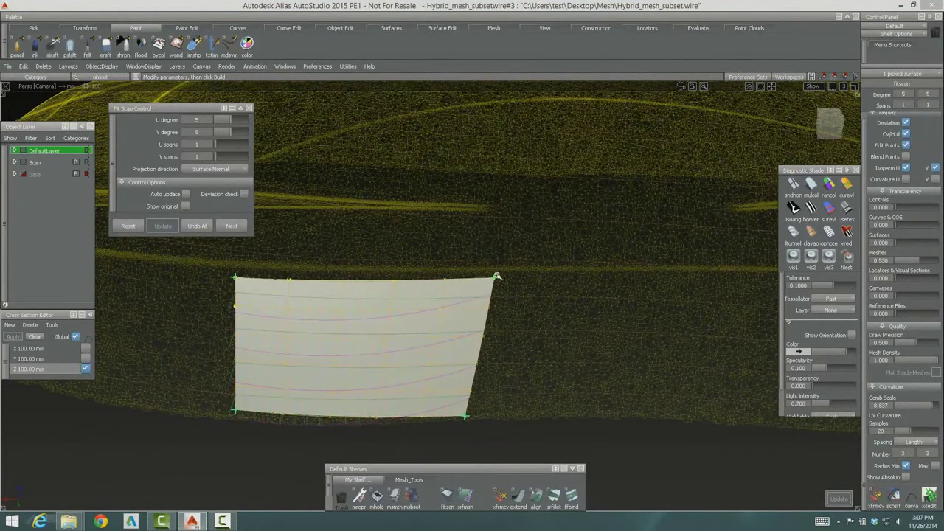
drag(466, 416, 487, 416)
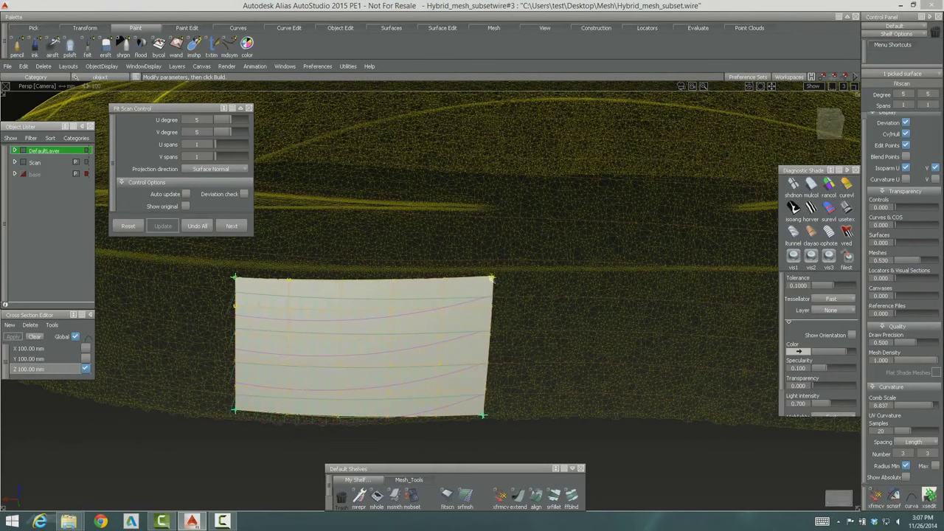
alt+shift+drag(501, 302, 516, 435)
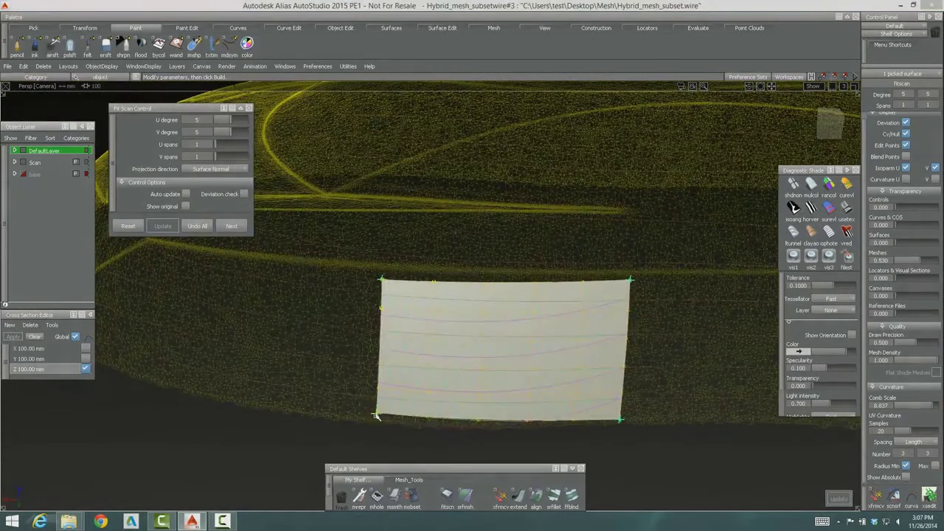
drag(379, 418, 585, 293)
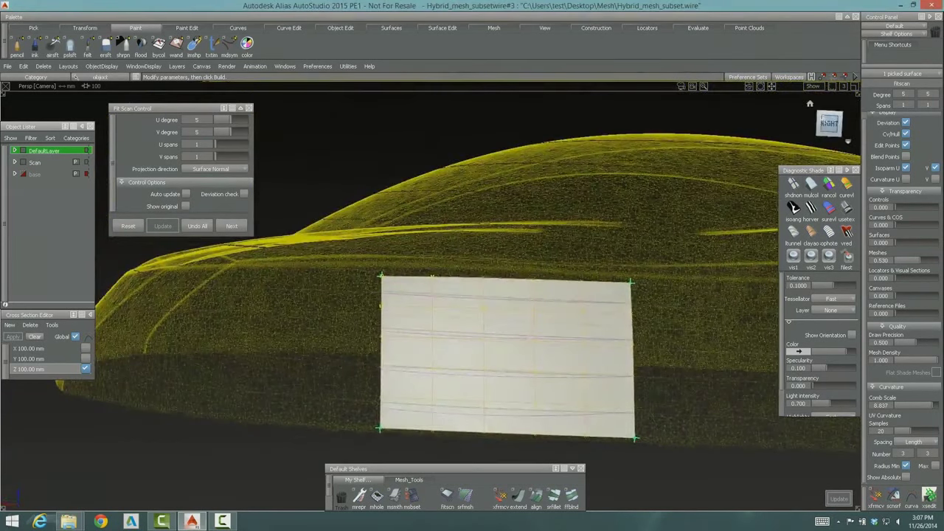
Step: In the right orthographic view, move the first patch's lower-left corner so its left edge runs vertically
click(828, 123)
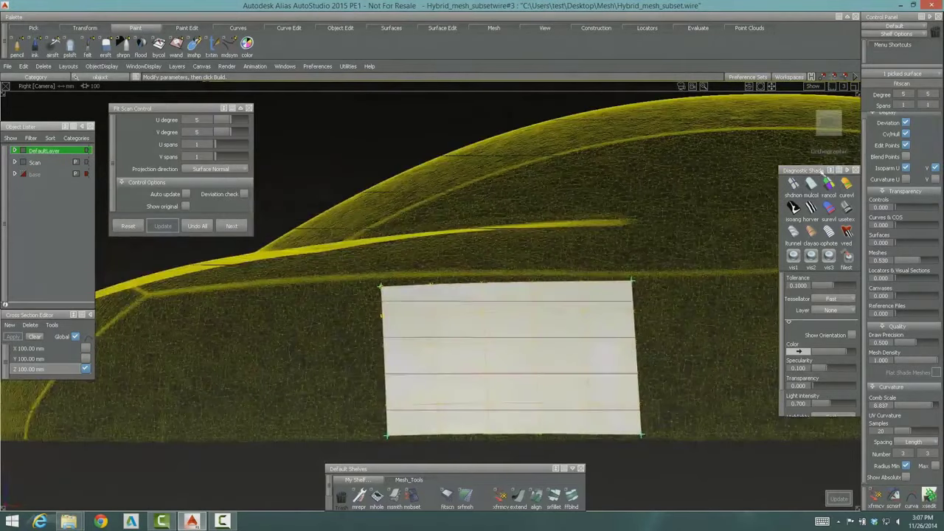
click(840, 171)
alt+shift+middle_drag(571, 339, 502, 316)
click(318, 418)
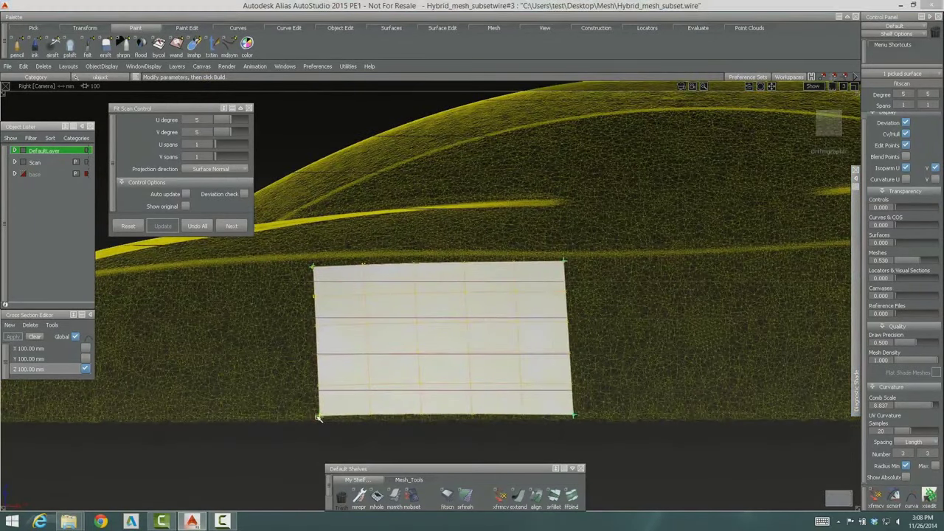
drag(314, 418, 313, 419)
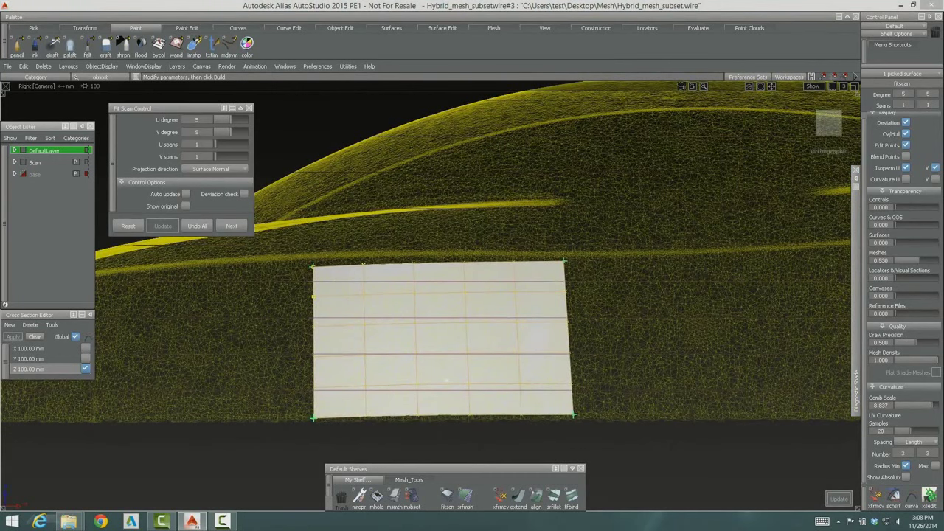
Step: Place the four corners of a second Fit Scan patch on the bodyside mesh, starting beside the first patch's right edge
alt+shift+drag(427, 343, 618, 354)
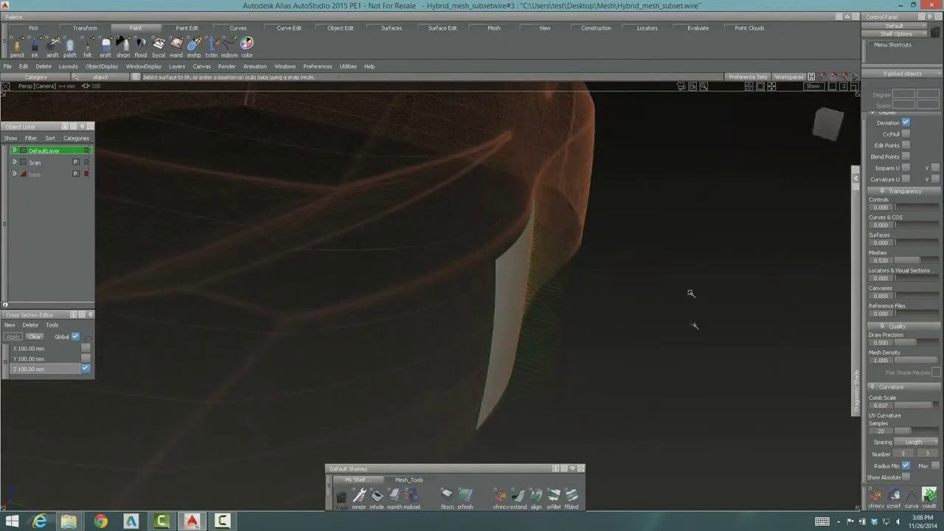
alt+shift+drag(694, 325, 542, 337)
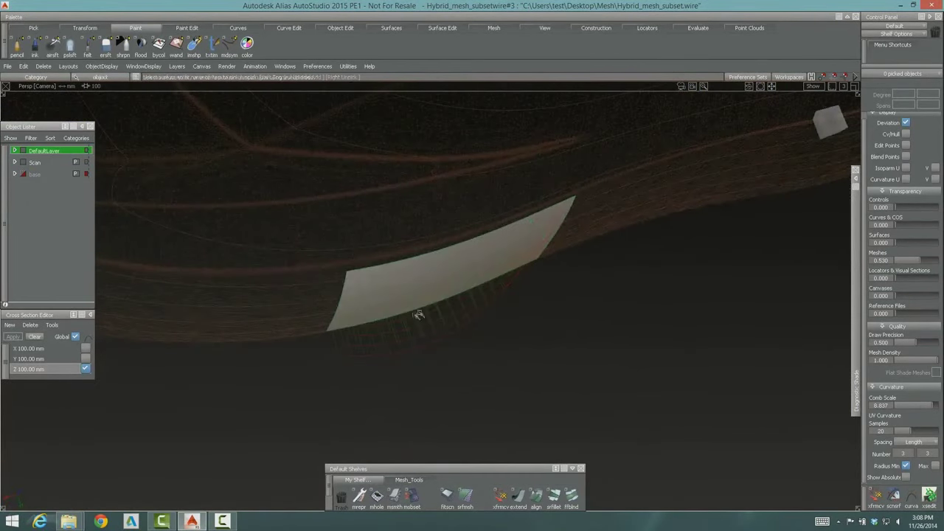
click(459, 287)
click(473, 304)
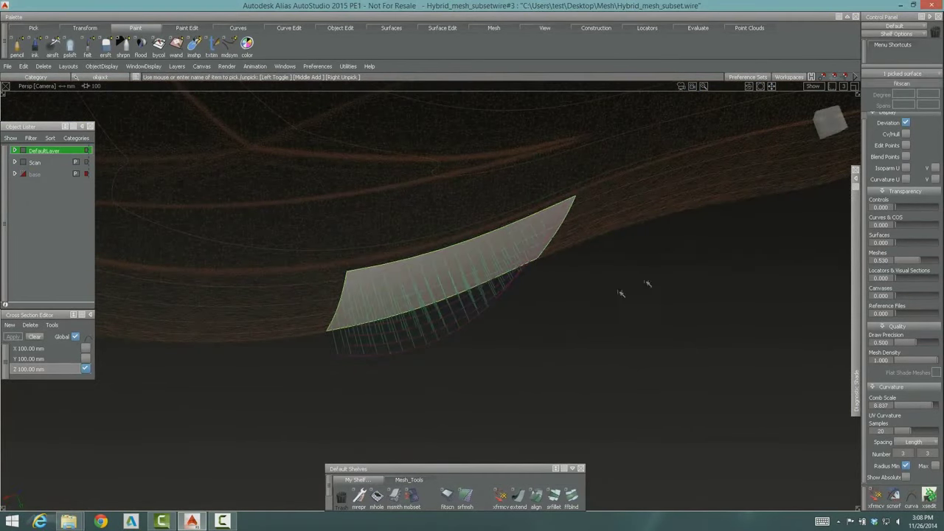
mouse_move(622, 280)
alt+shift+mouse_down()
mouse_move(592, 347)
mouse_move(639, 284)
alt+shift+mouse_up()
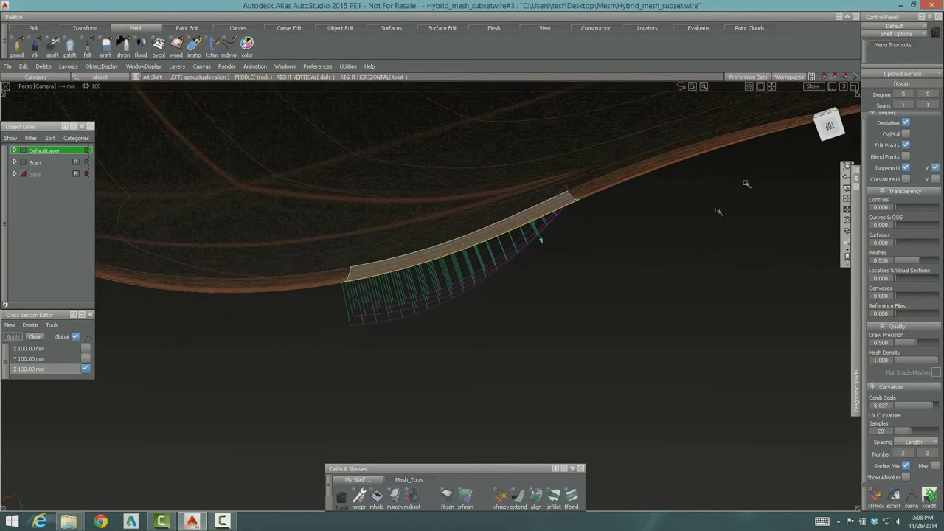
click(827, 133)
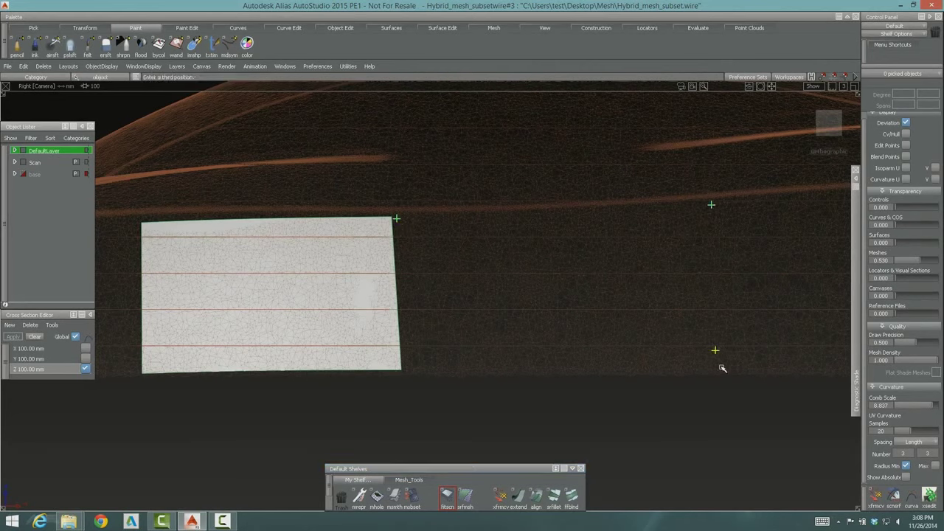
click(540, 357)
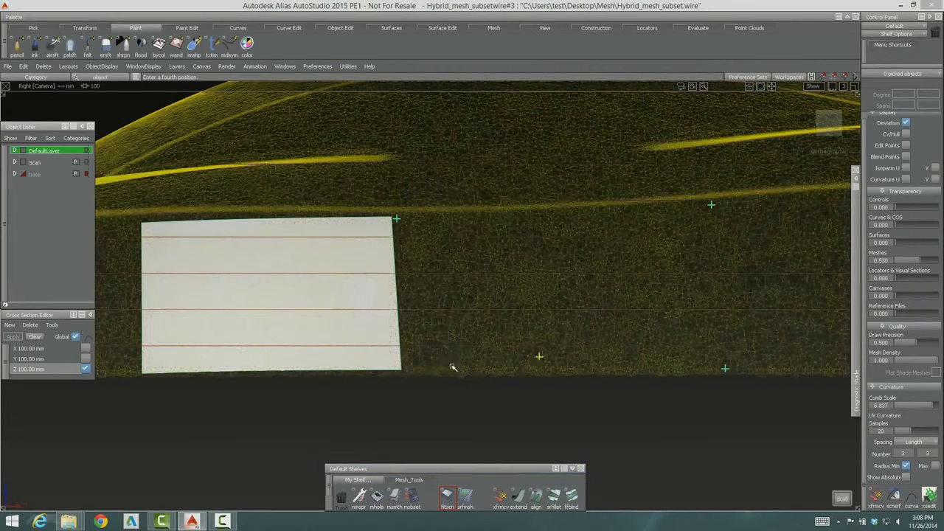
click(404, 368)
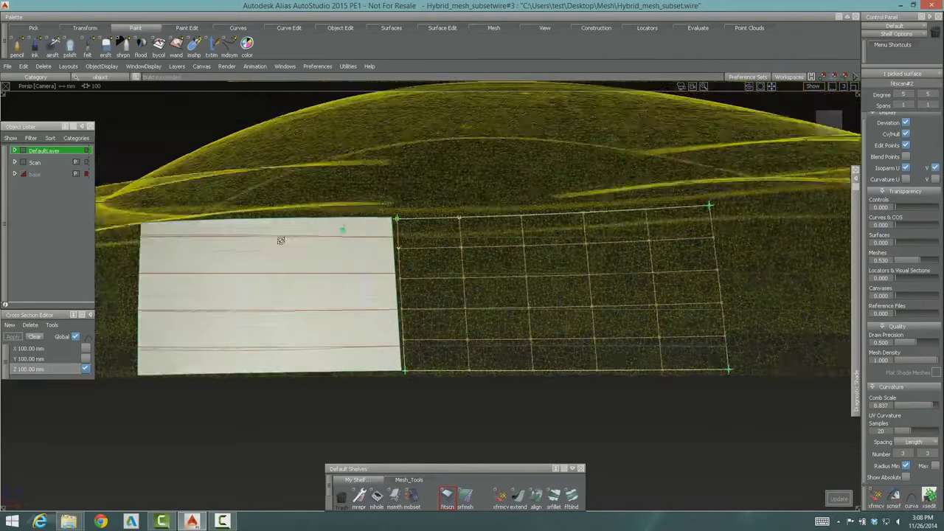
Step: Move the second patch's two outer corners slightly further along the bodyside so its outer edge runs nearly vertical
alt+shift+drag(291, 248, 310, 346)
alt+shift+drag(554, 193, 622, 236)
alt+shift+middle_drag(515, 231, 371, 250)
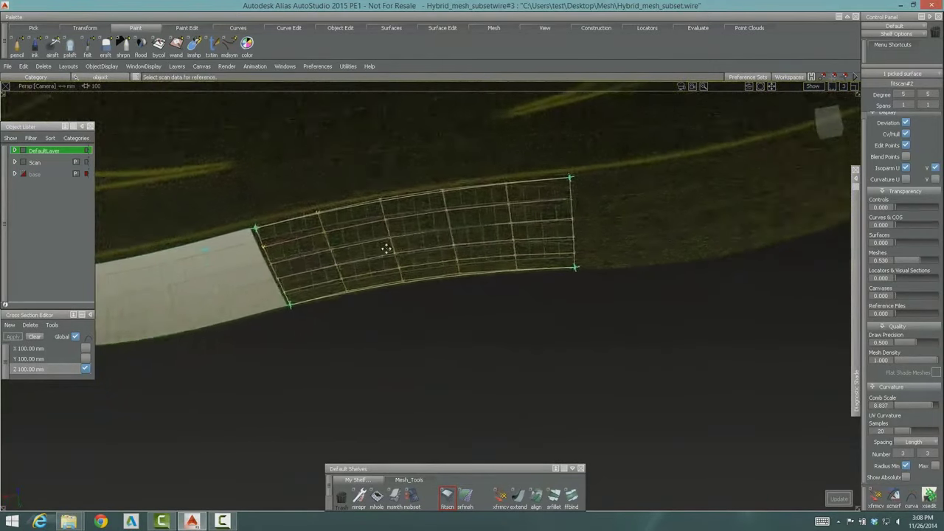
alt+shift+drag(371, 250, 531, 191)
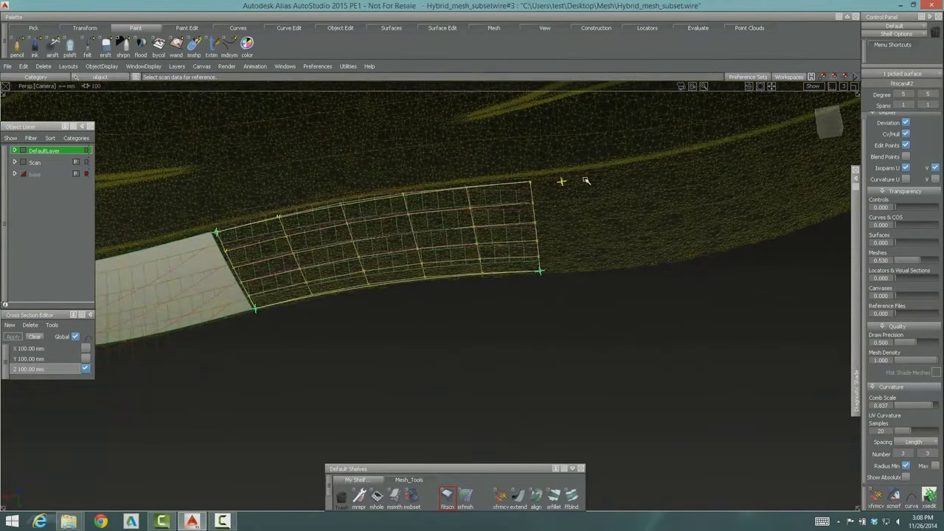
click(622, 169)
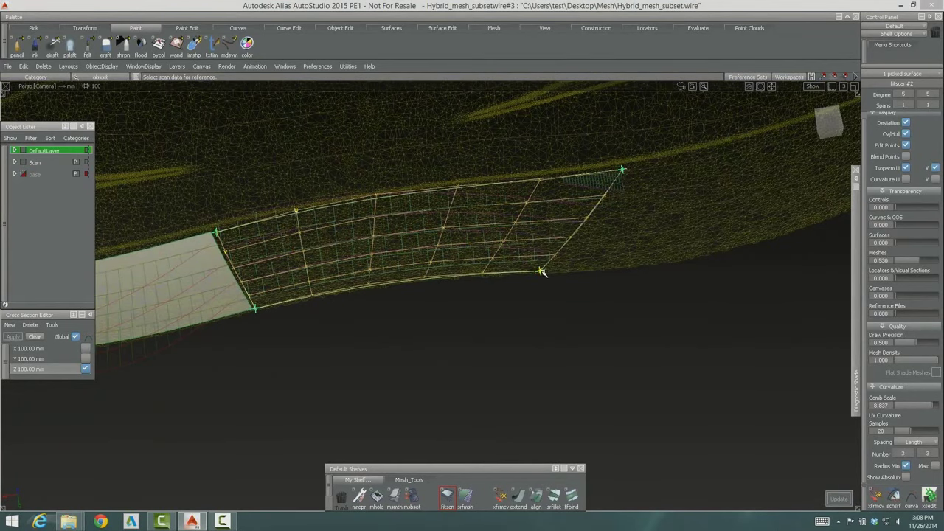
click(582, 267)
drag(626, 163, 587, 176)
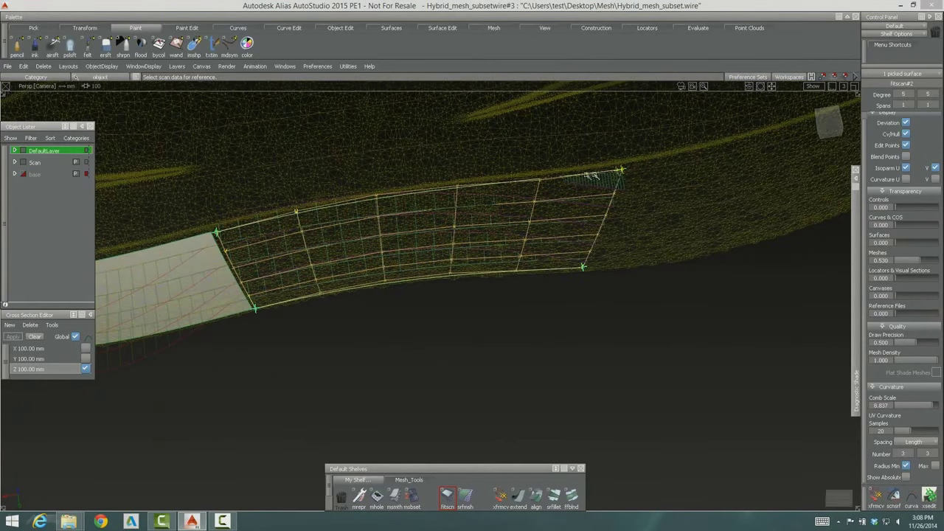
click(563, 178)
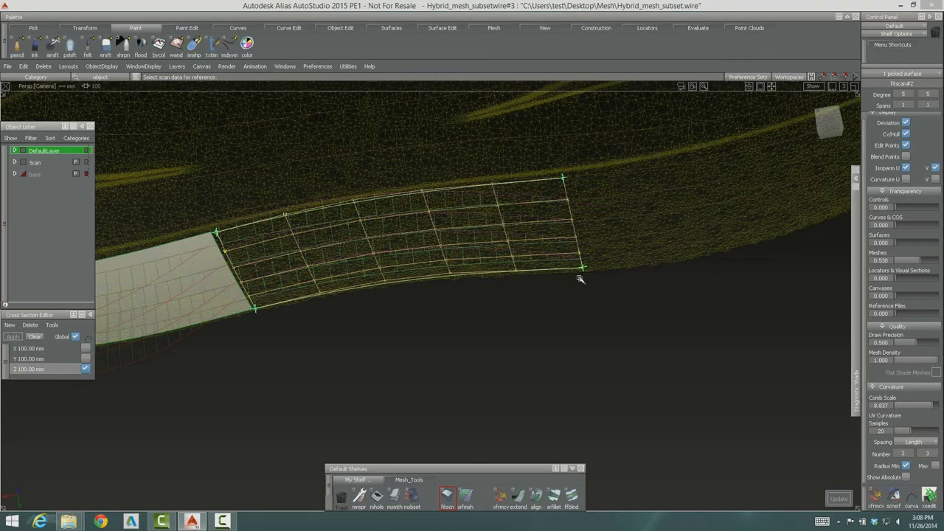
drag(583, 270, 561, 271)
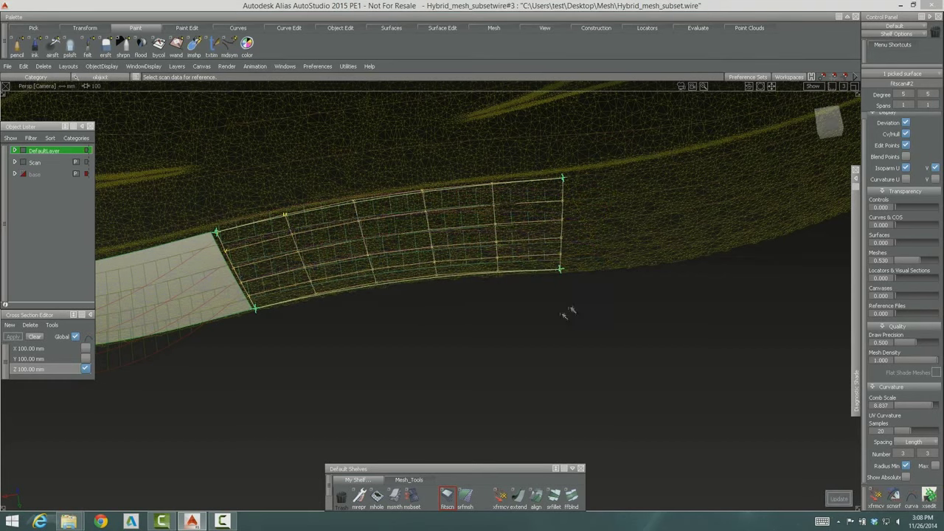
Step: Apply random-colour diagnostic shading to the scan mesh and the two fitted patches
alt+shift+drag(563, 316, 553, 197)
alt+shift+drag(434, 263, 681, 306)
ctrl+shift+drag(601, 325, 602, 365)
mouse_move(857, 270)
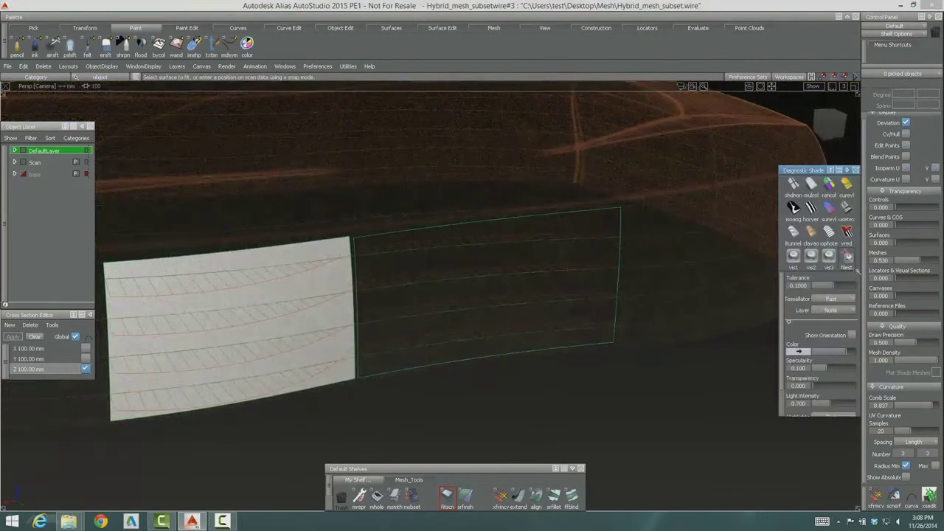
click(831, 186)
alt+shift+drag(399, 364, 504, 318)
Step: Reopen the second Fit Scan patch for editing and turn on its deviation check
click(517, 270)
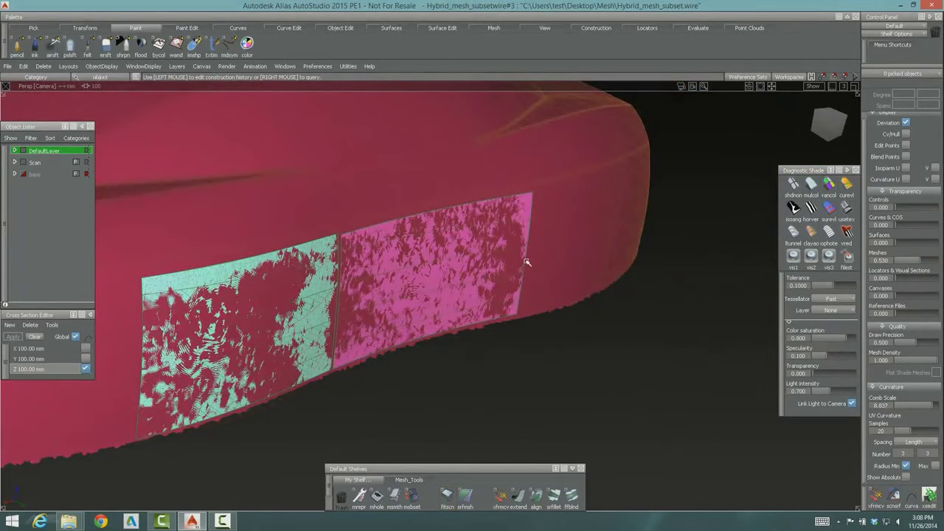
click(525, 263)
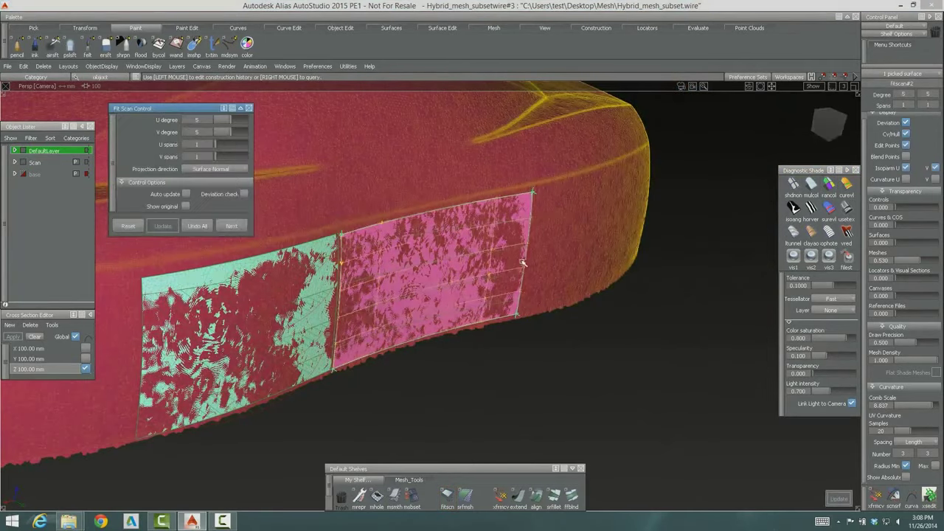
click(245, 193)
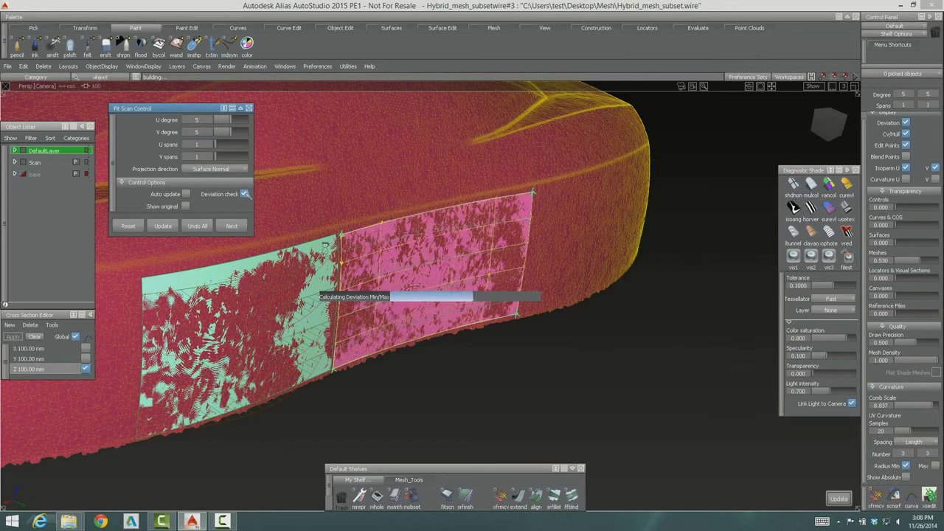
ctrl+shift+drag(542, 412, 546, 334)
alt+shift+drag(655, 341, 677, 337)
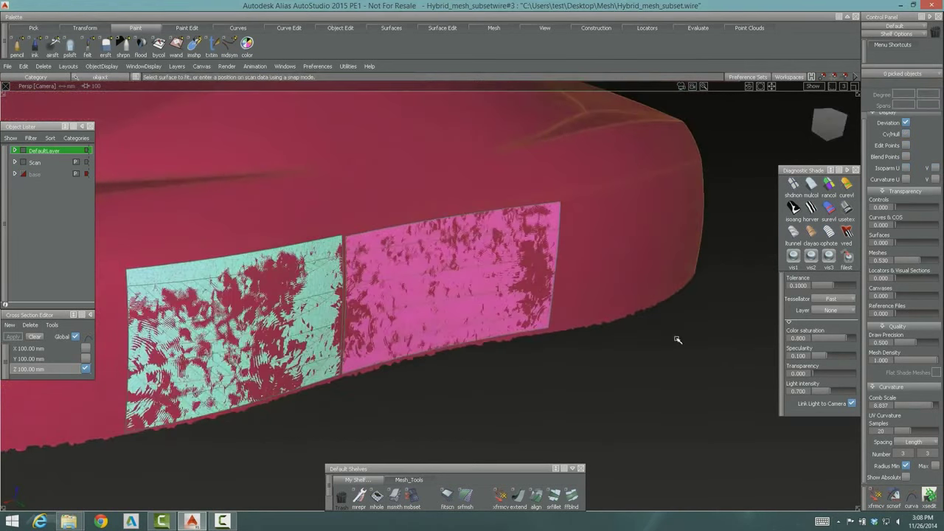
click(558, 274)
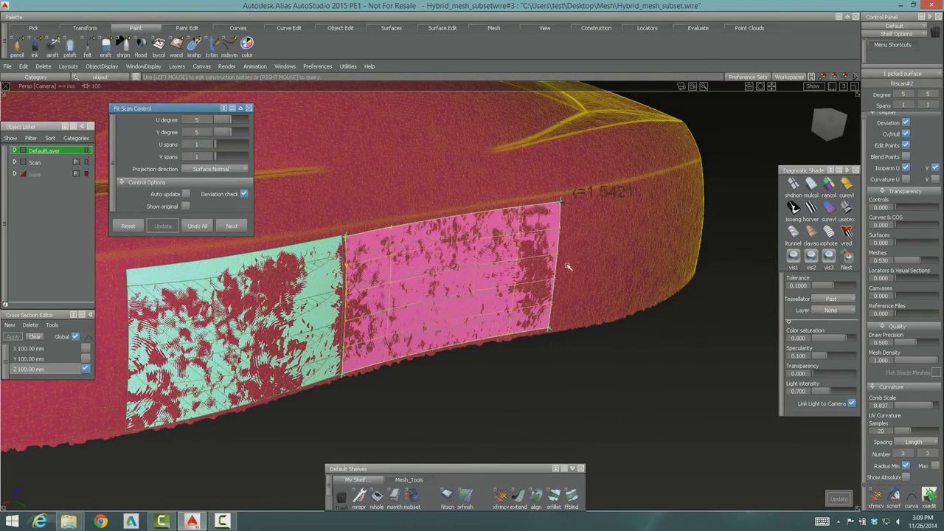
Step: Fit a third scan patch from the second patch's outer edge towards the end of the bodyside
alt+shift+drag(587, 272, 623, 311)
alt+shift+middle_drag(624, 311, 166, 281)
alt+shift+right_drag(597, 316, 599, 322)
alt+shift+drag(599, 323, 625, 324)
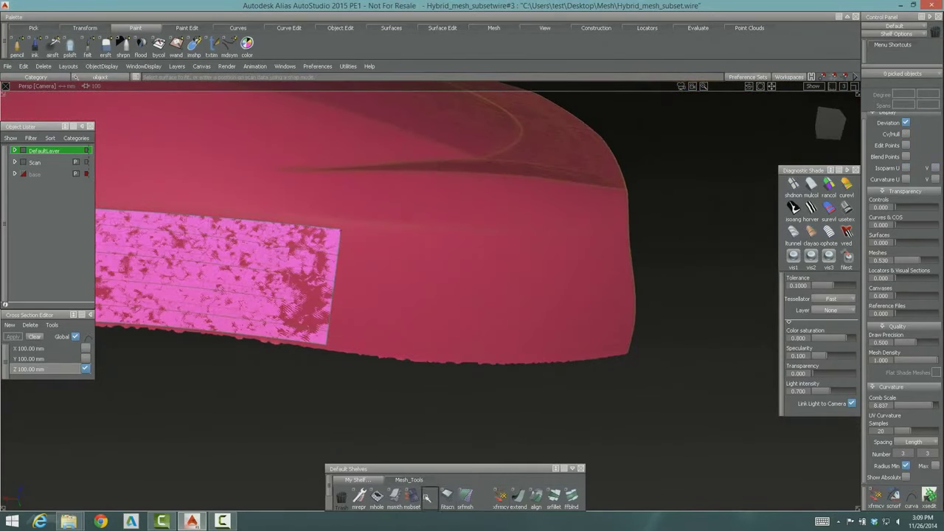
click(447, 496)
click(344, 231)
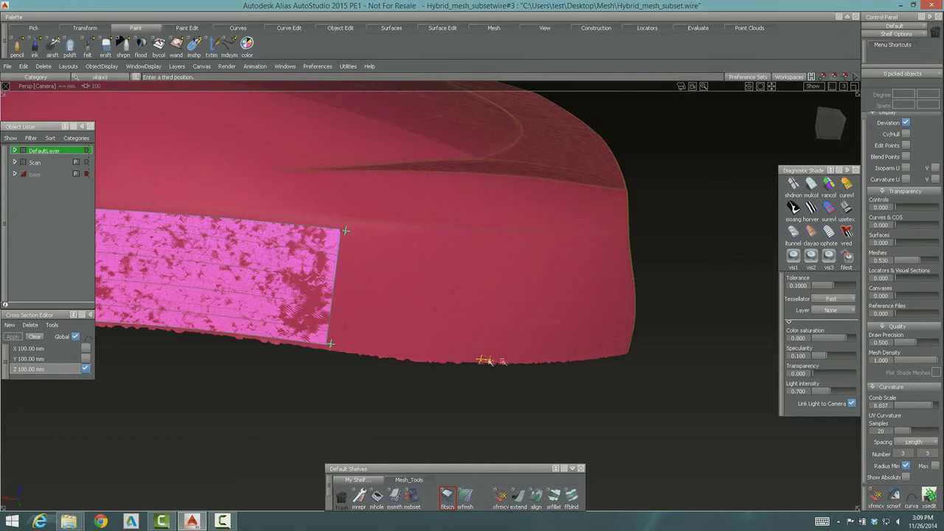
click(520, 357)
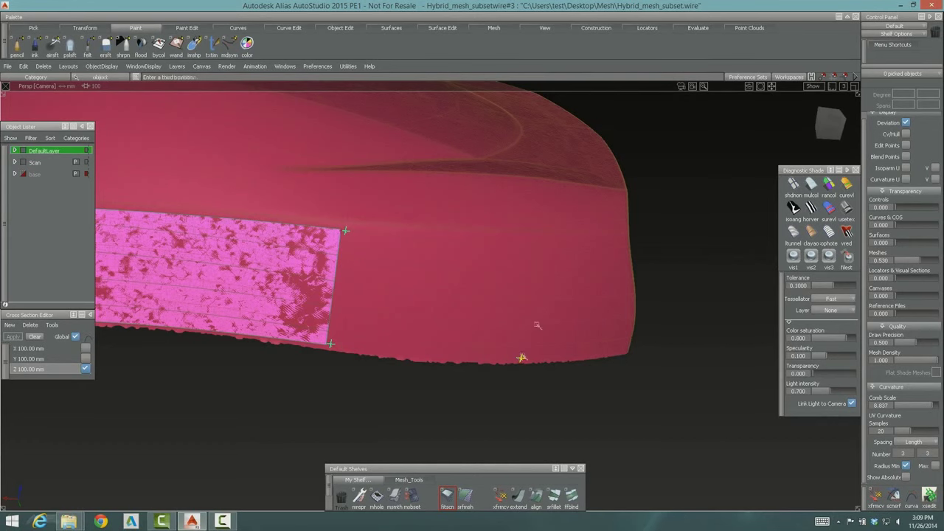
click(530, 236)
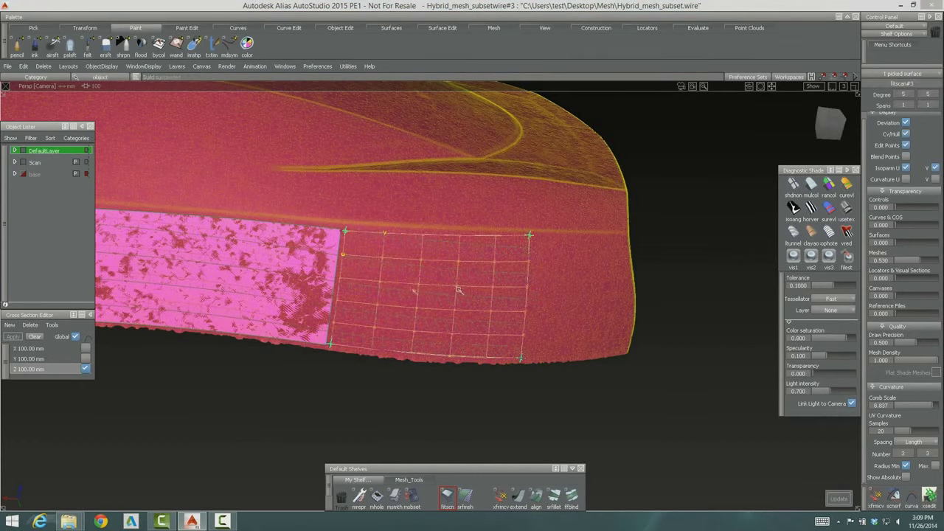
Step: Extend the third patch by moving its outer corners towards the car's end and pull its inner corners onto the second patch's edge
alt+shift+drag(427, 303, 409, 329)
drag(538, 215, 590, 212)
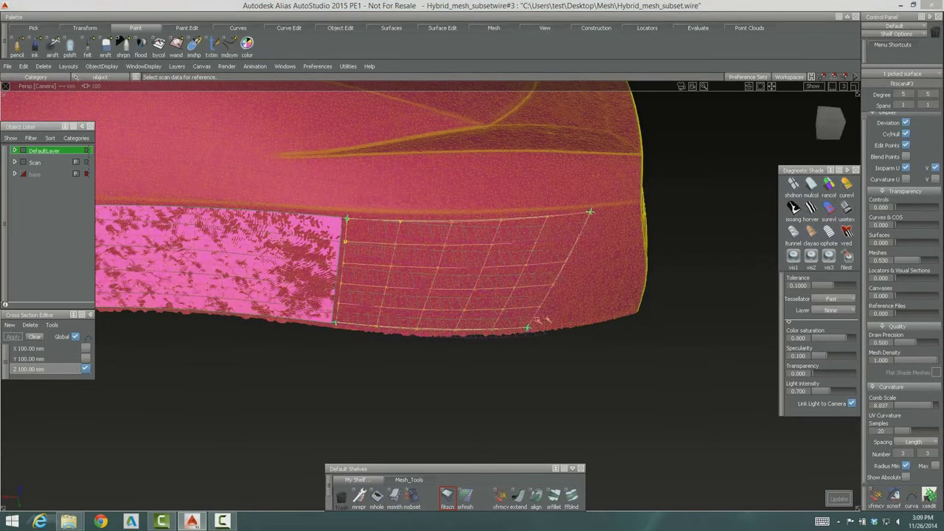
drag(530, 329, 581, 321)
alt+shift+drag(329, 318, 457, 330)
scroll(458, 315, up, 5)
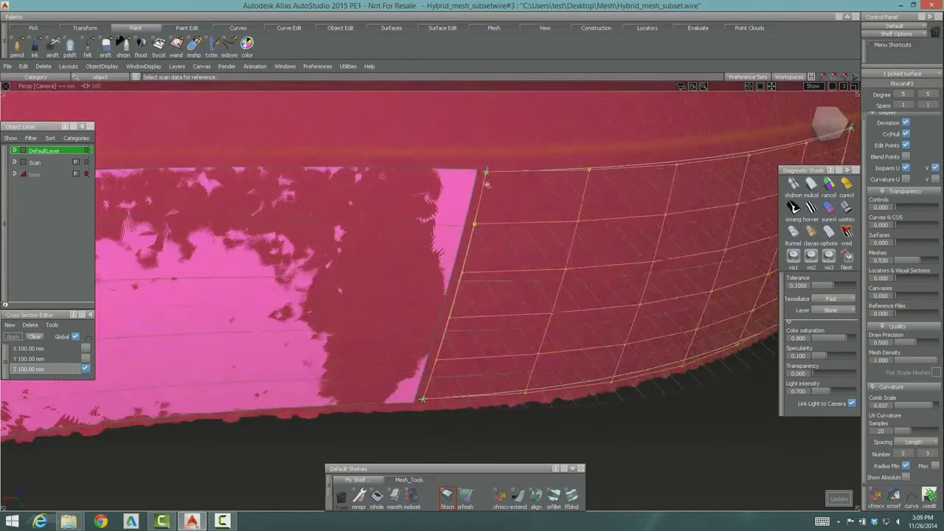
drag(487, 173, 478, 169)
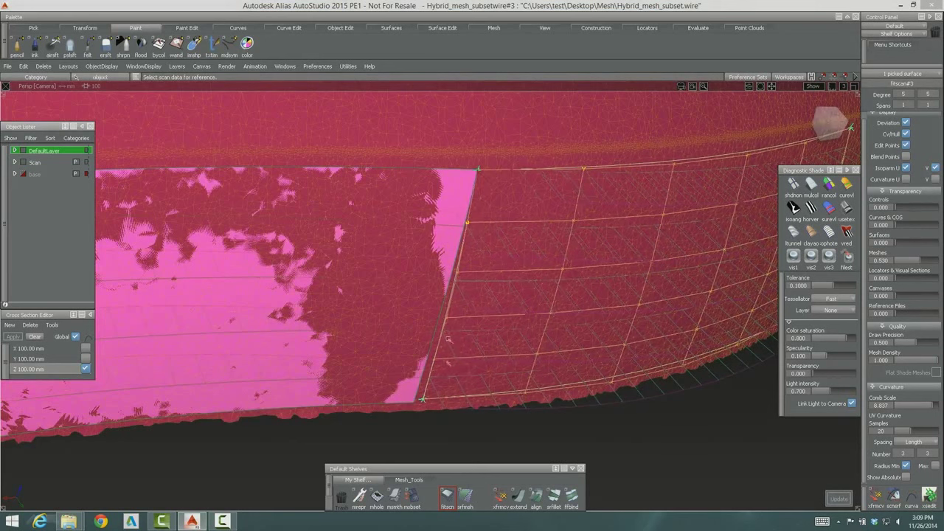
drag(416, 403, 488, 235)
Step: Reshade the mesh and all three fitted patches, trying multi-colour and settling on random colours
alt+shift+right_drag(488, 235, 490, 248)
click(812, 185)
mouse_move(457, 290)
alt+shift+mouse_down()
mouse_move(430, 288)
mouse_move(476, 288)
mouse_move(509, 225)
mouse_move(464, 253)
mouse_move(510, 255)
alt+shift+mouse_up()
click(830, 185)
alt+shift+right_drag(316, 332, 343, 312)
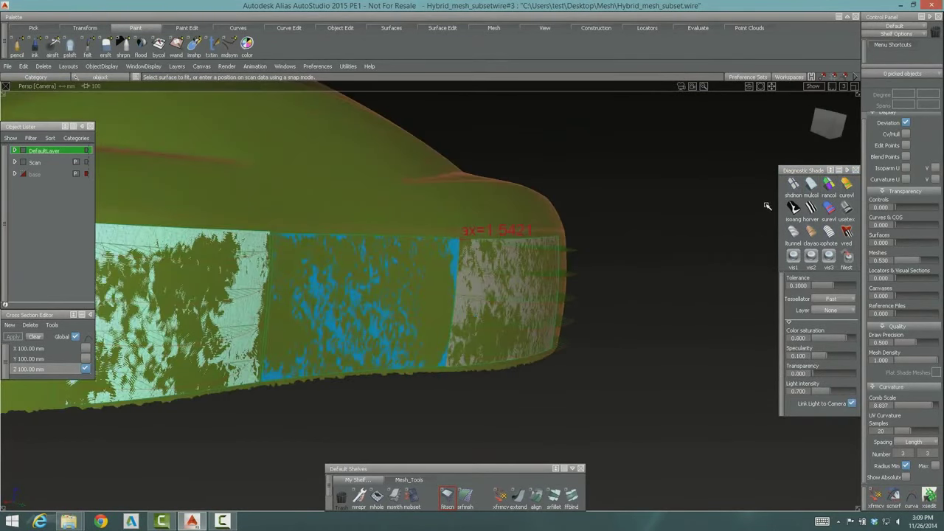
Step: Turn off diagnostic shading and clear the cross sections from the fitted patches and scan mesh
click(791, 190)
alt+shift+drag(360, 244, 268, 299)
ctrl+shift+drag(400, 315, 457, 319)
alt+shift+middle_drag(457, 319, 564, 303)
drag(249, 243, 590, 354)
click(35, 337)
ctrl+shift+drag(365, 318, 421, 321)
alt+shift+drag(196, 342, 188, 299)
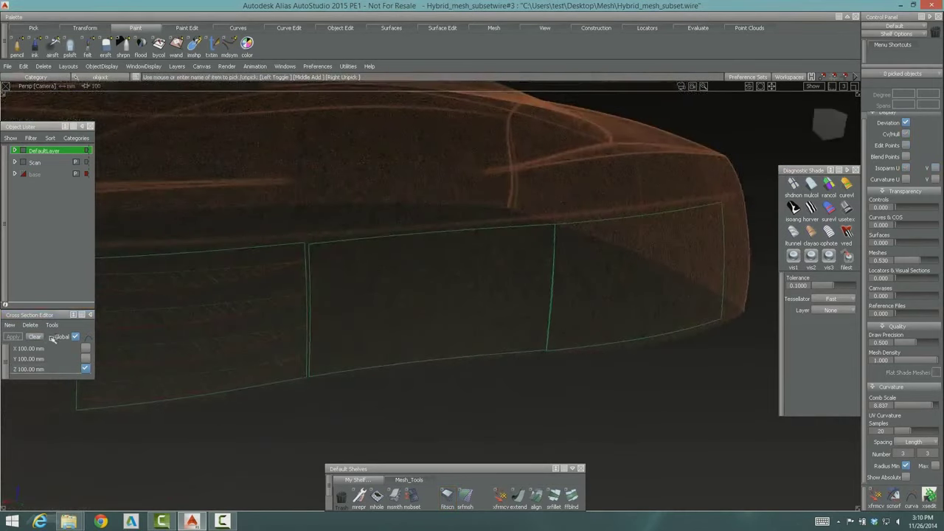
click(36, 337)
click(253, 347)
click(35, 336)
click(281, 382)
alt+shift+drag(281, 382, 361, 299)
Step: Align the second patch's inner edge to the first patch with G2 continuity, using edge alignment and explicit control
click(340, 30)
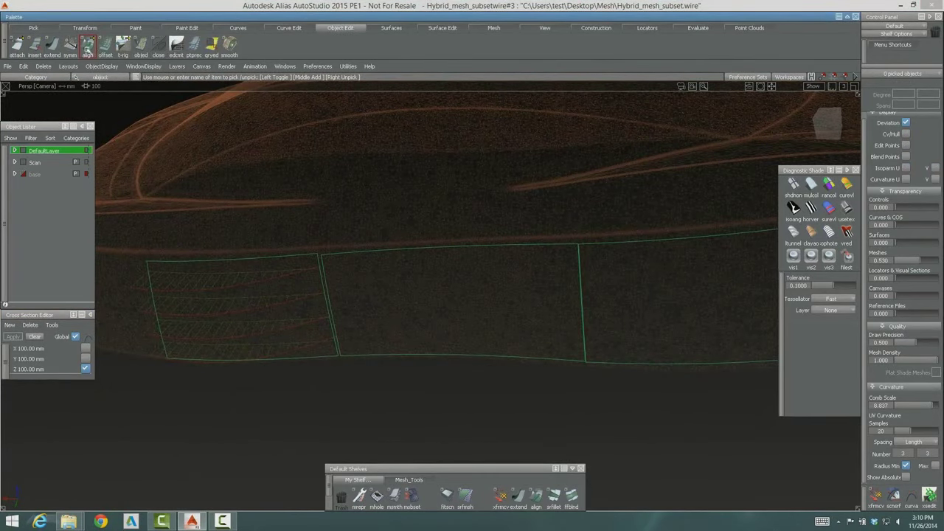
double_click(88, 46)
click(325, 285)
key(Return)
alt+shift+drag(482, 305, 622, 337)
click(635, 386)
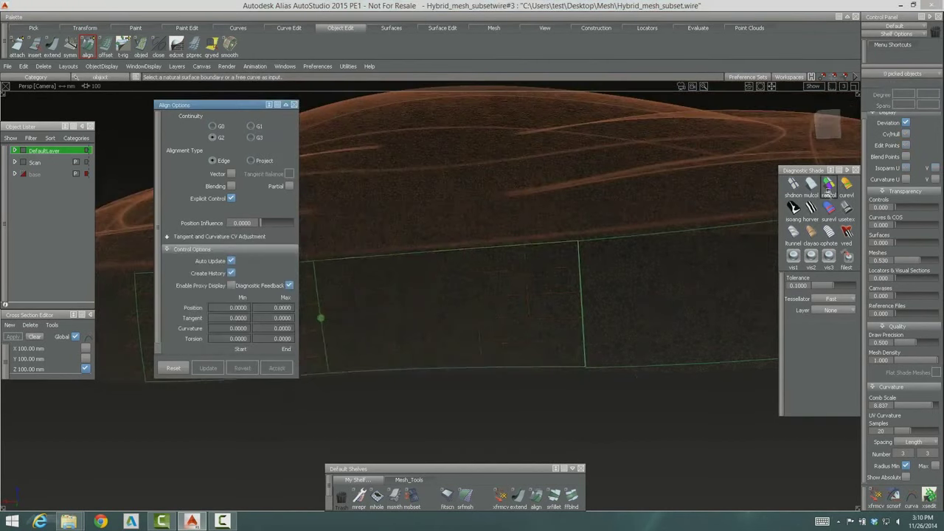
Step: Shade the patches in random colours, then reopen the second patch's alignment and adjust its control handle near the first patch
click(830, 185)
alt+shift+drag(466, 331, 521, 360)
click(335, 307)
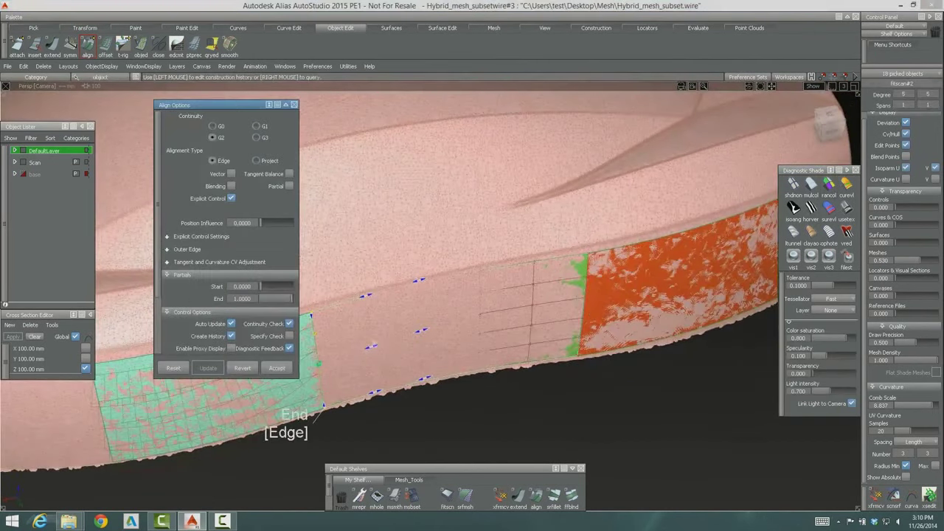
mouse_move(419, 336)
mouse_down()
mouse_move(345, 360)
mouse_move(394, 339)
mouse_up()
Step: Align the second patch's outer edge to the third patch with G2 continuity
alt+shift+drag(431, 343, 489, 374)
click(490, 375)
click(562, 322)
click(573, 328)
click(569, 263)
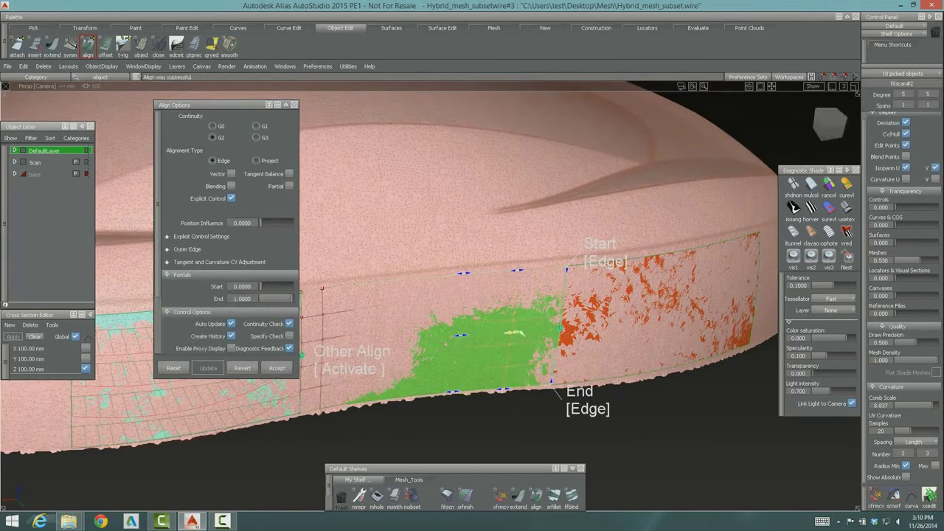
Step: Activate the second patch's other alignment and accept the G2 edge alignments
alt+shift+drag(481, 336, 542, 361)
click(380, 337)
click(277, 368)
alt+shift+right_drag(542, 360, 539, 386)
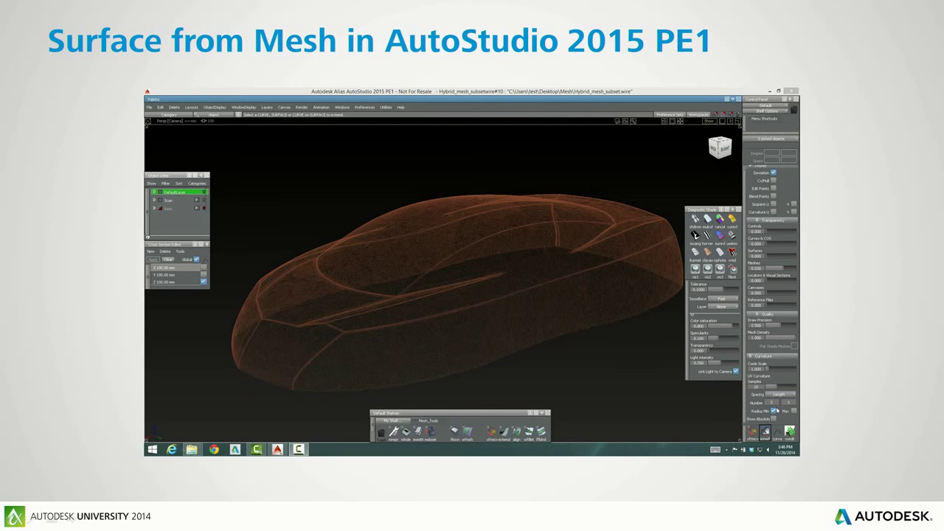
key(Right)
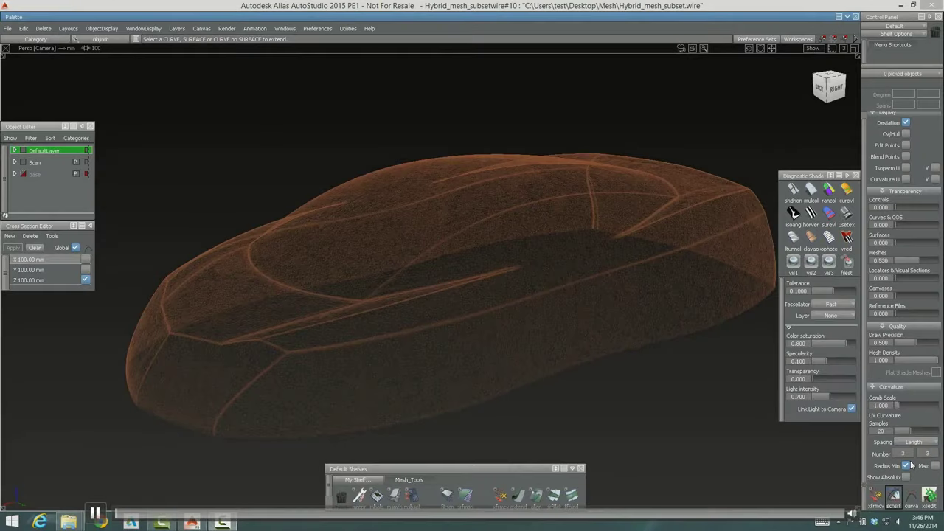
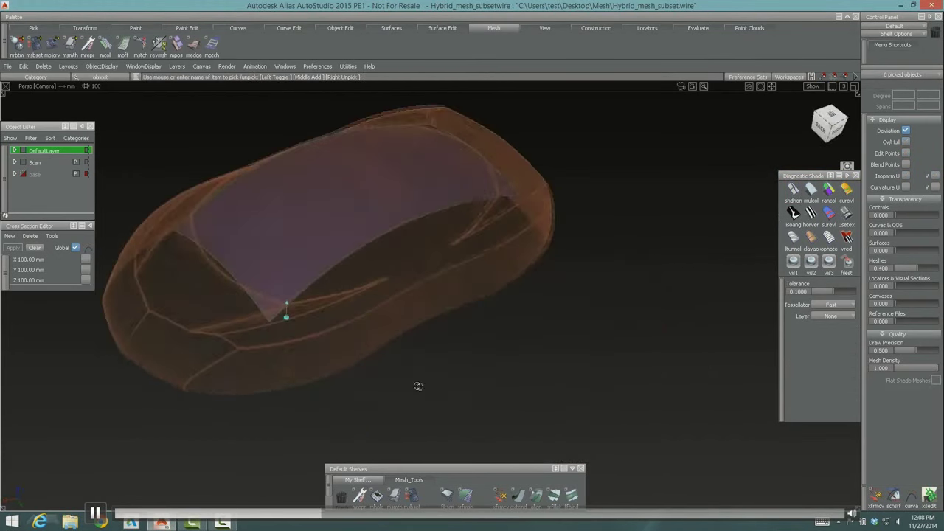
alt+shift+middle_drag(228, 338, 590, 387)
alt+shift+right_drag(459, 388, 459, 382)
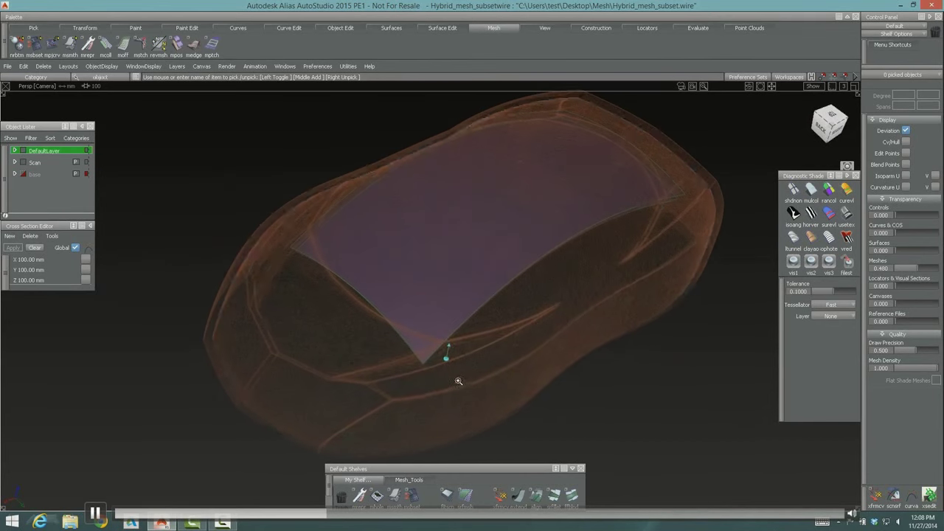
alt+shift+middle_drag(459, 379, 430, 413)
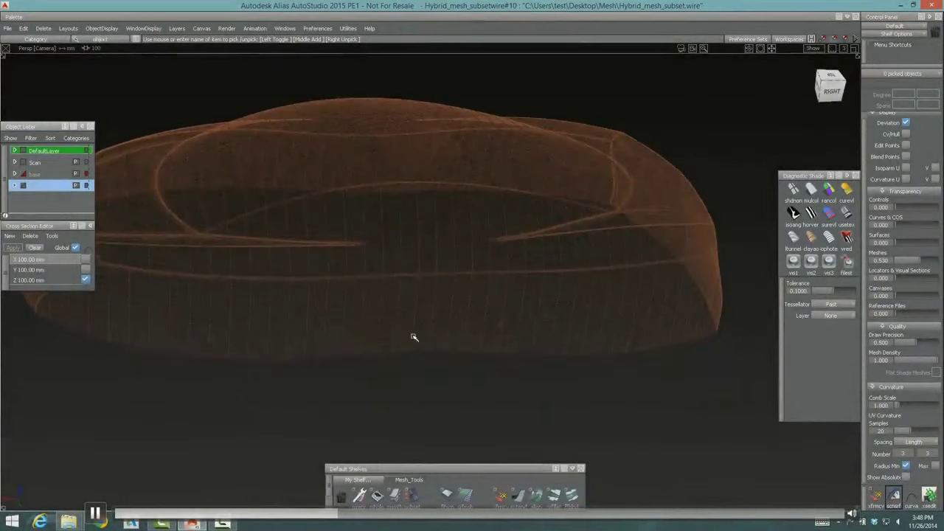
Step: Start Surface From Mesh in theoretical surface mode with brush selection, and shade the scan mesh by curvature
alt+shift+drag(414, 337, 443, 341)
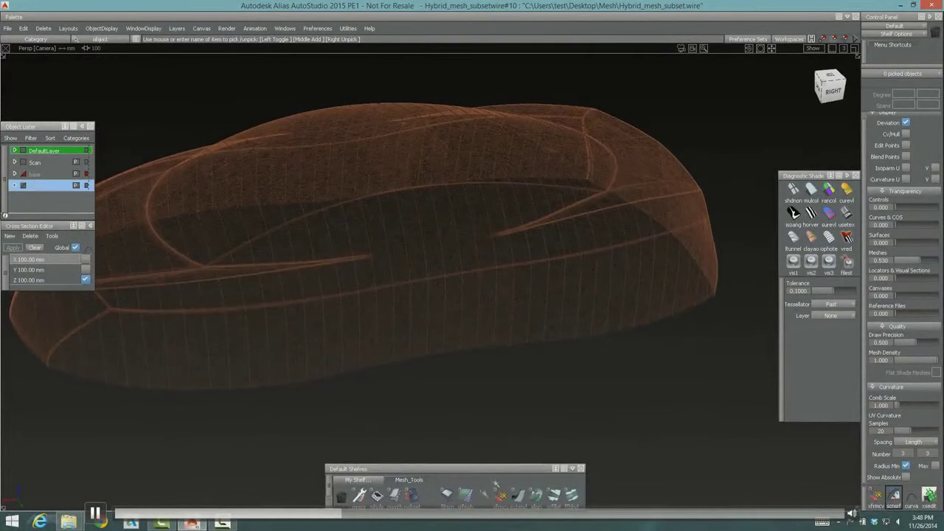
click(466, 496)
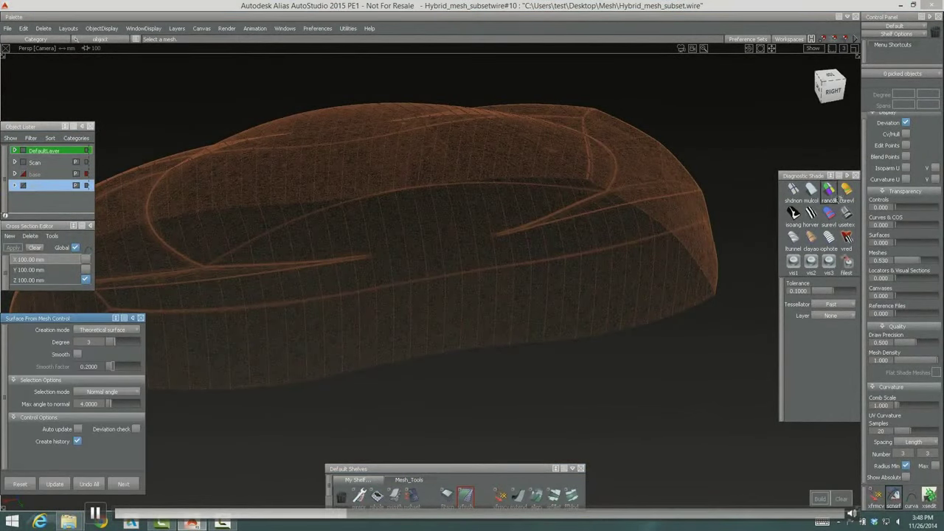
click(846, 190)
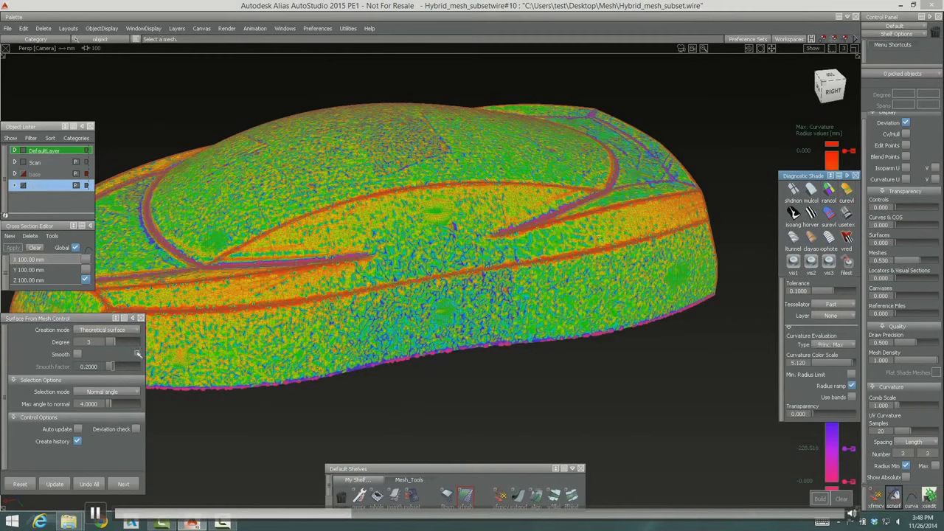
click(108, 392)
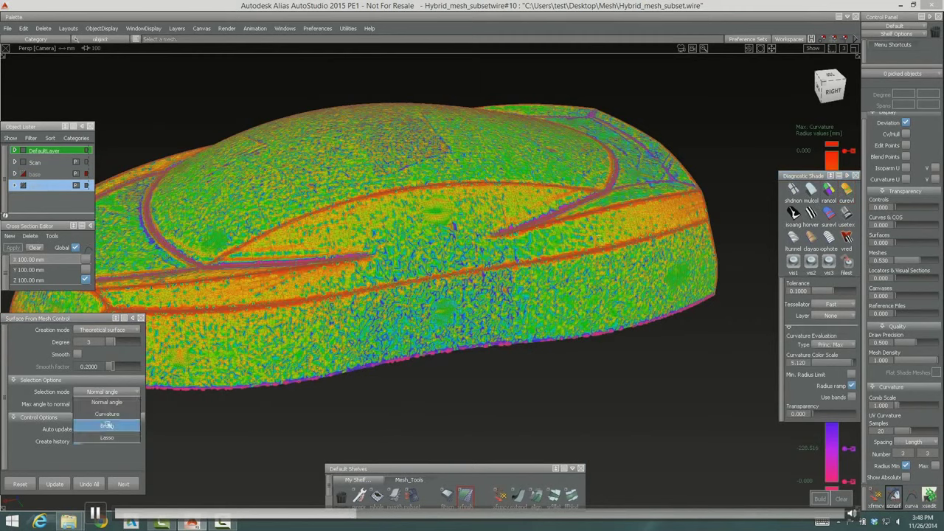
click(108, 426)
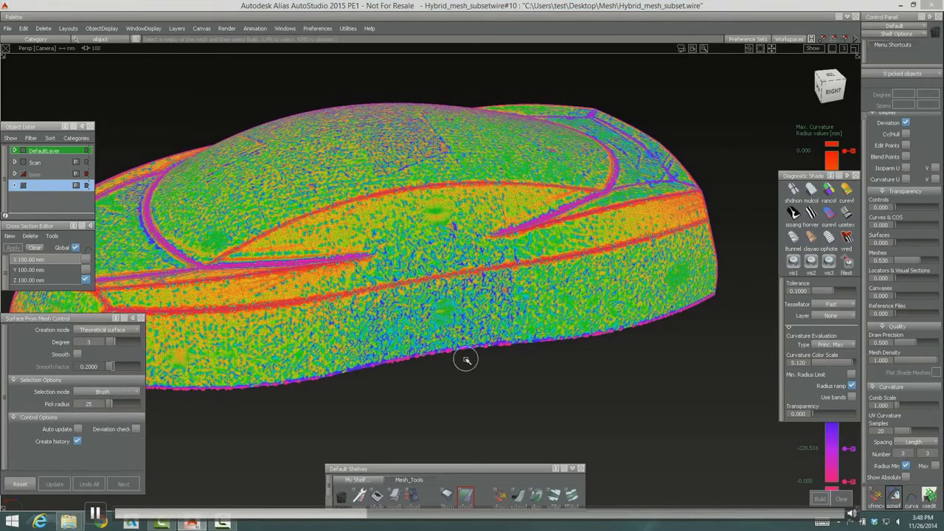
Step: Brush-select the end region of the bodyside below the feature line, build a theoretical surface from it, and shade in random colours
mouse_move(533, 277)
mouse_down()
mouse_move(537, 327)
mouse_move(631, 325)
mouse_move(678, 305)
mouse_move(673, 245)
mouse_move(546, 273)
mouse_move(665, 265)
mouse_up()
mouse_move(570, 286)
mouse_down()
mouse_move(549, 296)
mouse_move(666, 286)
mouse_move(554, 310)
mouse_up()
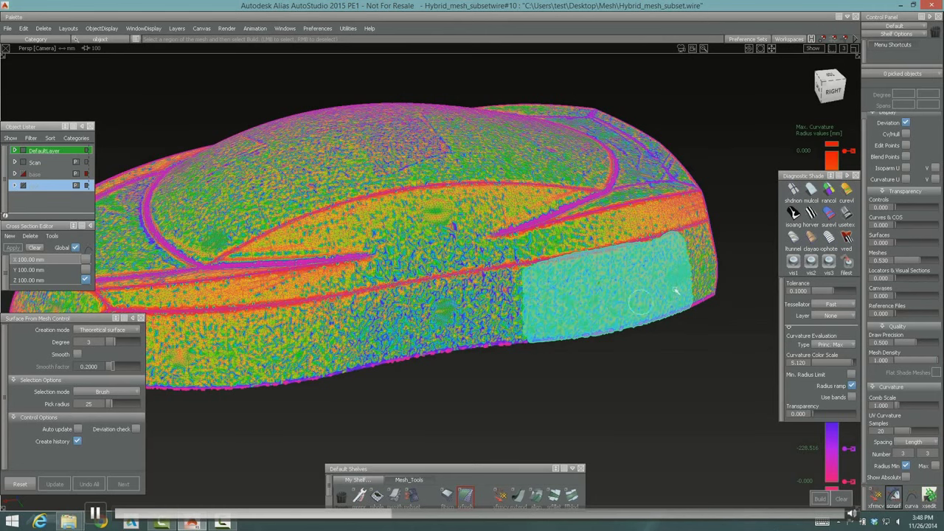
key(space)
mouse_move(690, 409)
ctrl+shift+mouse_down()
mouse_move(701, 335)
mouse_move(487, 313)
mouse_move(586, 317)
ctrl+shift+mouse_up()
click(829, 196)
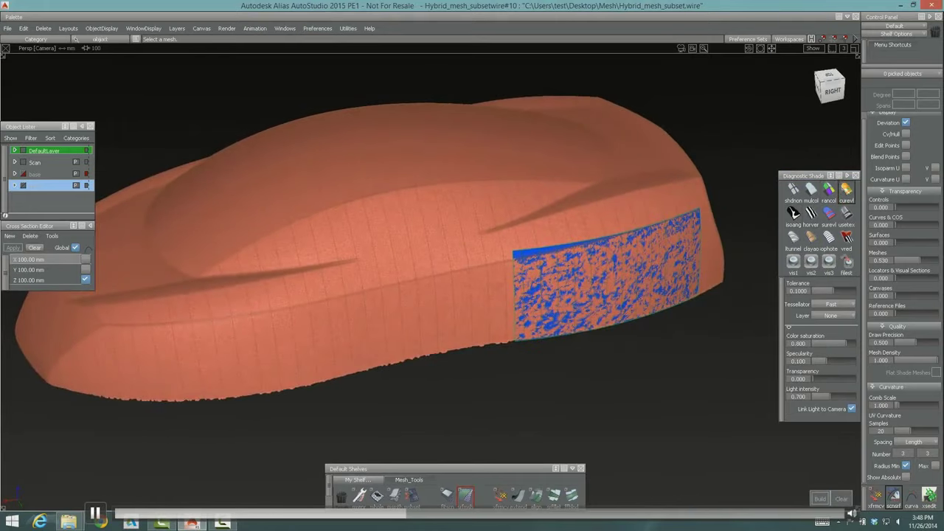
Step: Build a second theoretical surface from the adjoining brush-selected bodyside region, using curvature shading as a guide before returning to random colours
click(846, 190)
click(467, 497)
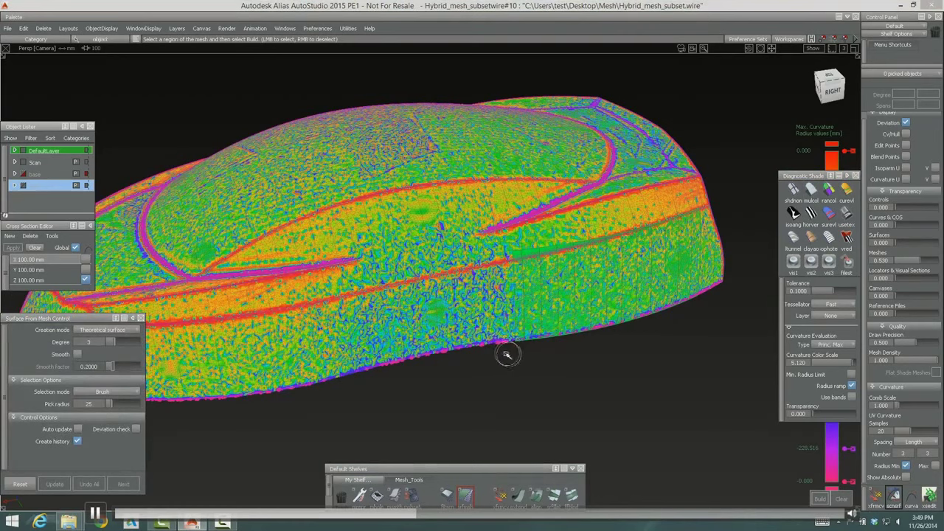
mouse_move(506, 355)
mouse_down()
mouse_move(506, 299)
mouse_move(476, 277)
mouse_move(353, 304)
mouse_up()
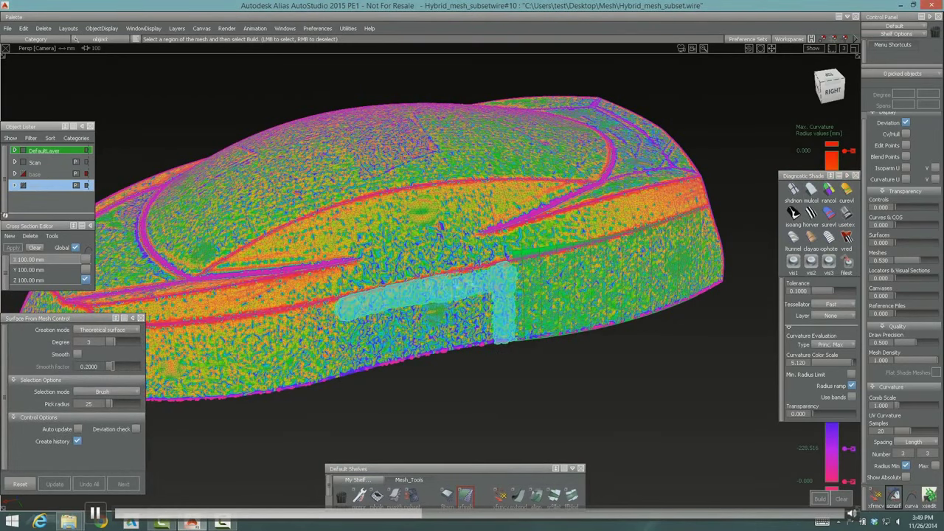
mouse_move(470, 285)
mouse_down()
mouse_move(465, 353)
mouse_move(354, 361)
mouse_move(472, 313)
mouse_move(435, 343)
mouse_move(460, 337)
mouse_up()
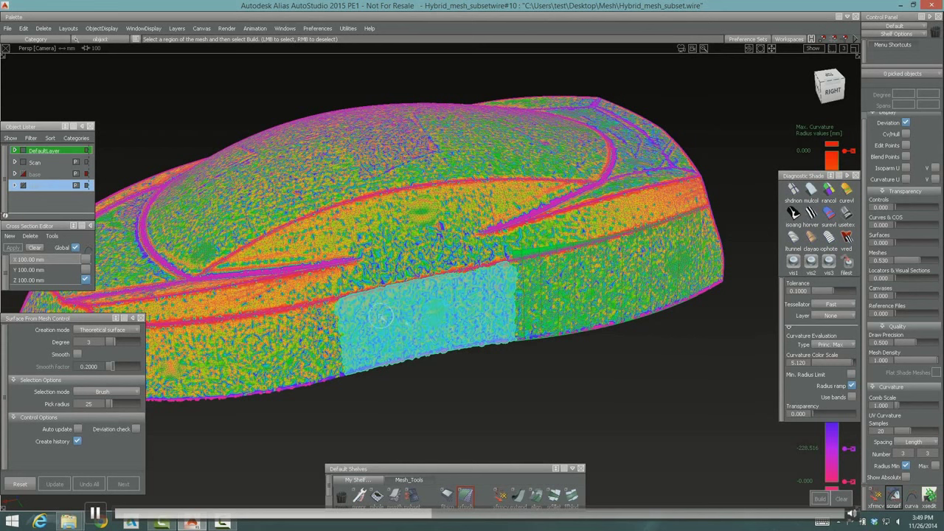
key(space)
click(465, 496)
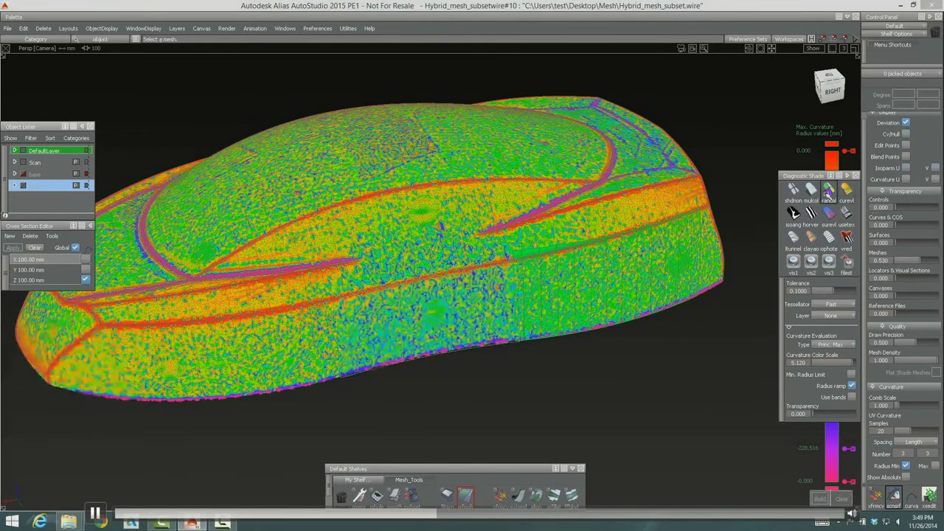
click(811, 191)
mouse_move(592, 327)
alt+shift+mouse_down()
mouse_move(469, 344)
mouse_move(495, 344)
mouse_move(393, 332)
mouse_move(387, 349)
mouse_move(724, 278)
alt+shift+mouse_up()
Step: Build a third theoretical surface from the brush-selected bodyside region beside the second patch, and refresh the random-colour shading
double_click(471, 495)
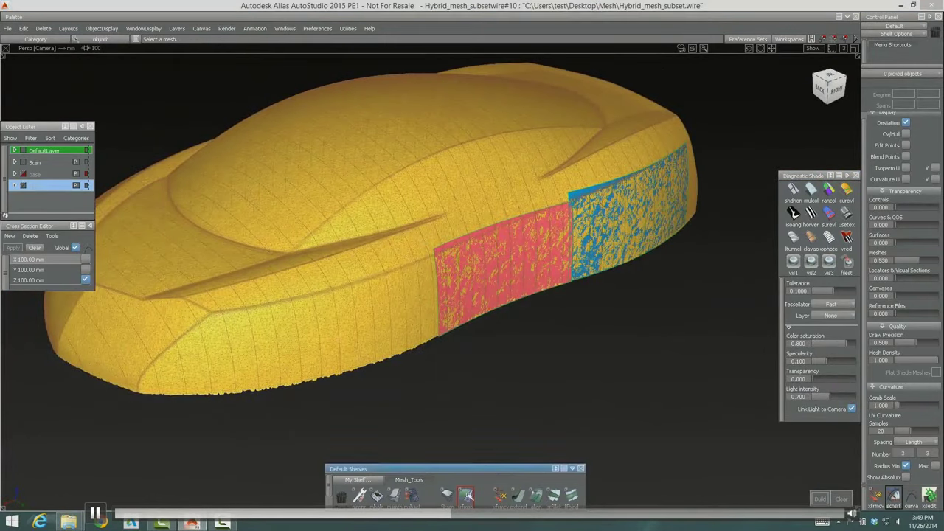
click(394, 340)
drag(433, 352, 431, 276)
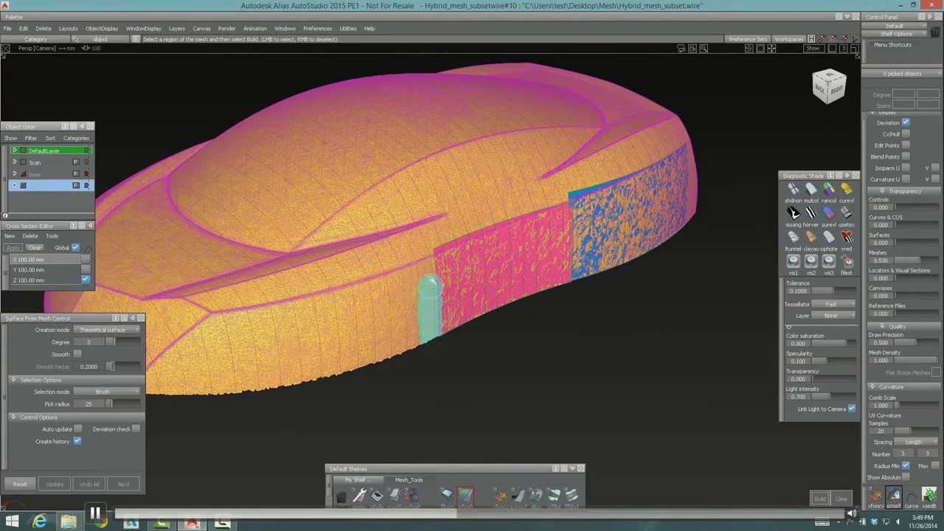
drag(270, 391, 417, 303)
mouse_move(295, 335)
mouse_down()
mouse_move(324, 354)
mouse_move(371, 347)
mouse_up()
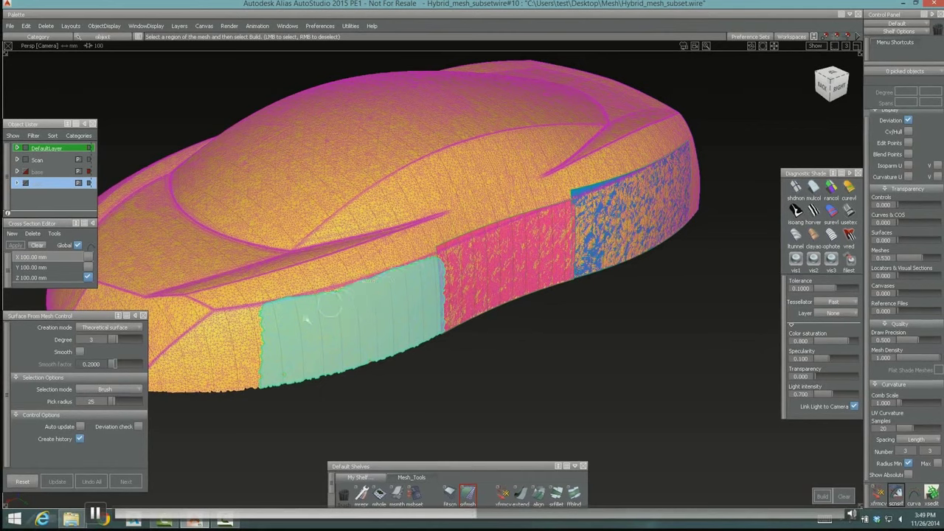
key(Return)
ctrl+shift+drag(597, 441, 604, 325)
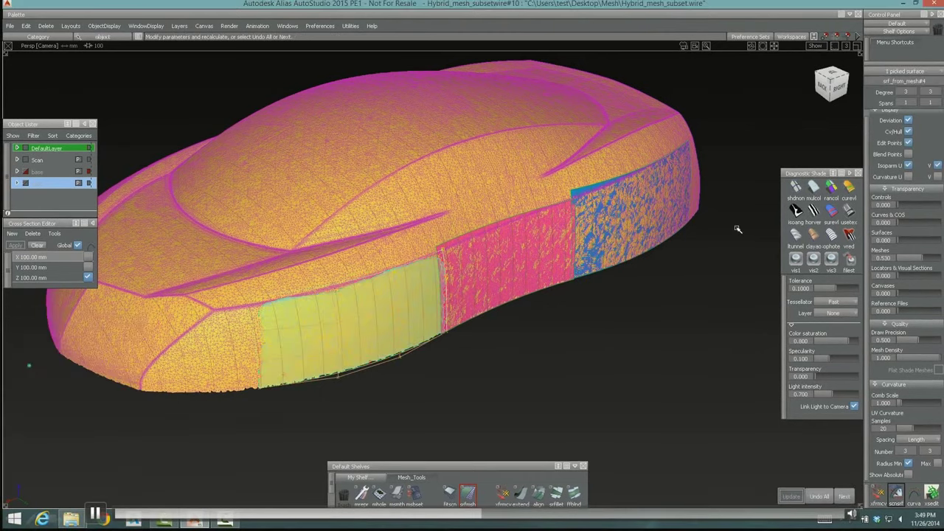
click(830, 193)
mouse_move(535, 314)
alt+shift+mouse_down()
mouse_move(424, 334)
mouse_move(553, 332)
mouse_move(398, 374)
mouse_move(419, 323)
mouse_move(416, 354)
mouse_move(436, 386)
mouse_move(704, 316)
alt+shift+mouse_up()
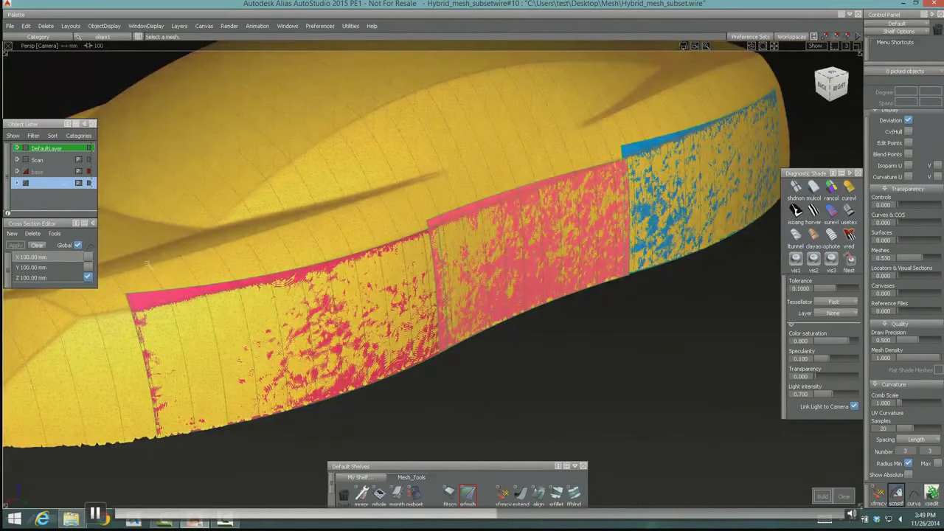
Step: Hide the Scan layer to inspect the joints between the three patches, and show it again to check their fit
click(26, 159)
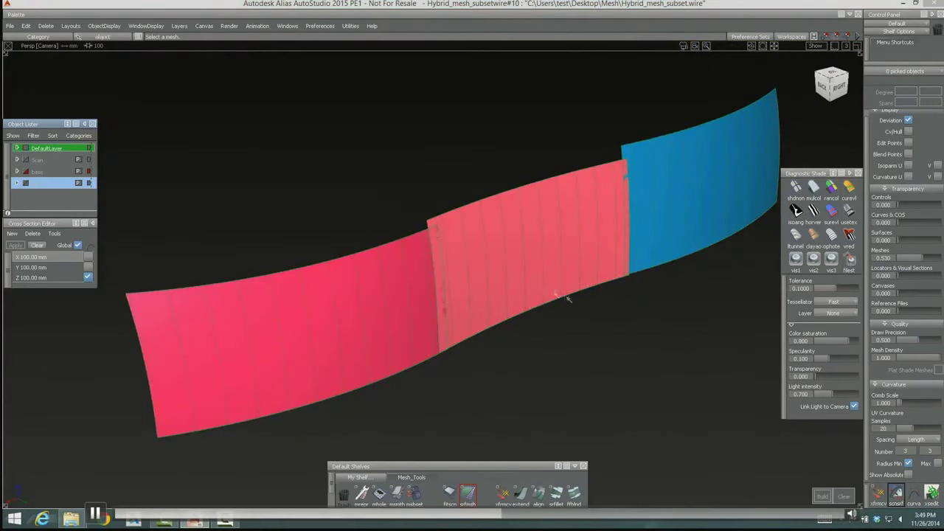
mouse_move(567, 297)
alt+shift+mouse_down()
mouse_move(475, 312)
mouse_move(578, 302)
alt+shift+mouse_up()
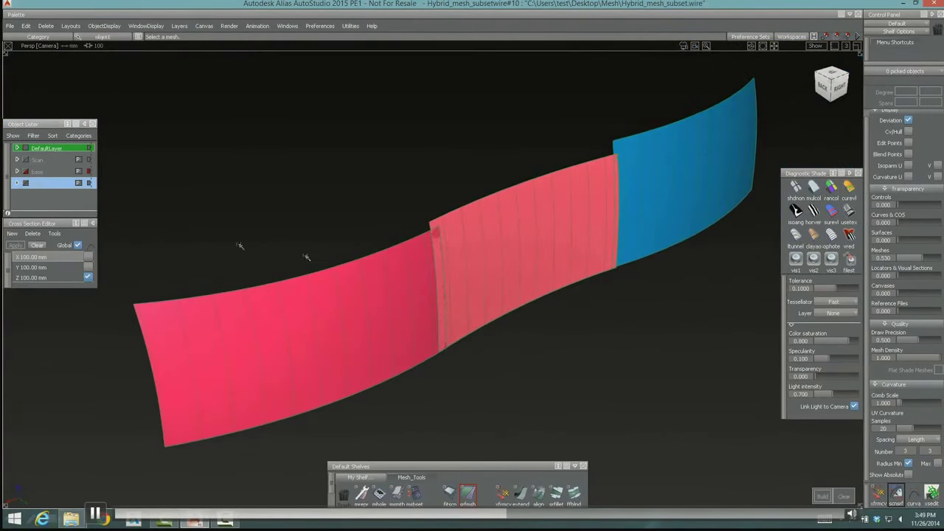
click(33, 162)
alt+shift+drag(554, 264, 547, 327)
alt+shift+drag(622, 332, 433, 357)
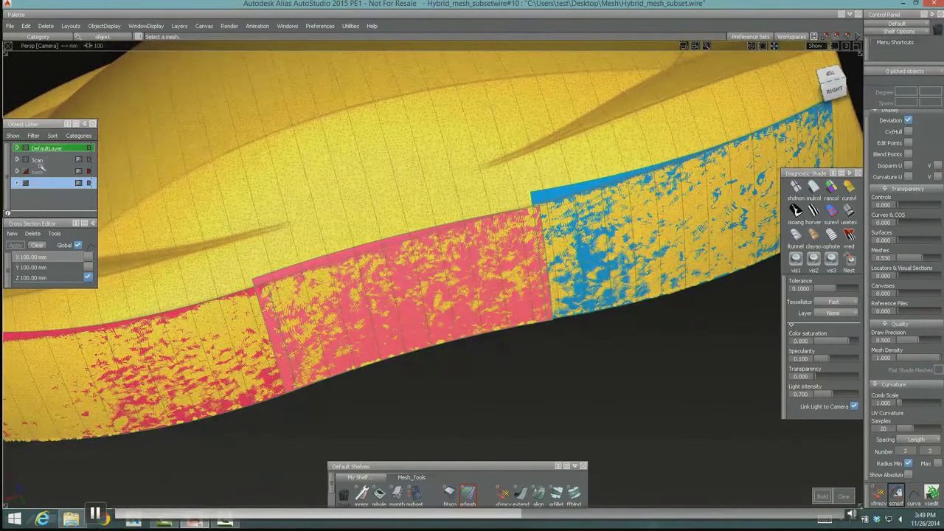
Step: Hide the Scan layer and adjust the facing side edges of the neighbouring patches with Extend so that they meet
click(31, 161)
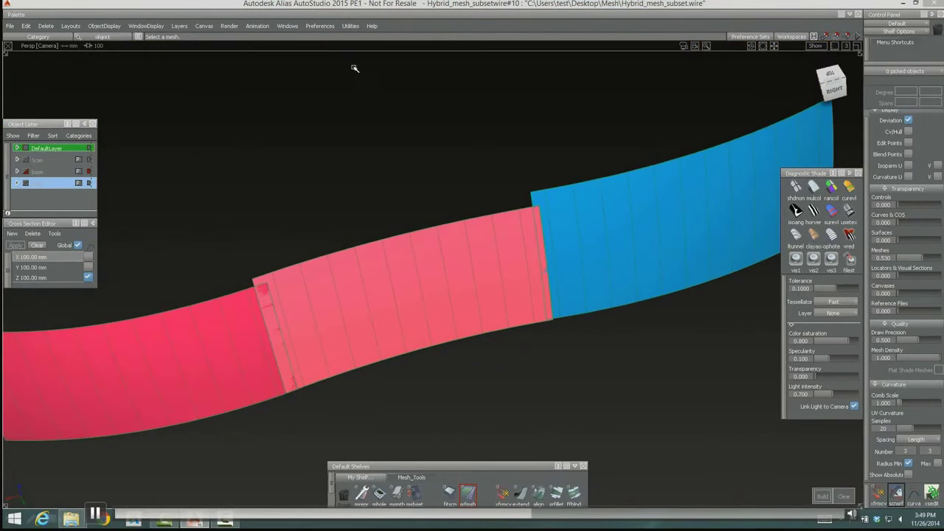
click(322, 15)
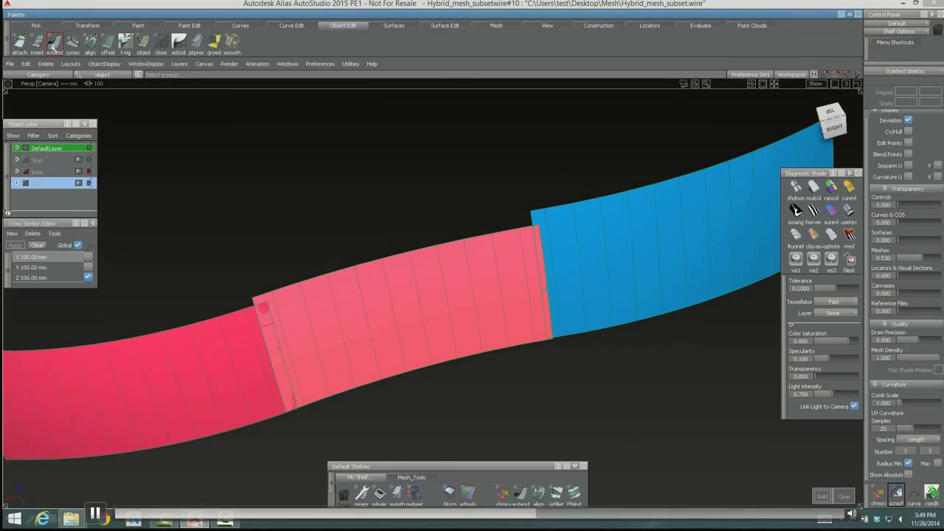
click(544, 270)
click(535, 290)
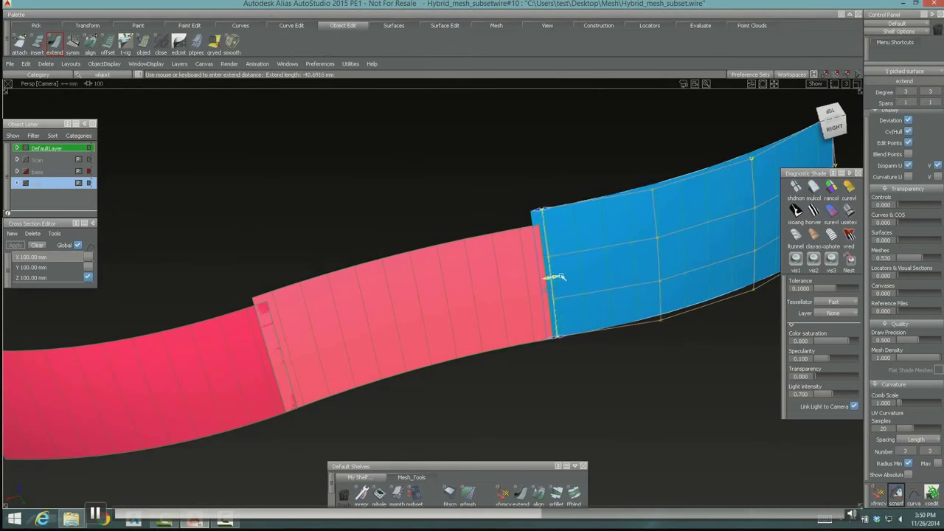
drag(559, 276, 552, 277)
click(277, 337)
click(424, 295)
drag(277, 369, 299, 378)
Step: Extend the upper edges of all three patches above the bodyside feature line, and check them against the displayed scan
drag(262, 289, 261, 283)
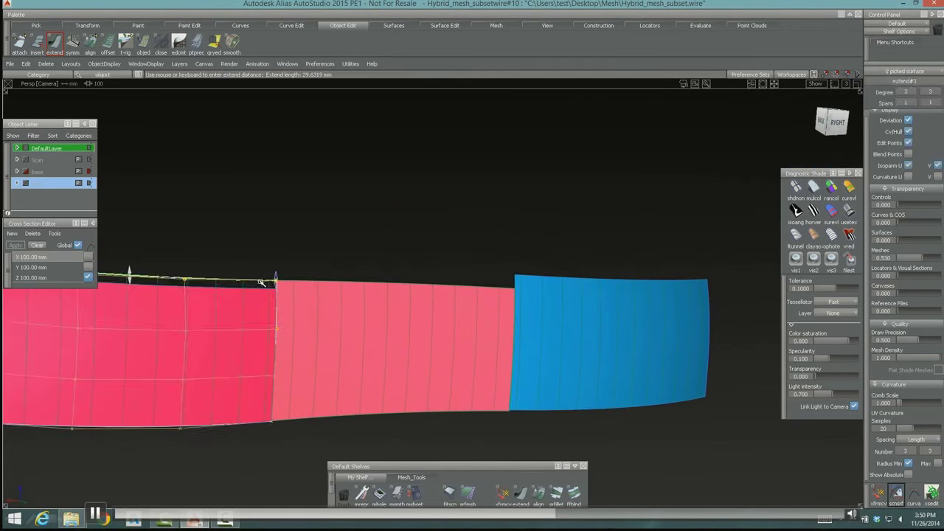
click(496, 285)
drag(492, 277, 493, 277)
click(436, 293)
ctrl+shift+drag(255, 349, 244, 297)
click(239, 282)
drag(287, 265, 279, 265)
alt+shift+drag(611, 305, 273, 383)
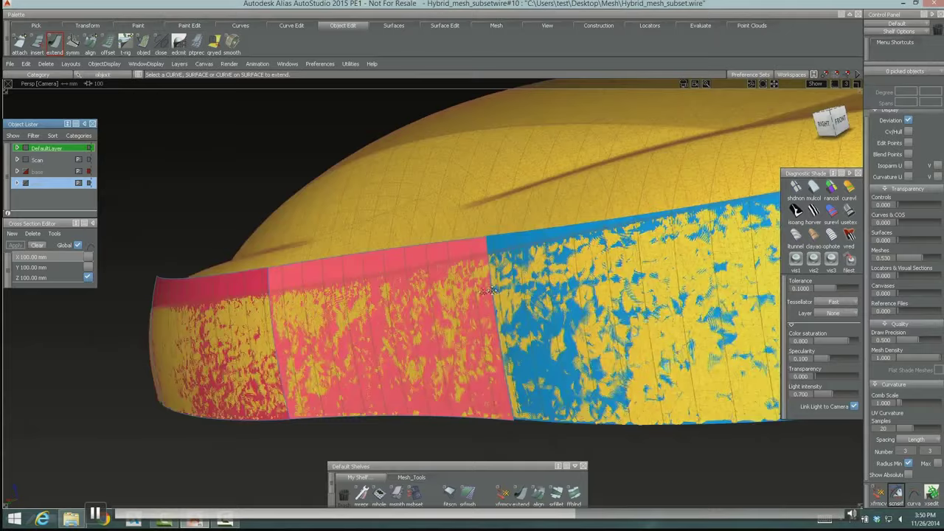
alt+shift+drag(491, 290, 523, 331)
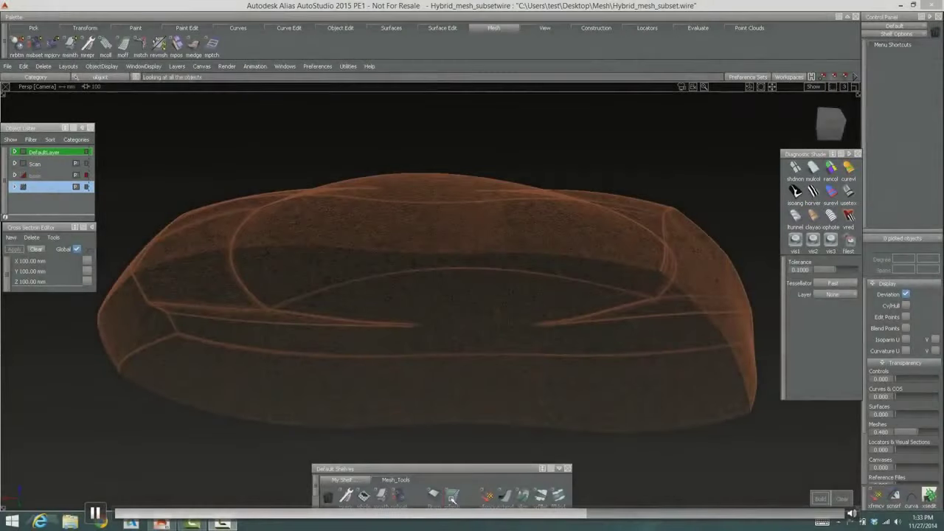
Step: Start Surface From Mesh in simple surface mode on the scan, using brush selection with a pick radius of 49
click(451, 495)
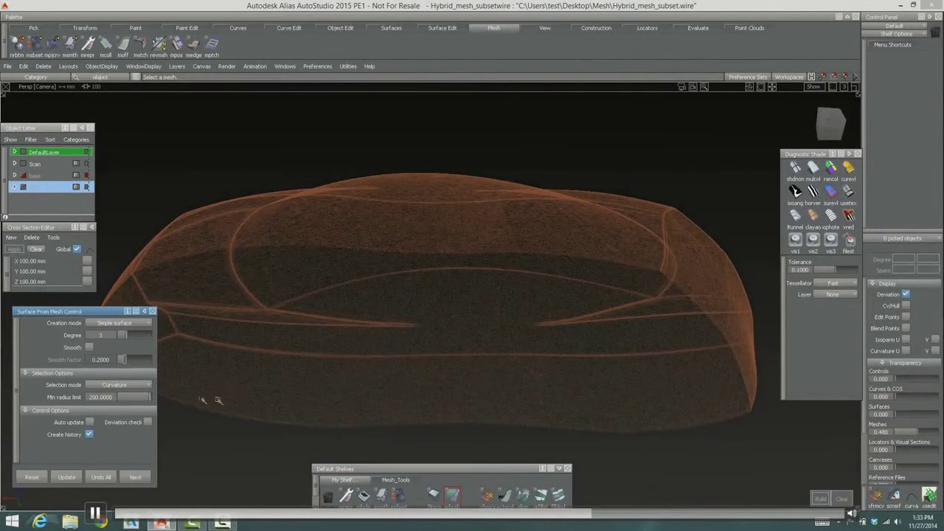
click(135, 385)
click(118, 418)
mouse_move(753, 327)
alt+shift+mouse_down()
mouse_move(654, 359)
mouse_move(597, 288)
mouse_move(617, 287)
alt+shift+mouse_up()
alt+shift+right_drag(616, 287, 509, 320)
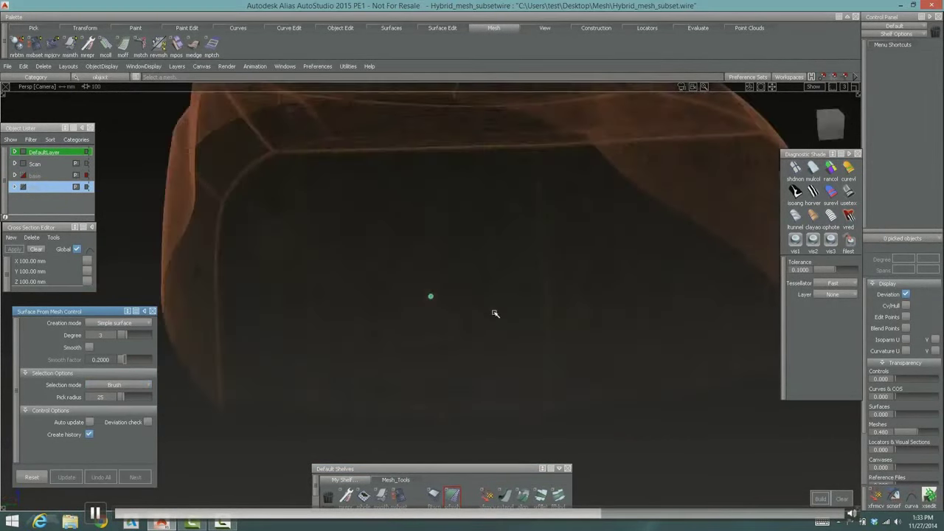
alt+shift+middle_drag(508, 320, 521, 322)
click(449, 226)
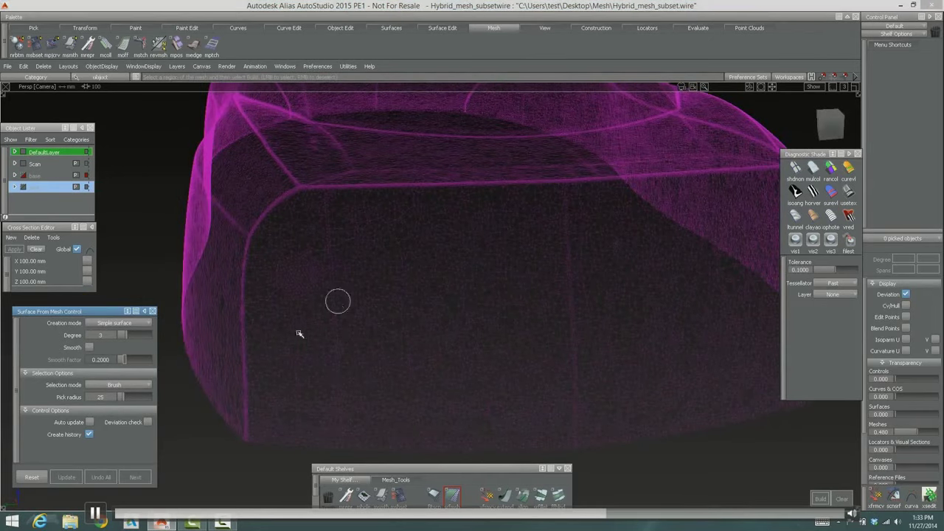
drag(125, 400, 133, 398)
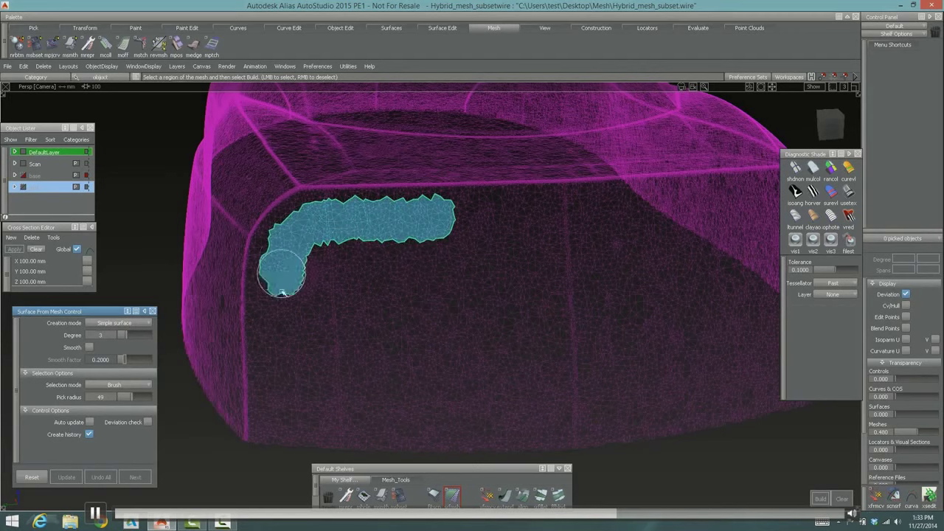